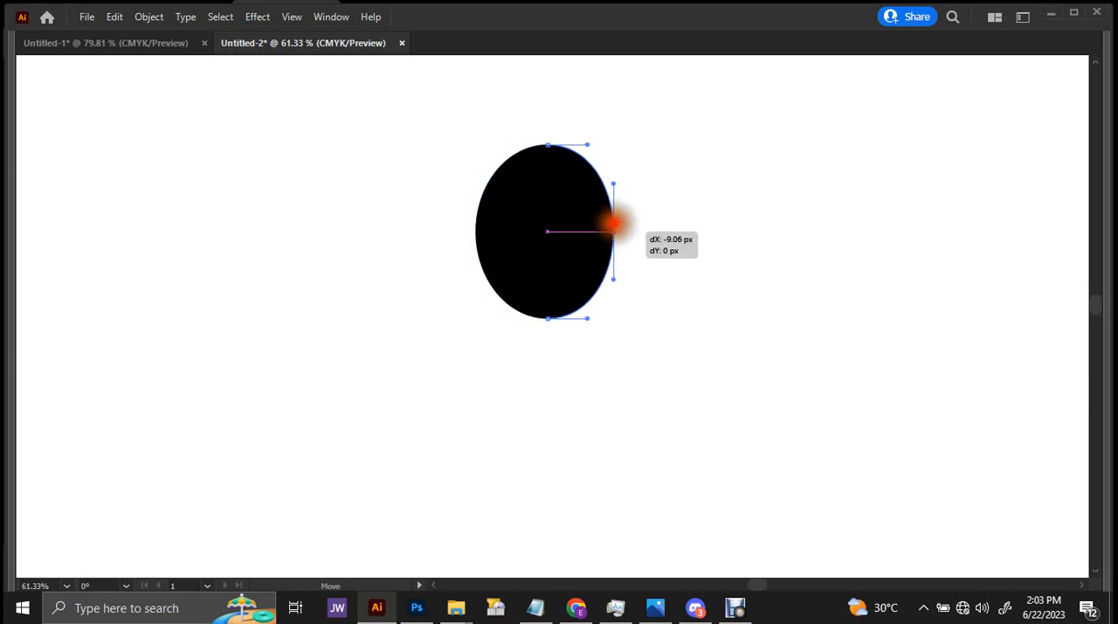
Reshape the black ellipse into a head by lowering its top anchor and shifting its bottom anchor toward the chin side.
left_click_drag(613, 225, 612, 227)
key("Escape")
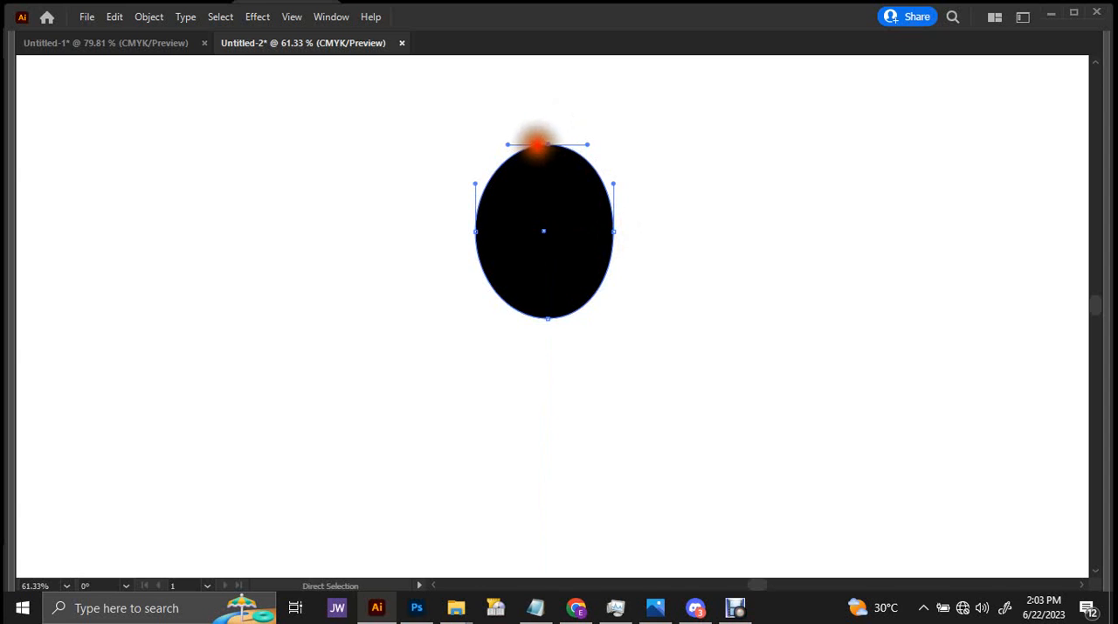
left_click_drag(546, 142, 544, 156)
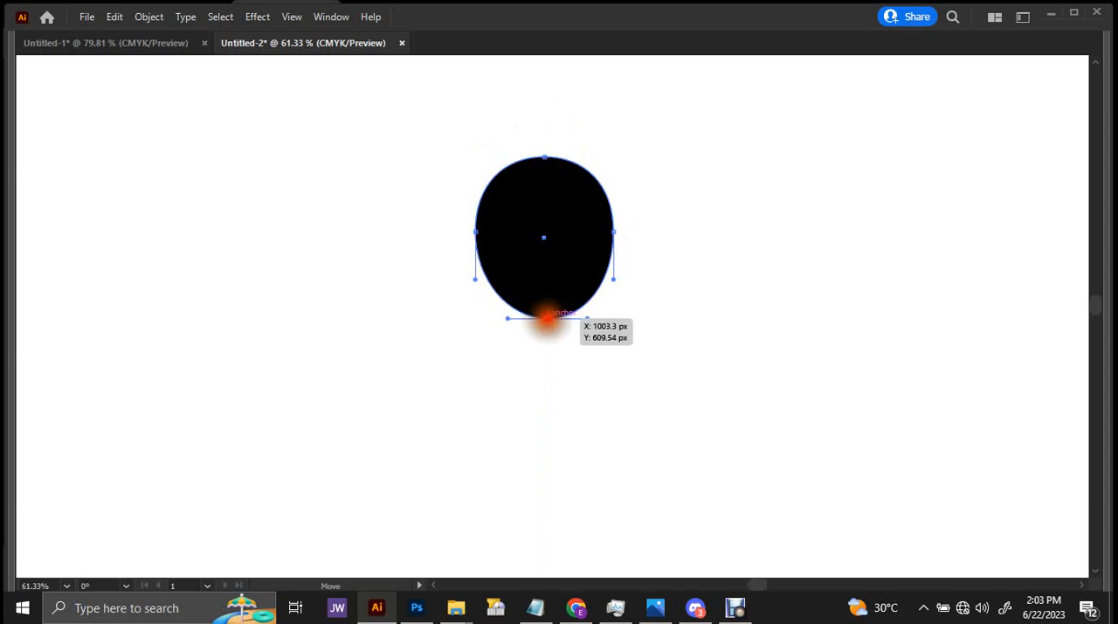
mouse_move(547, 318)
left_mouse_down()
mouse_move(573, 322)
mouse_move(568, 312)
left_mouse_up()
Rotate the head shape slightly counterclockwise.
key("v")
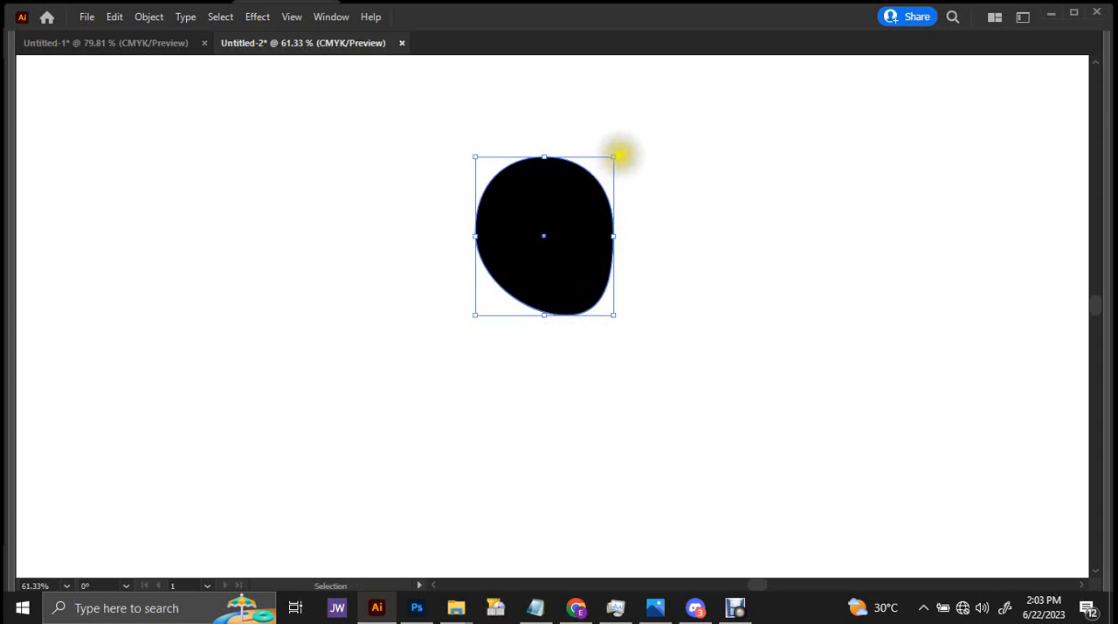
left_click_drag(622, 153, 604, 150)
key("ctrl+space")
left_click_drag(607, 204, 632, 224)
left_click_drag(564, 256, 613, 256)
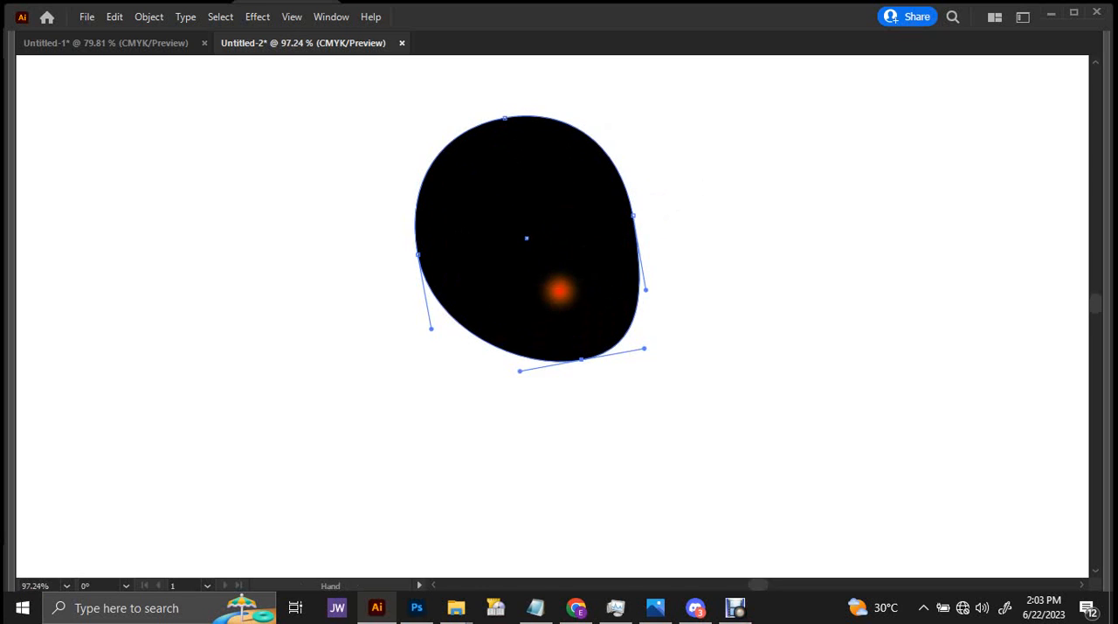
left_click_drag(560, 291, 568, 258)
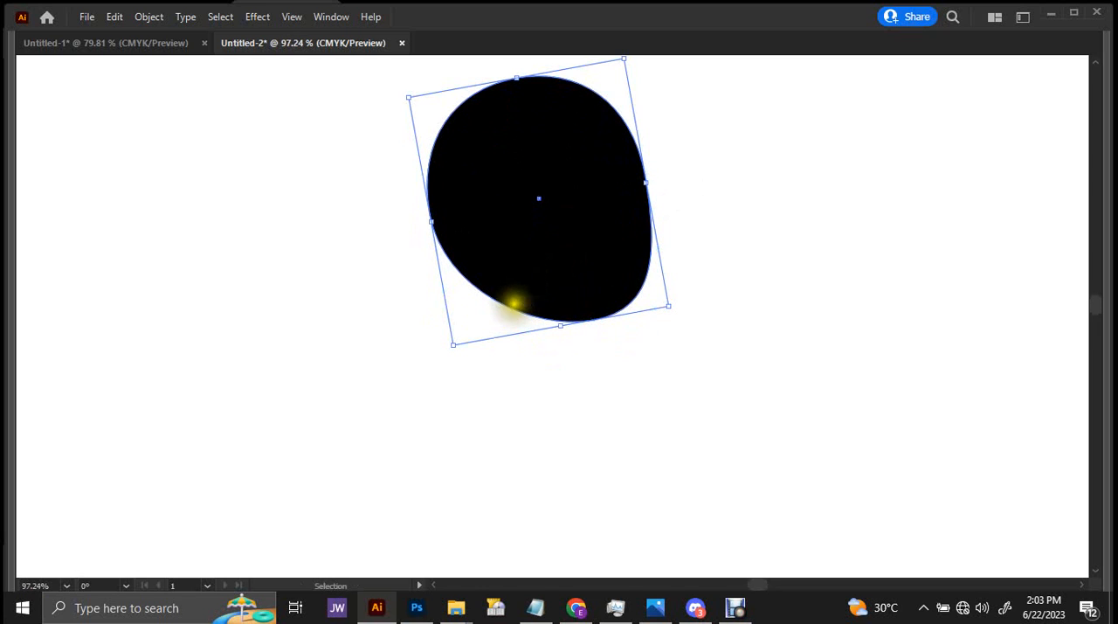
Draw a neck rectangle overlapping the underside of the head and tilt it clockwise down toward the back.
key("m")
left_click_drag(509, 282, 603, 405)
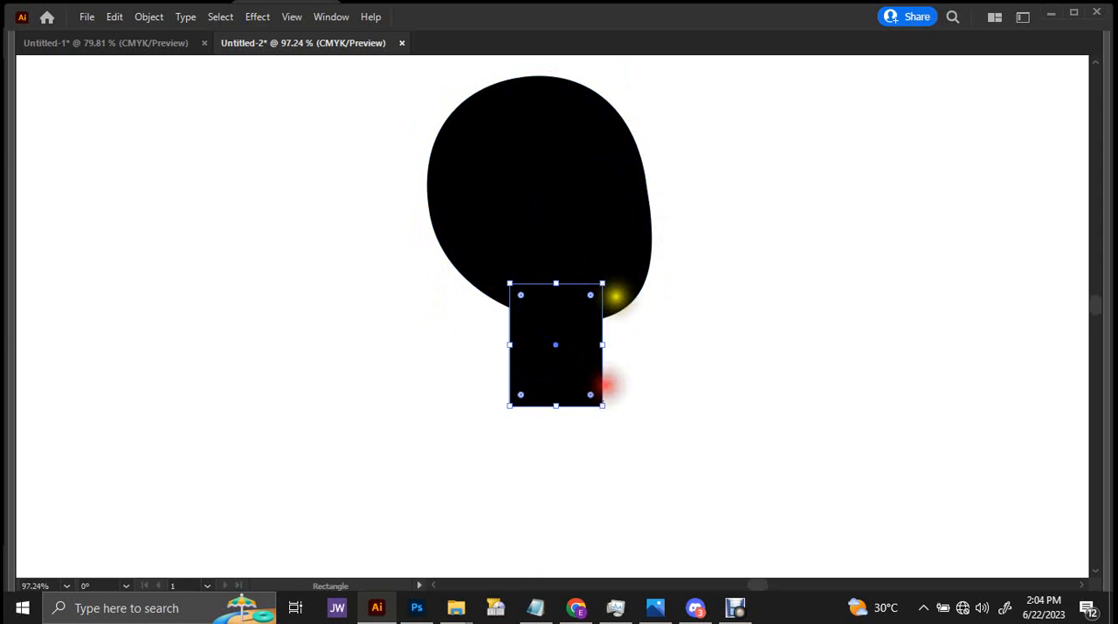
key("v")
left_click(613, 277)
left_click(591, 345)
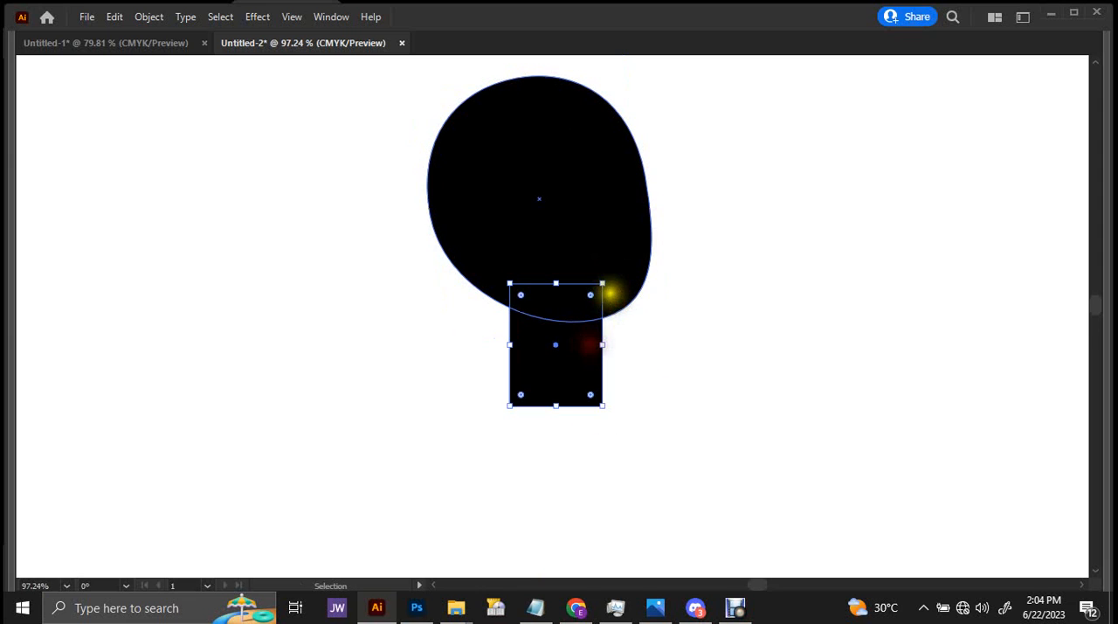
left_click_drag(610, 281, 609, 317)
Move the head's bottom anchor outward to extend the chin.
key("a")
left_click(615, 281)
left_click(564, 352)
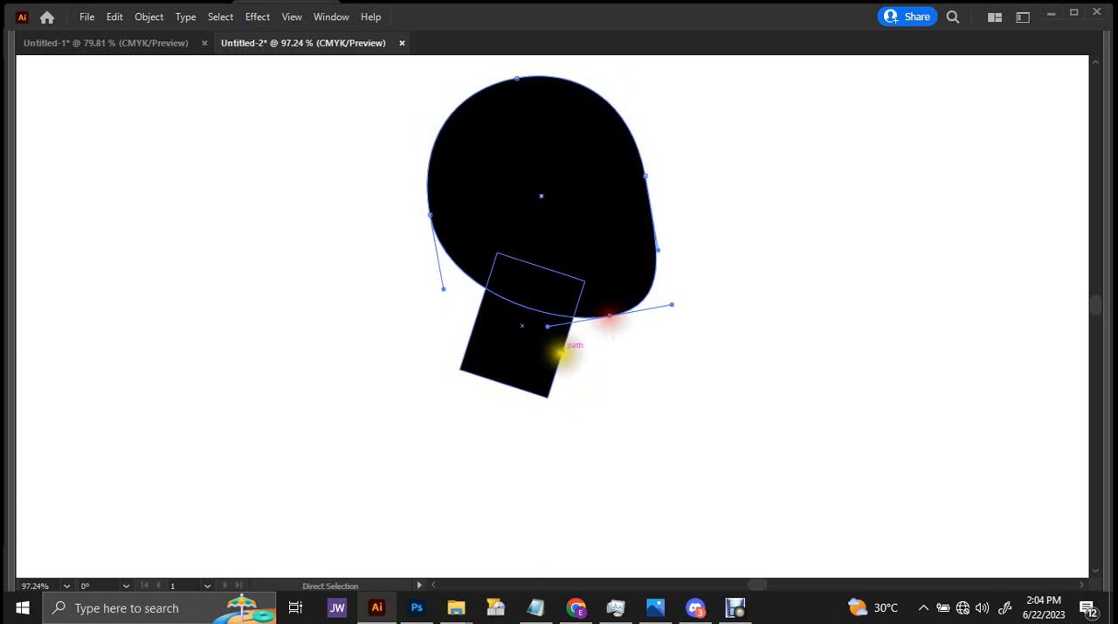
Move the tilted neck rectangle farther up into the base of the head.
left_click_drag(539, 350, 546, 330)
left_click_drag(595, 302, 547, 302)
left_click_drag(559, 302, 510, 316)
left_click_drag(554, 330, 539, 270)
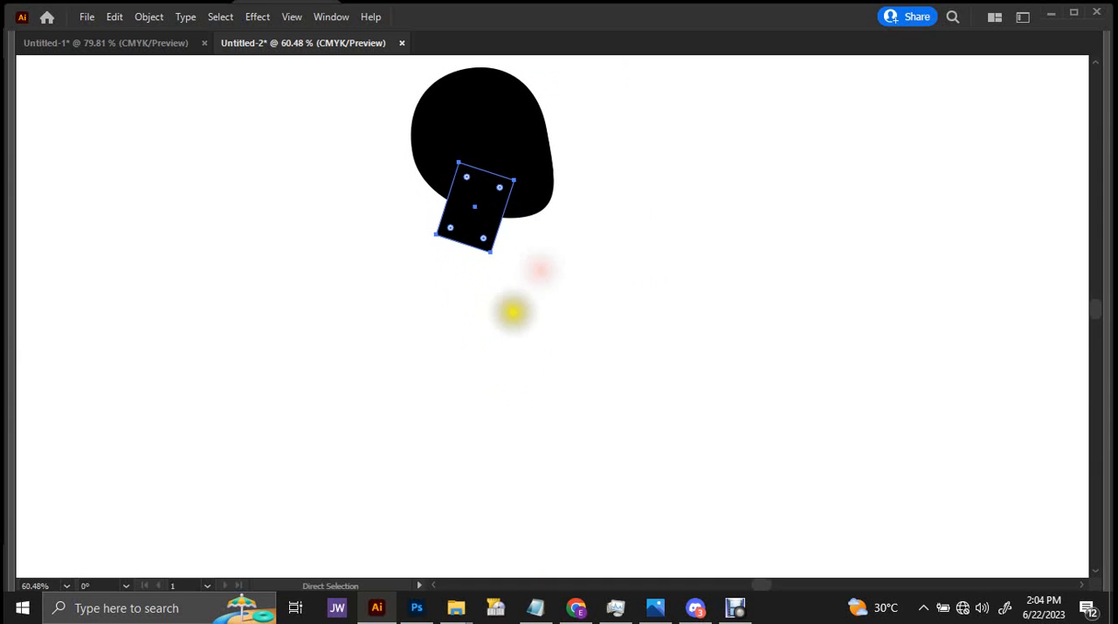
Start the torso with the Pen tool, curving from the back shoulder across the neck base and around the chest to the waist.
left_click(418, 261)
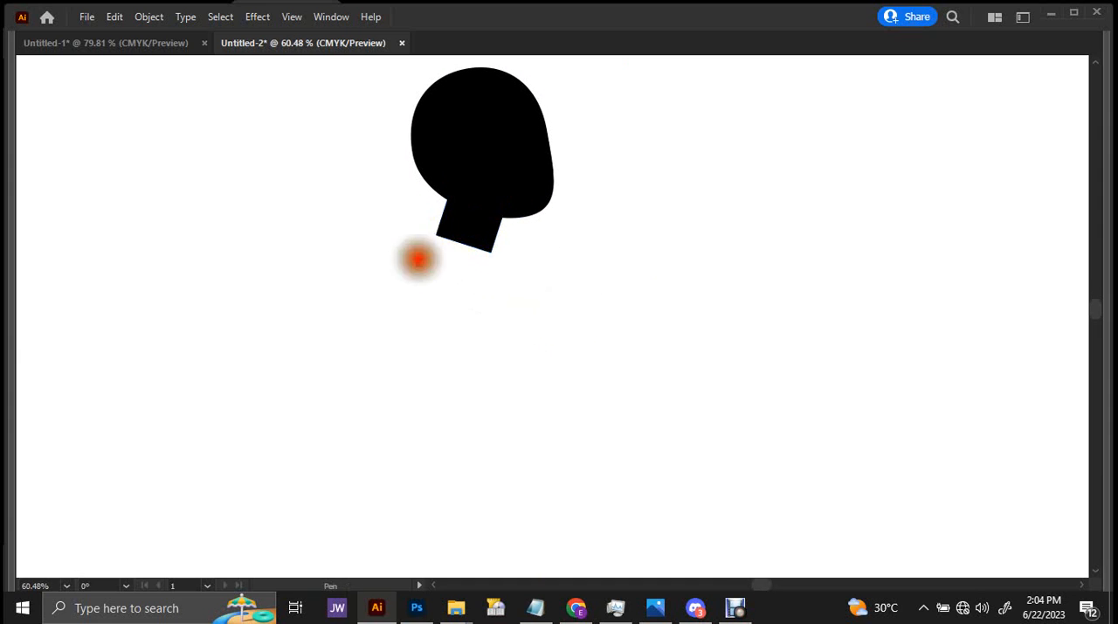
key("ctrl+z")
left_click_drag(412, 264, 416, 254)
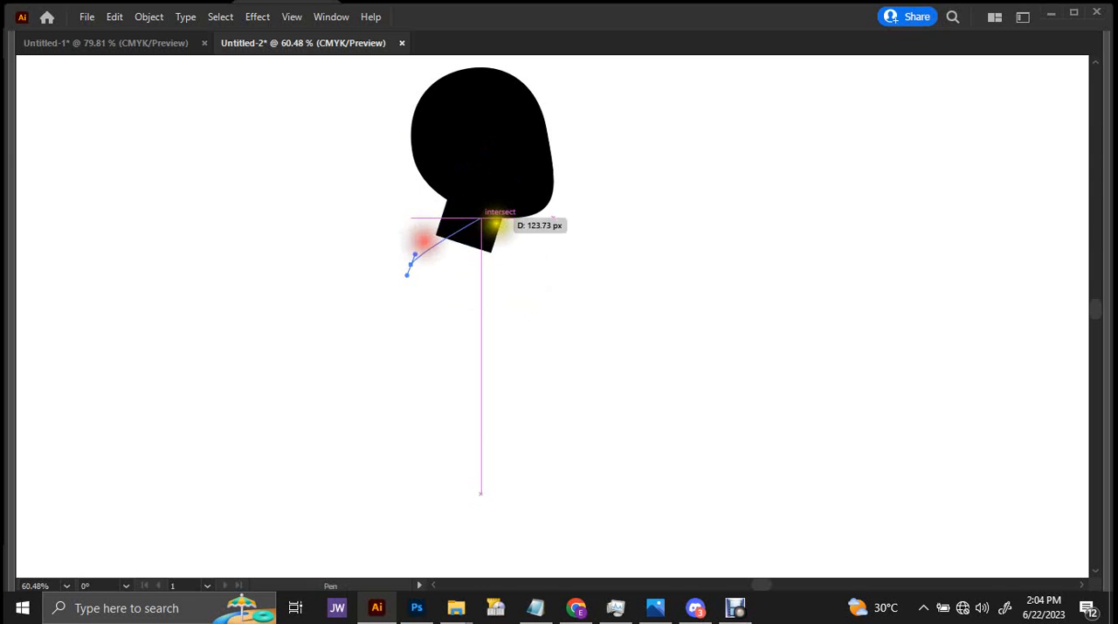
left_click_drag(512, 228, 550, 393)
key("ctrl+z")
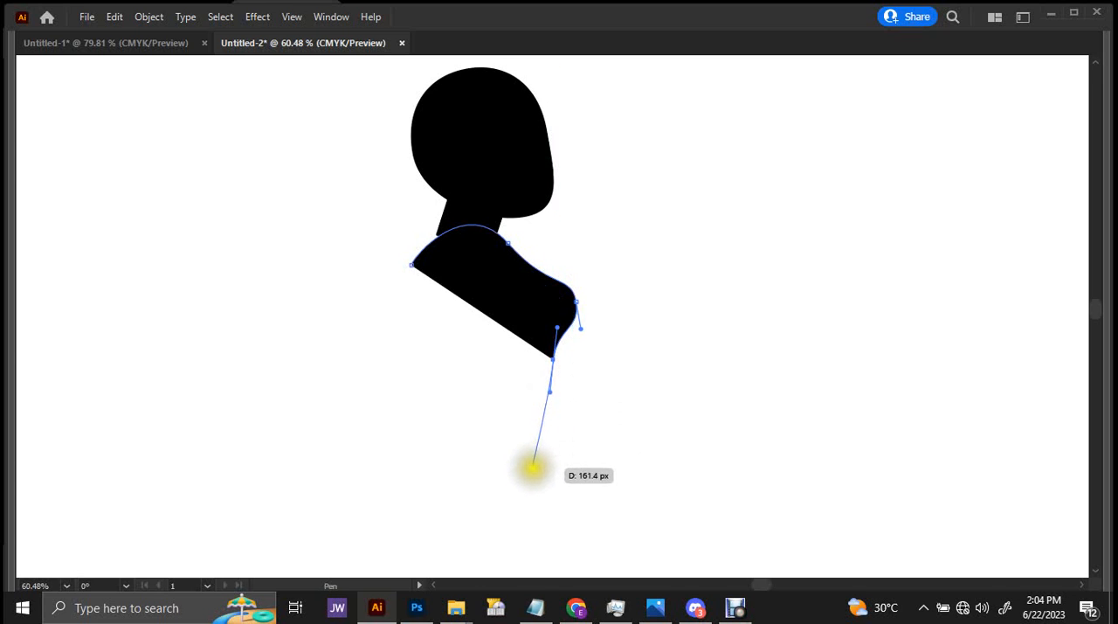
Complete the torso with a rounded lower belly and curved back, close it at the shoulder, and nudge it slightly back.
left_click_drag(529, 469, 477, 490)
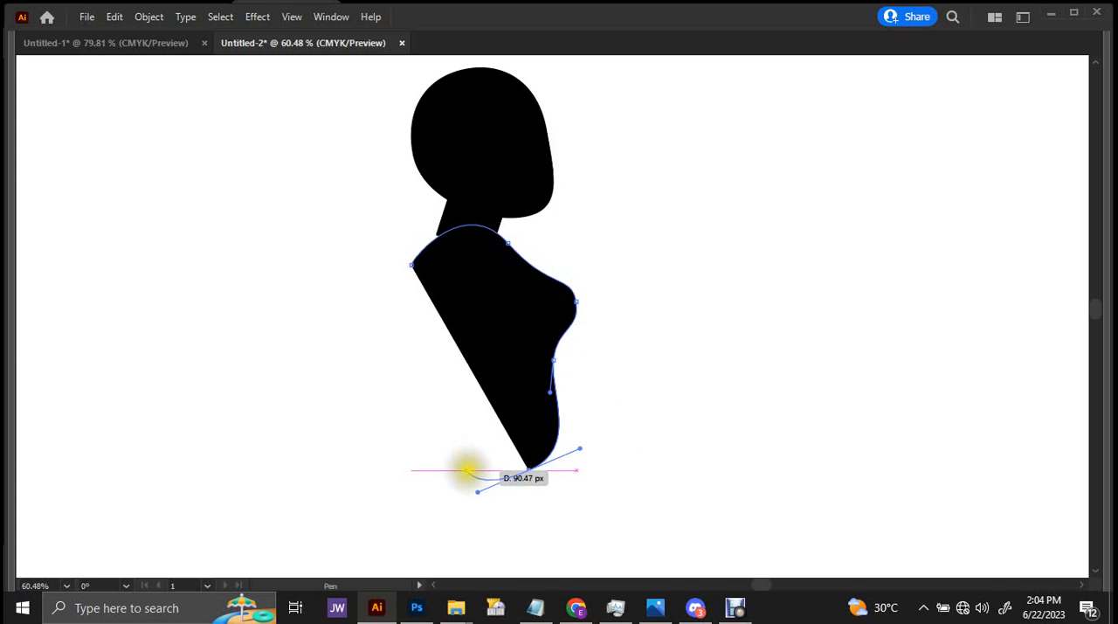
left_click(474, 464)
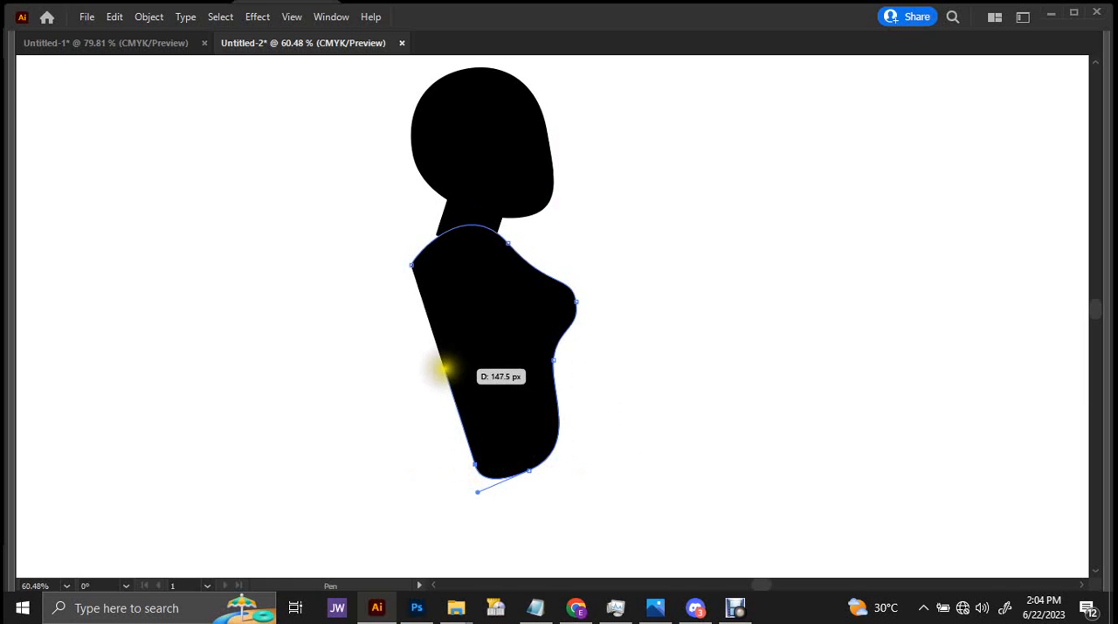
left_click_drag(445, 363, 425, 342)
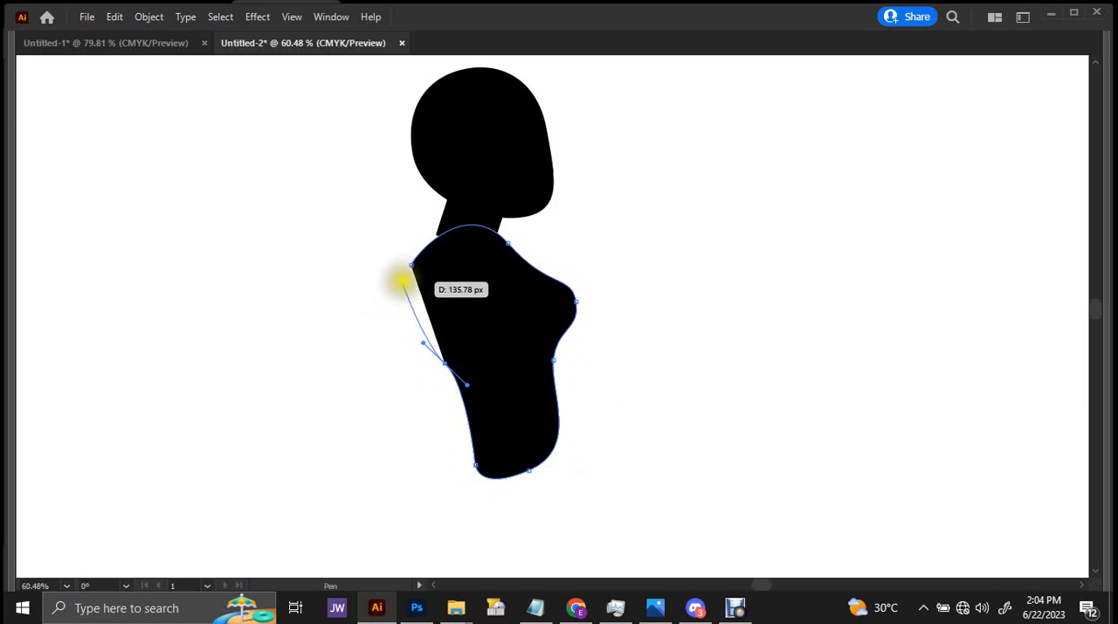
left_click_drag(408, 266, 439, 228)
key("v")
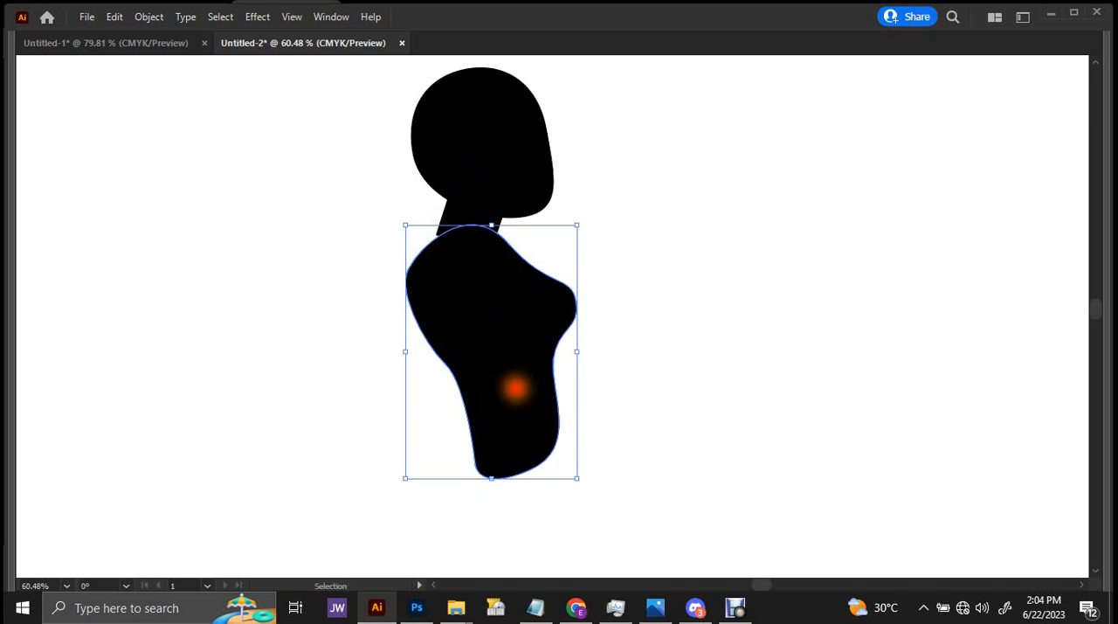
left_click_drag(520, 384, 514, 380)
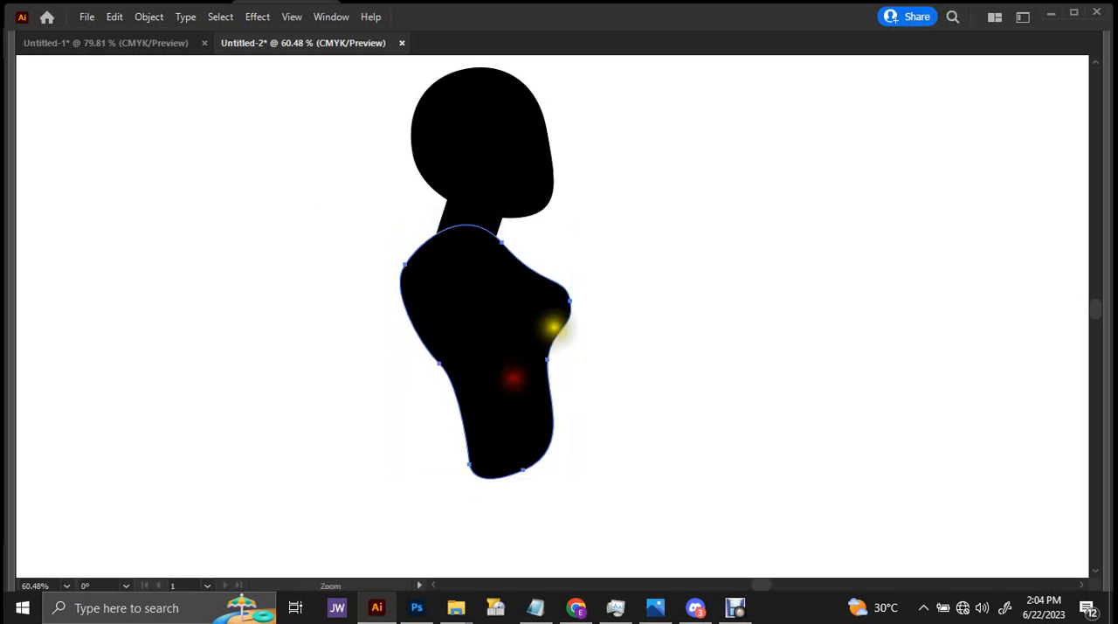
Draw rounded buttocks and a raised front thigh to the knee with the Pen tool, starting inside the lower torso.
left_click_drag(558, 322, 537, 200)
left_click_drag(557, 294, 526, 328)
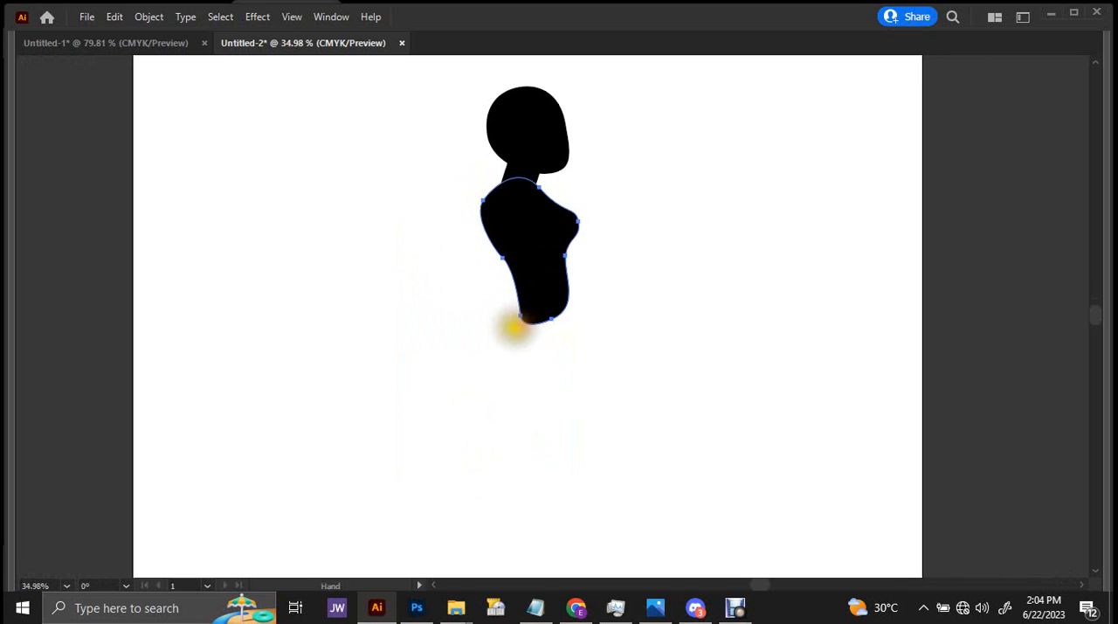
key("p")
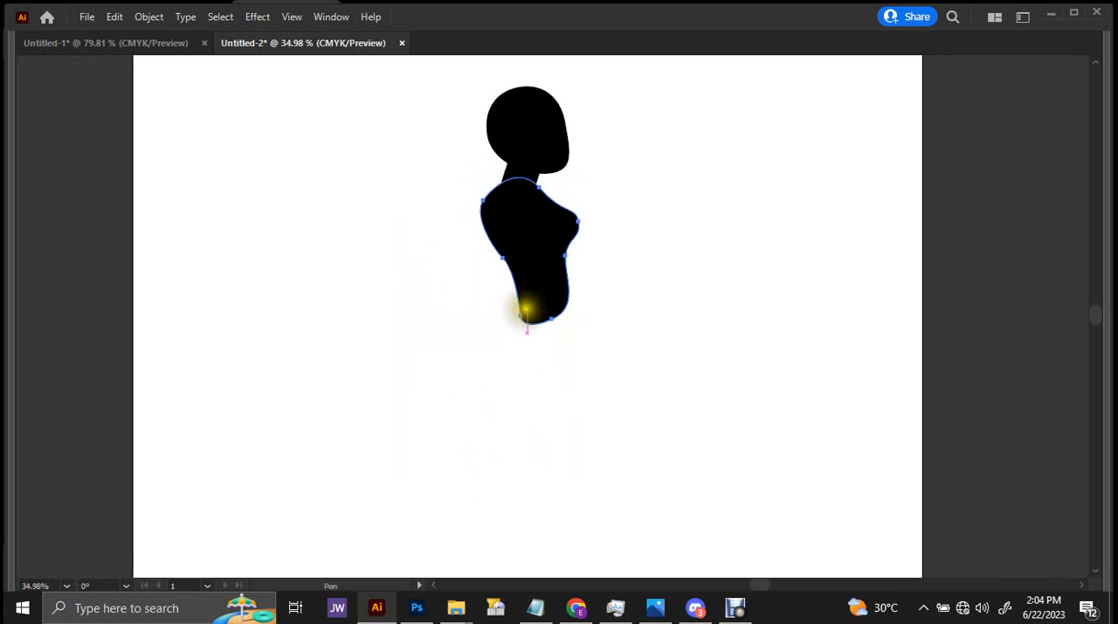
left_click(532, 304)
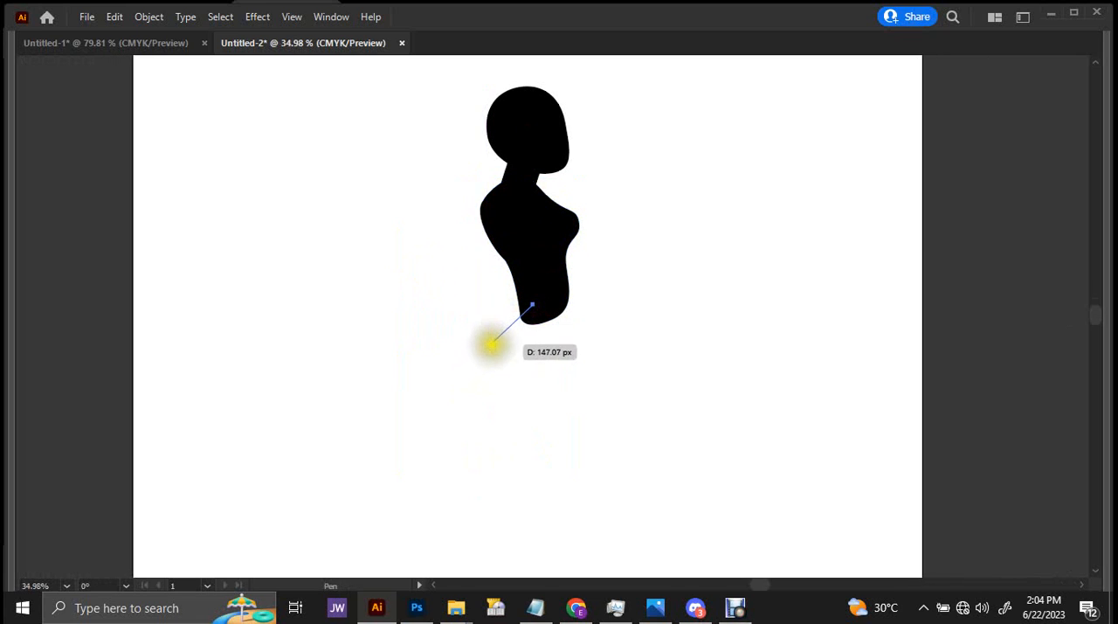
left_click_drag(492, 347, 489, 380)
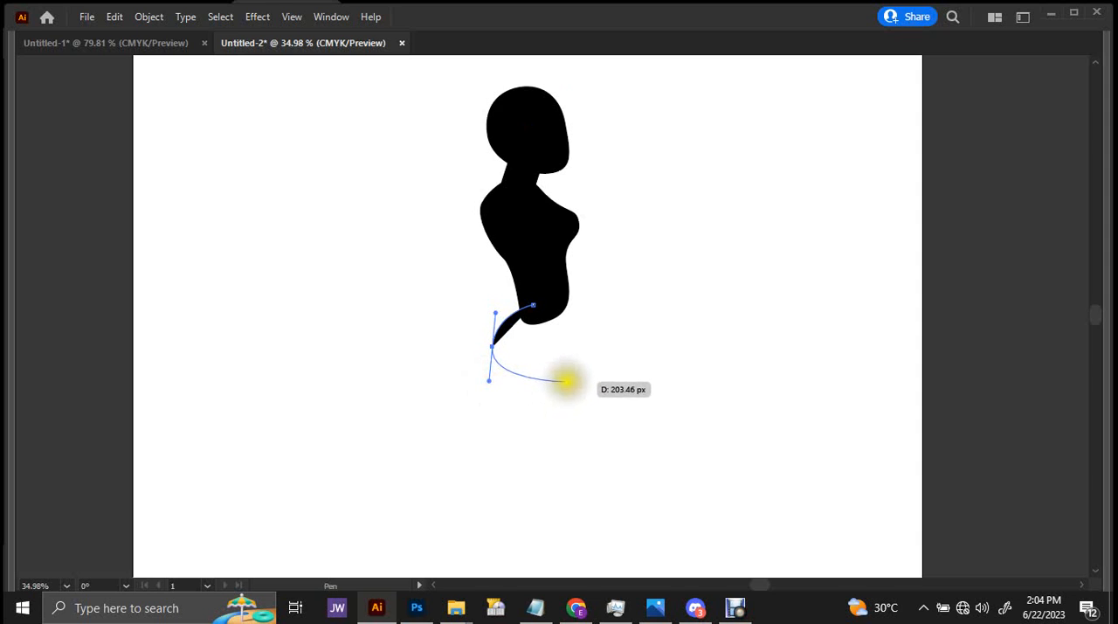
left_click_drag(566, 381, 614, 364)
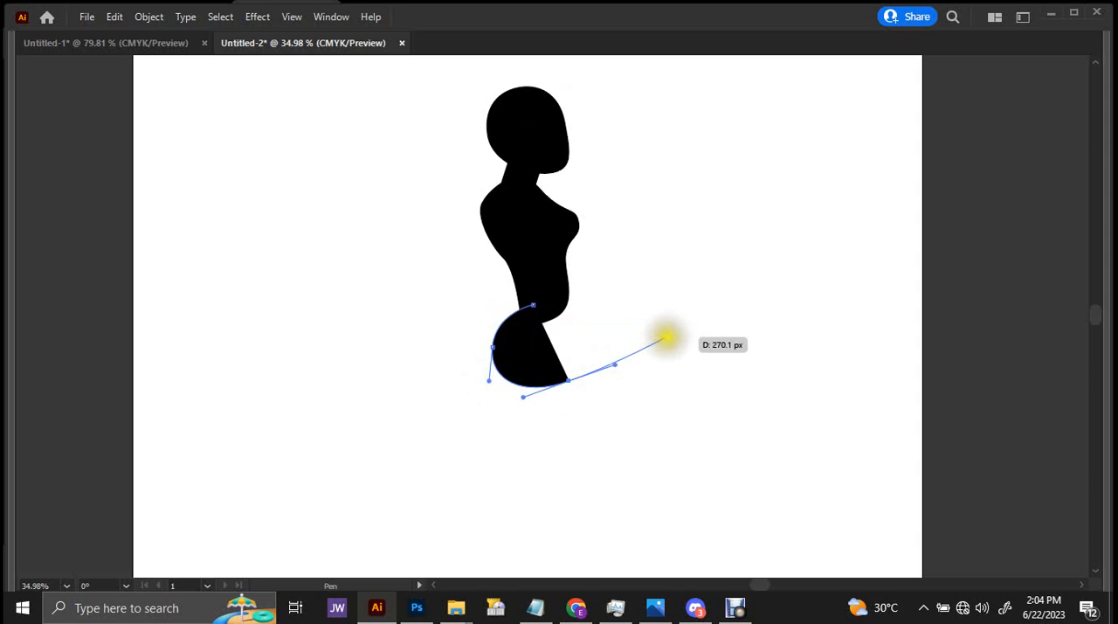
left_click_drag(680, 333, 627, 305)
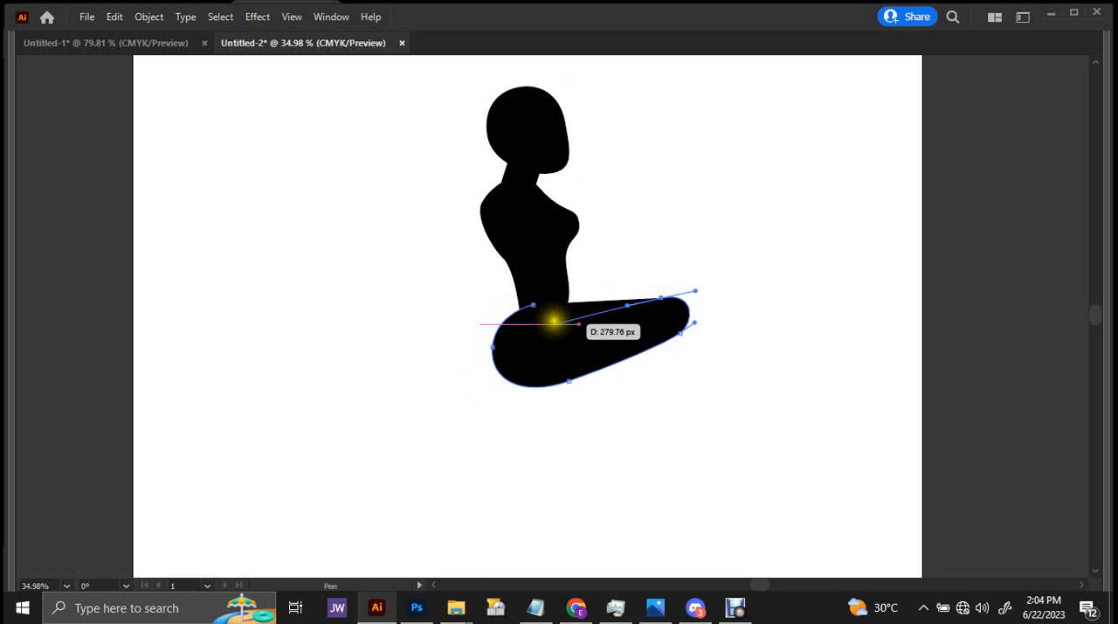
Close the thigh shape along its upper edge at the hip and adjust the anchor where it meets the belly.
scroll(547, 312, "up", 2)
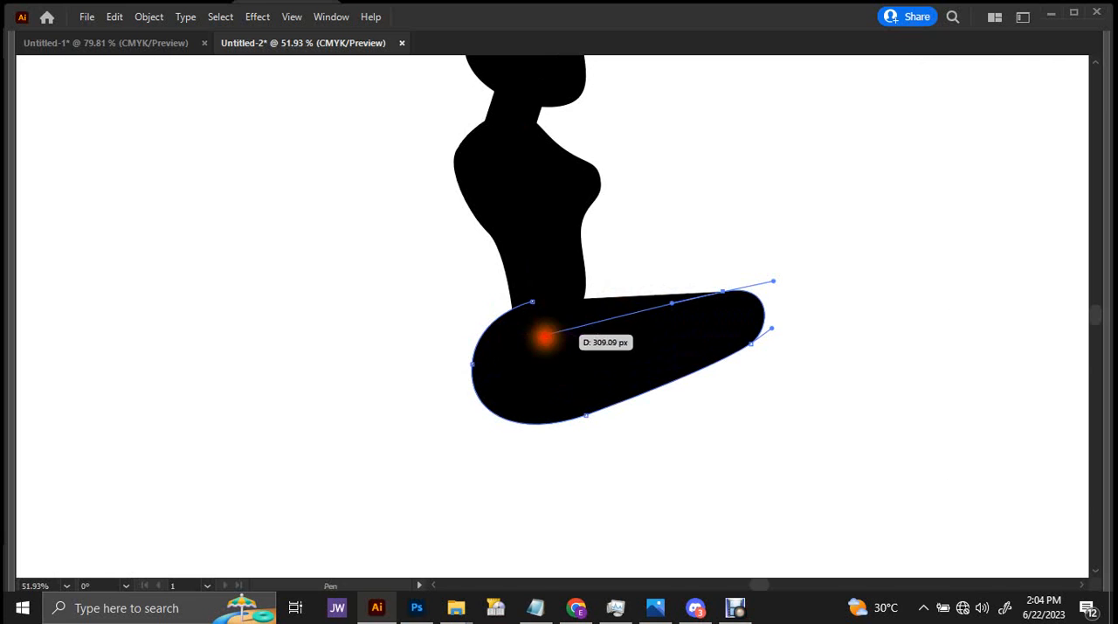
left_click_drag(544, 337, 527, 344)
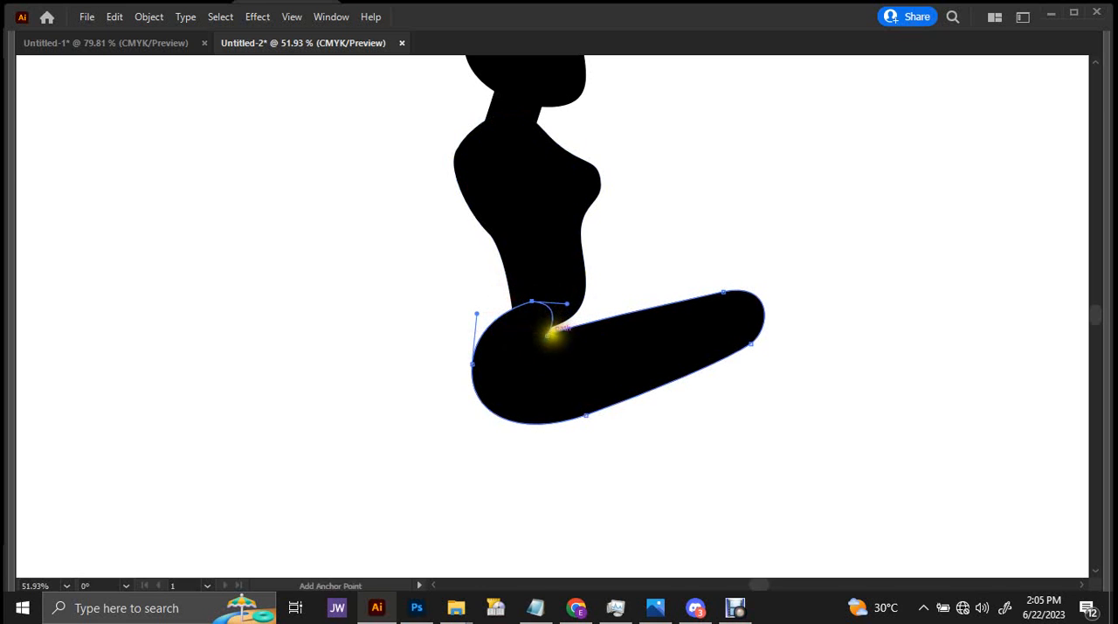
left_click_drag(562, 328, 581, 321)
key("v")
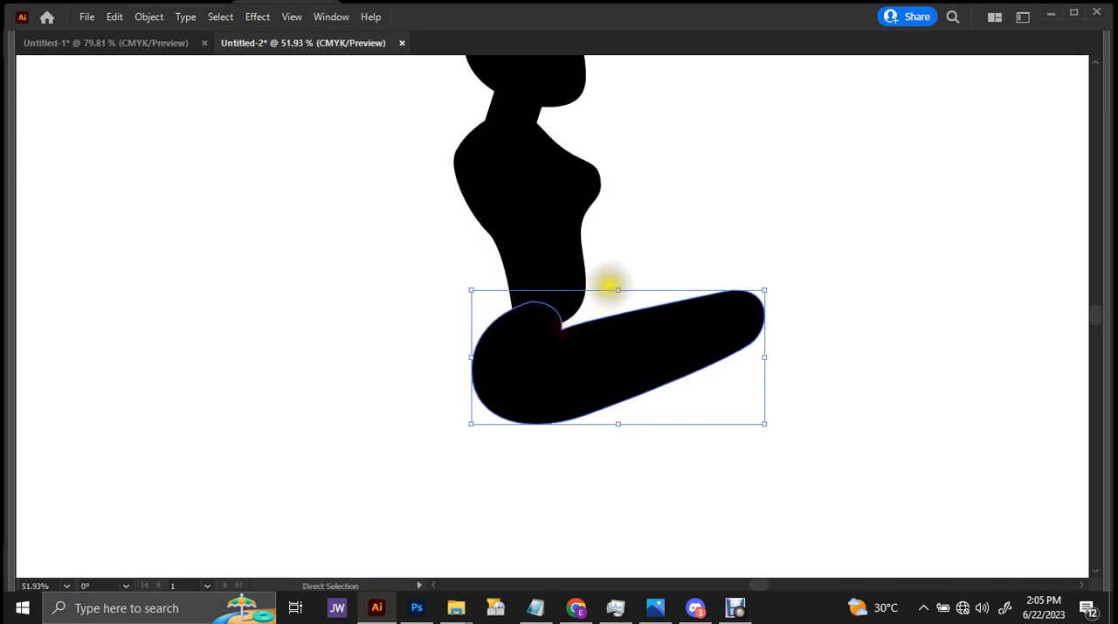
left_click(619, 278)
Duplicate the thigh and rotate the copy from the hip so it points down and backward as the second thigh.
key("z")
left_click_drag(636, 261, 531, 311)
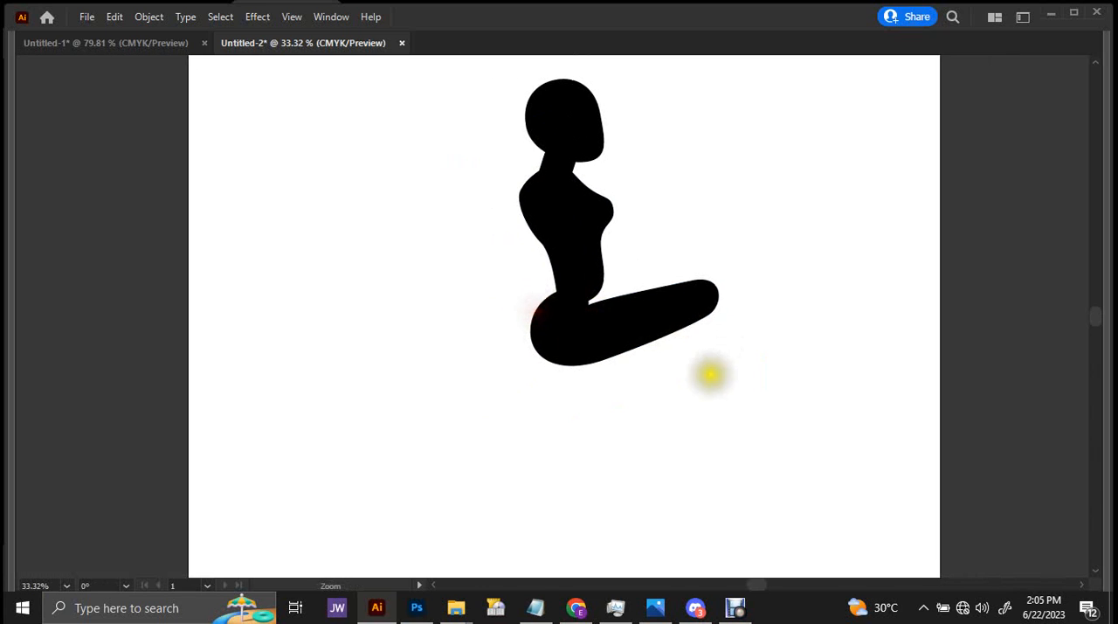
left_click(726, 362)
key("v")
left_click(678, 276)
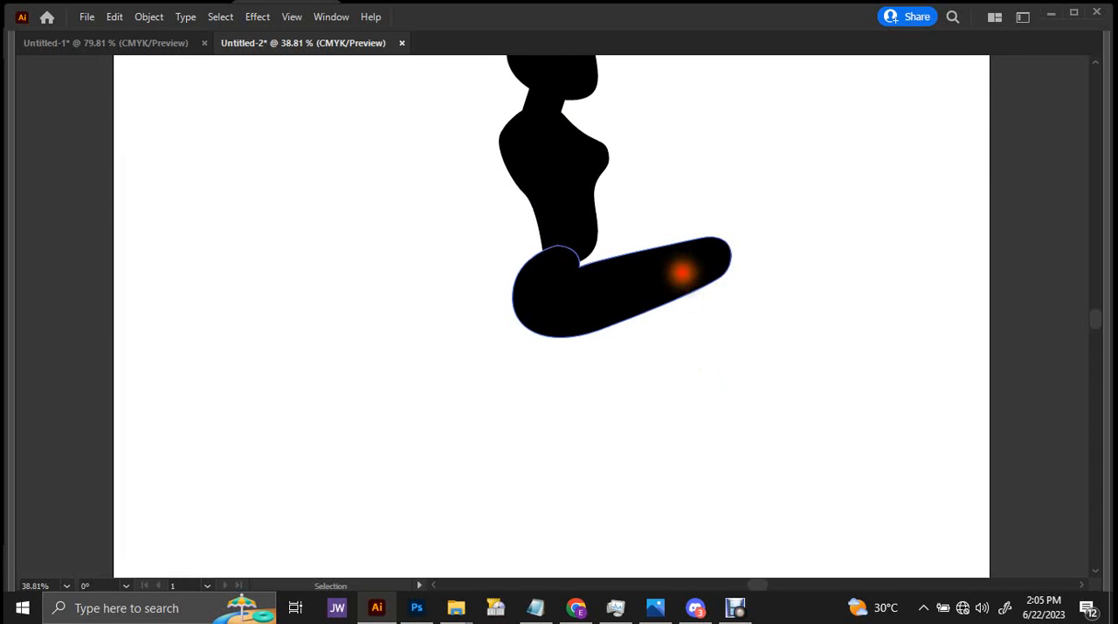
left_click_drag(686, 266, 691, 284)
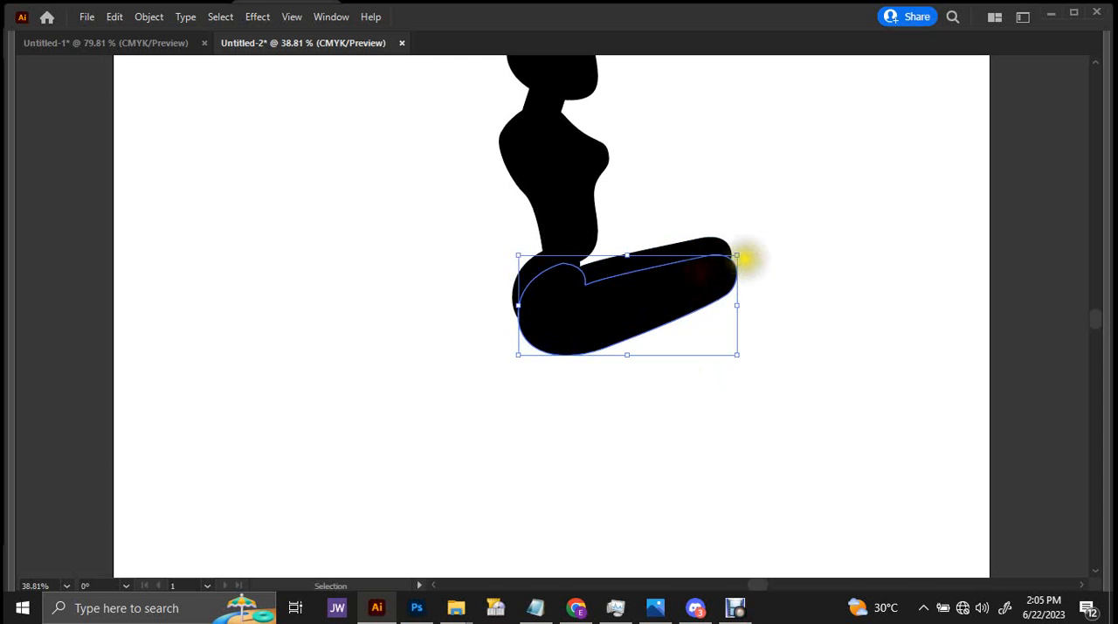
left_click_drag(744, 254, 515, 410)
left_click_drag(575, 355, 642, 347)
Delete the surplus anchors around the notch of the second thigh to smooth its front edge.
key("a")
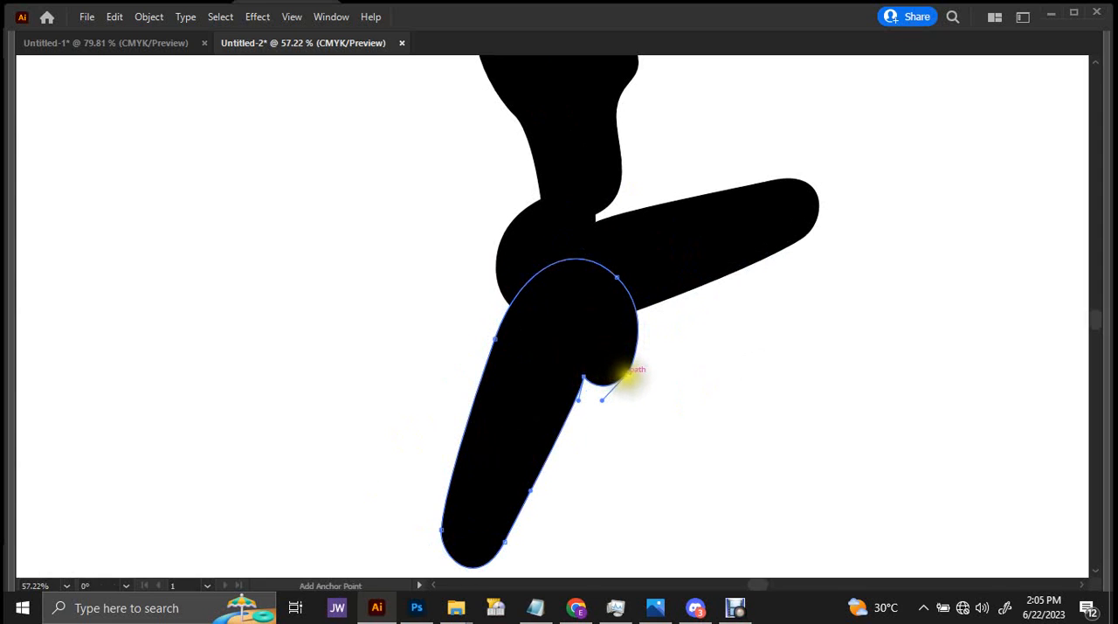
left_click(627, 372)
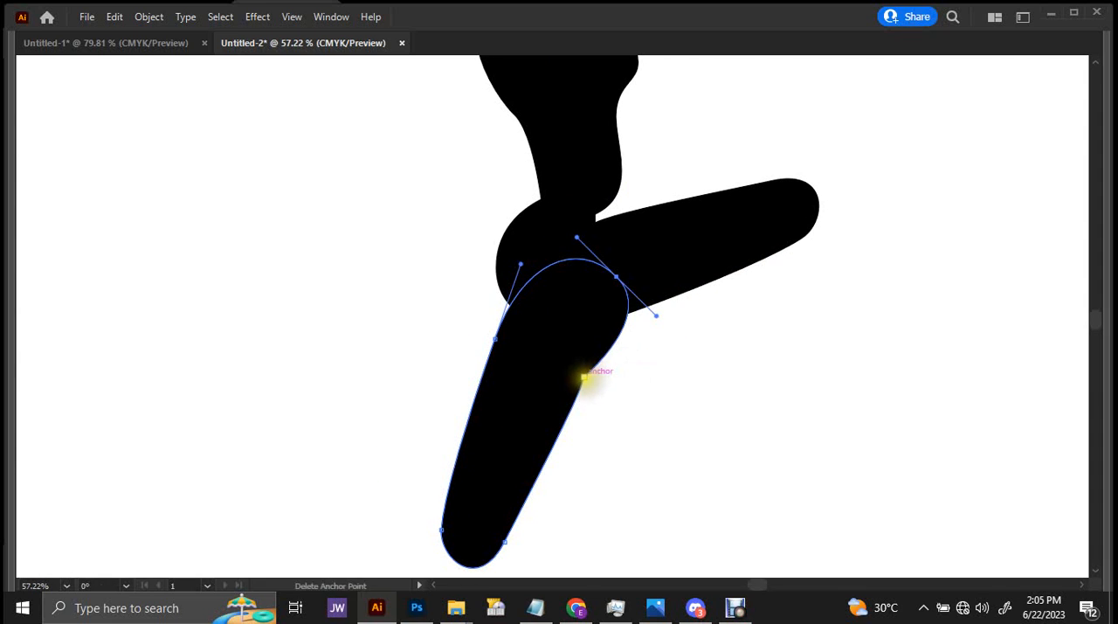
left_click(584, 377)
Adjust the curve on the front edge of the second thigh so it runs smoothly from hip to knee.
left_click_drag(573, 361, 561, 324)
left_click_drag(617, 298, 616, 325)
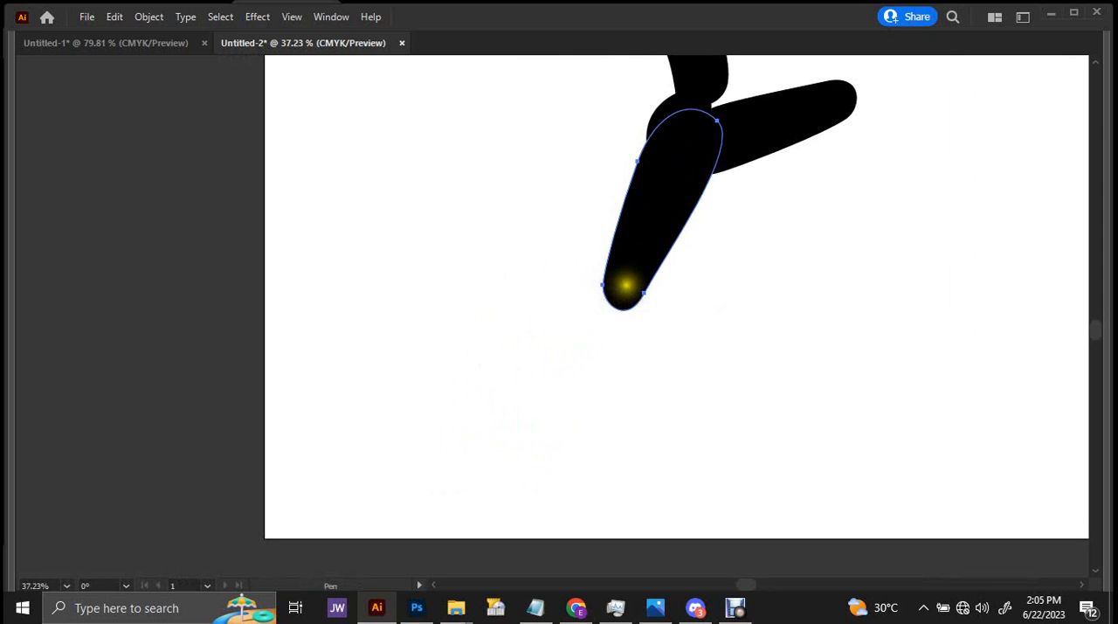
Draw a lower leg with the Pen tool from inside the rear knee, with a rounded calf narrowing to the ankle, and close the shape.
left_click_drag(626, 284, 583, 297)
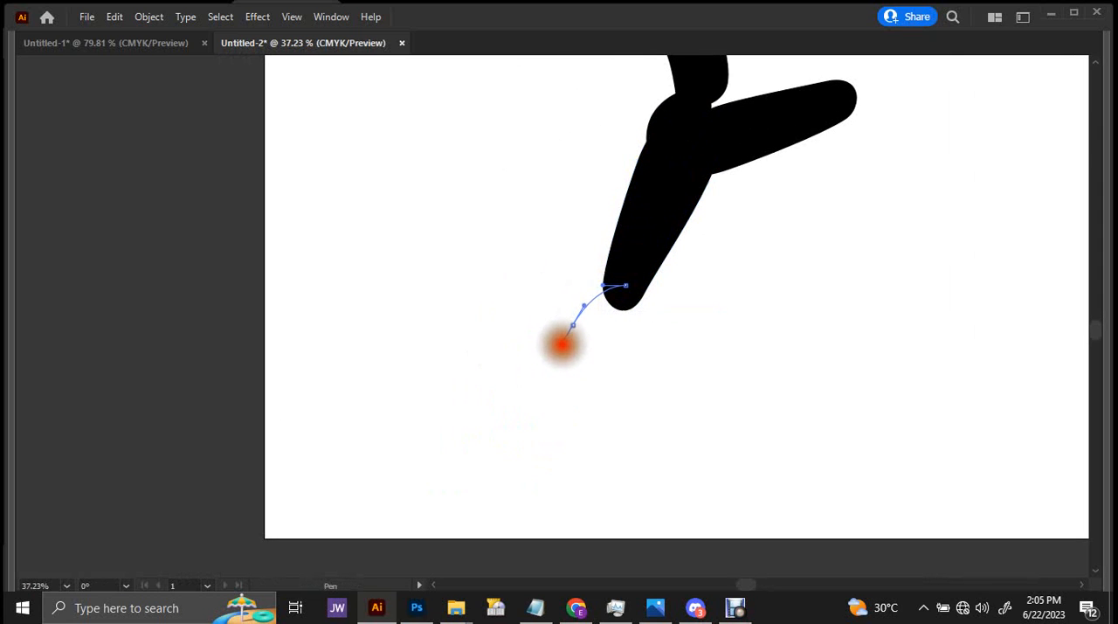
left_click_drag(562, 344, 556, 427)
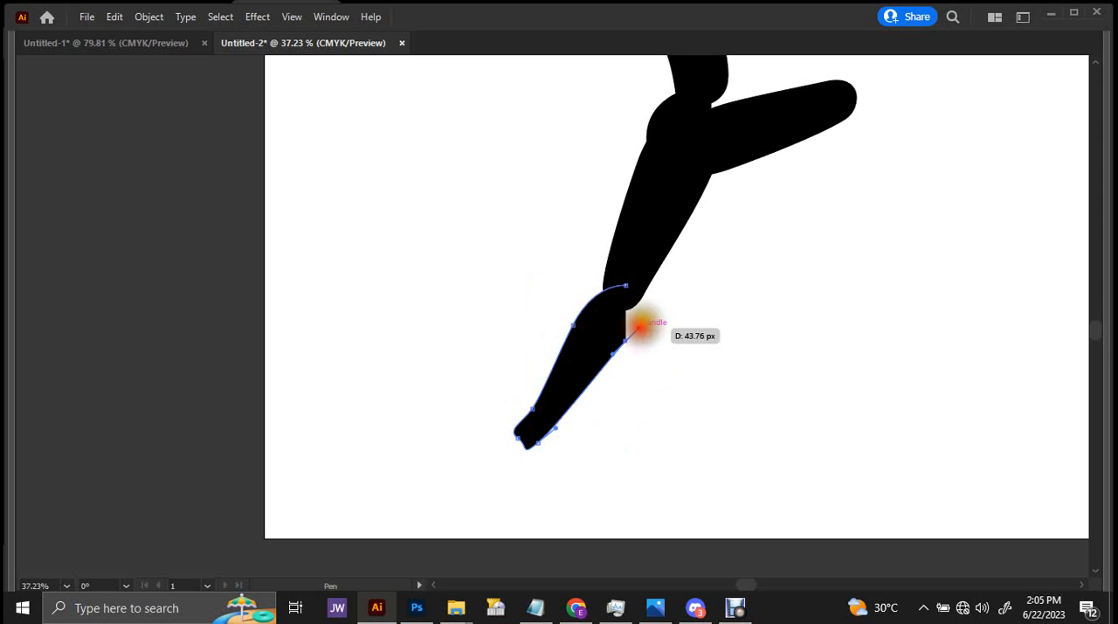
key("ctrl+z")
left_click_drag(633, 323, 645, 312)
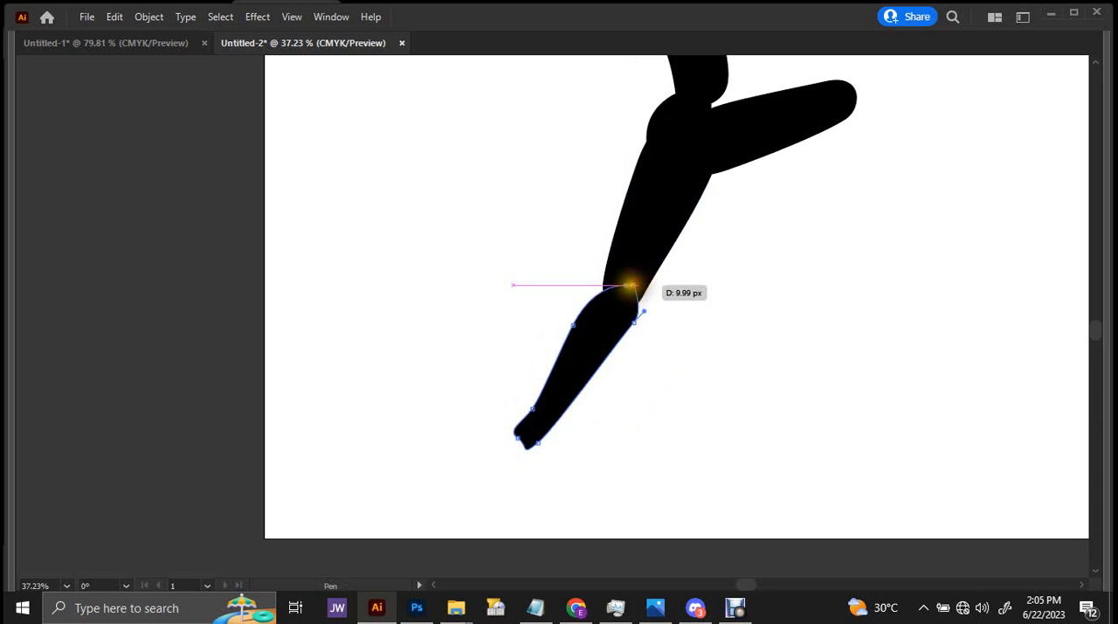
left_click(629, 285)
scroll(611, 315, "down", 2)
key("v")
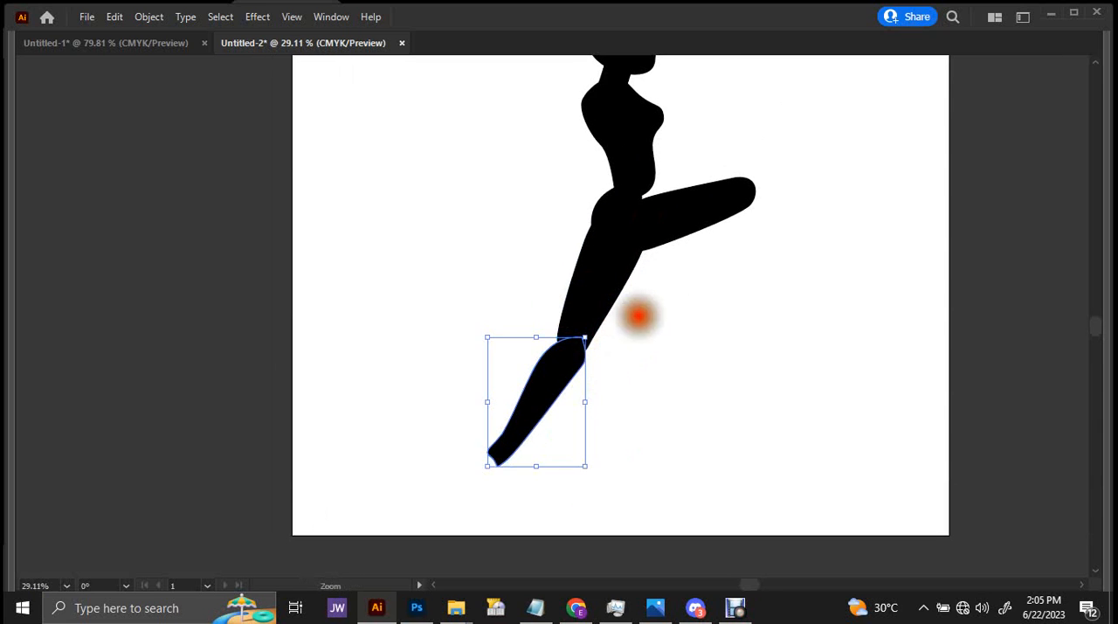
Duplicate the lower leg and place the copy under the raised front knee, with the ankle pointing down and backward.
left_click_drag(638, 316, 594, 367)
left_click_drag(706, 119, 488, 421)
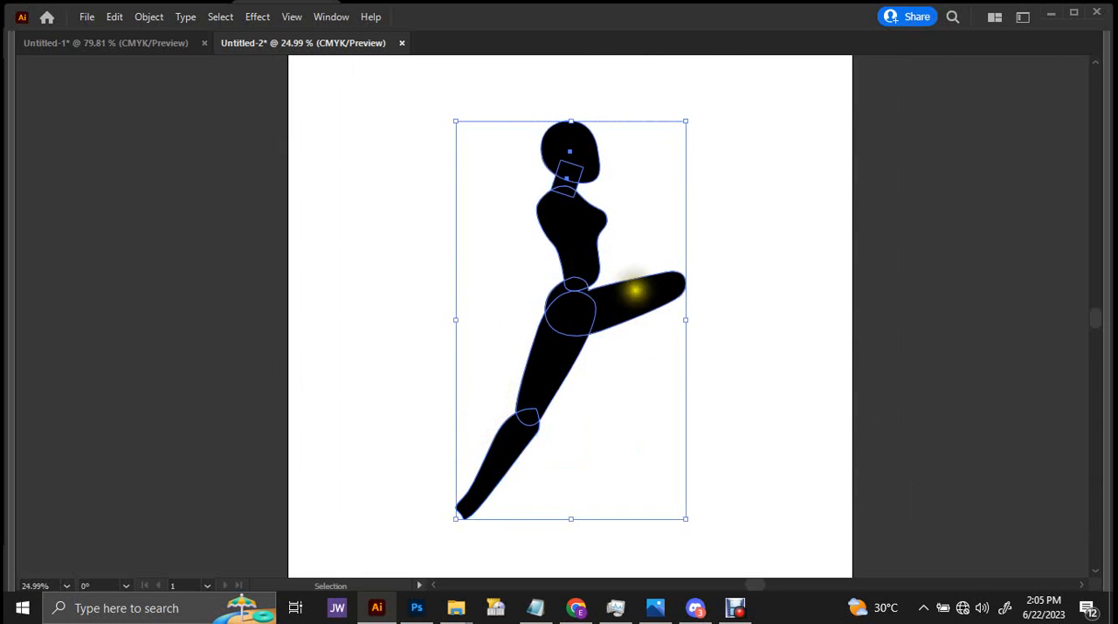
left_click(716, 337)
scroll(722, 344, "up", 2)
left_click(466, 479)
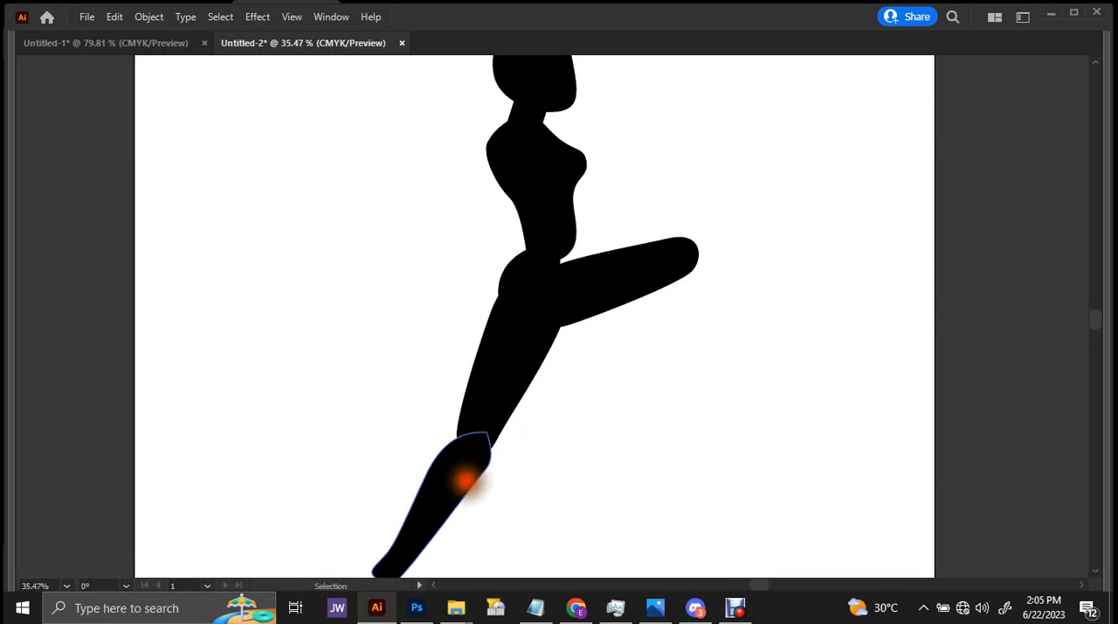
scroll(603, 375, "down", 1)
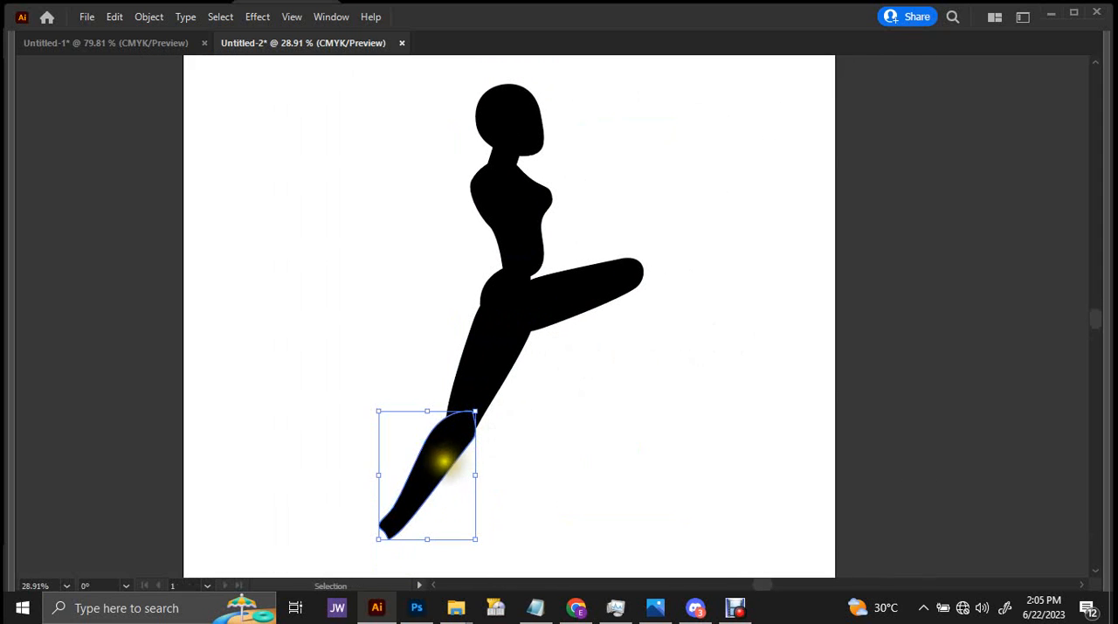
left_click_drag(444, 460, 603, 330)
left_click_drag(574, 376, 648, 377)
left_click_drag(638, 387, 743, 368)
left_click_drag(727, 368, 647, 389)
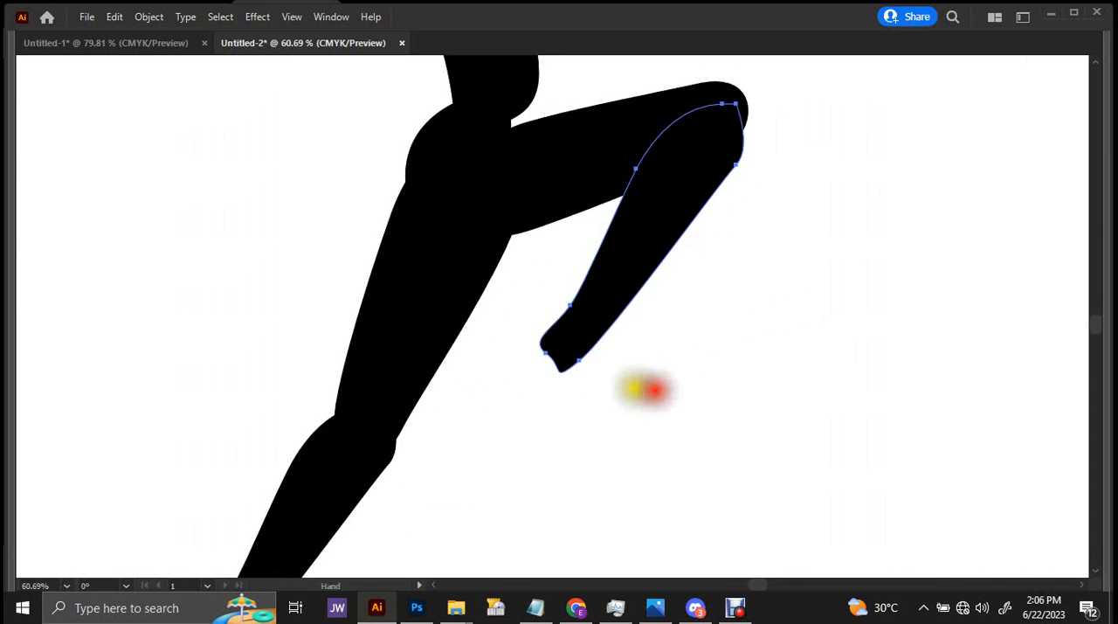
Draw a closed foot shape with the Pen tool from inside the front ankle, with a rounded heel and toes pointing down.
left_click_drag(662, 328, 609, 444)
left_click_drag(621, 262, 620, 248)
left_click_drag(655, 276, 584, 325)
left_click_drag(574, 393, 596, 274)
left_click_drag(549, 350, 617, 315)
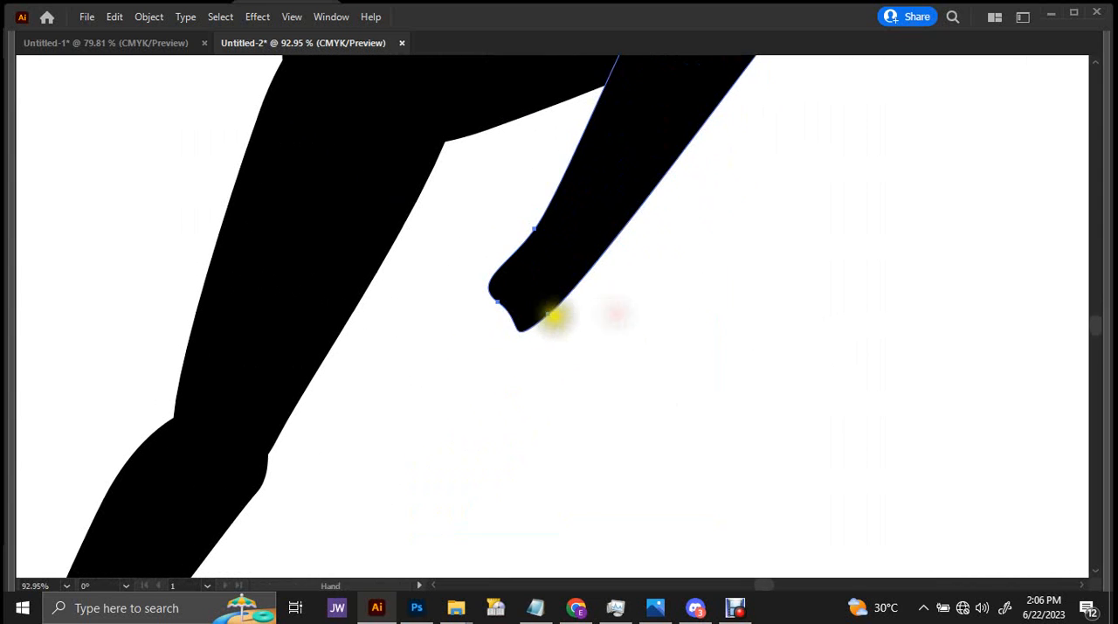
key("p")
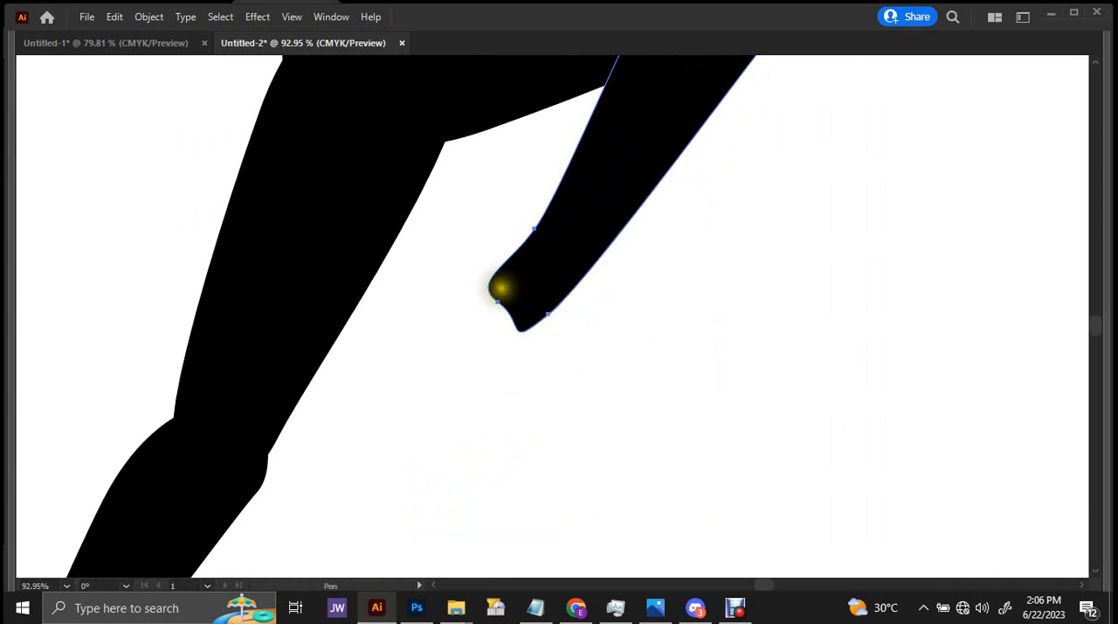
left_click_drag(495, 288, 500, 512)
key("ctrl+z")
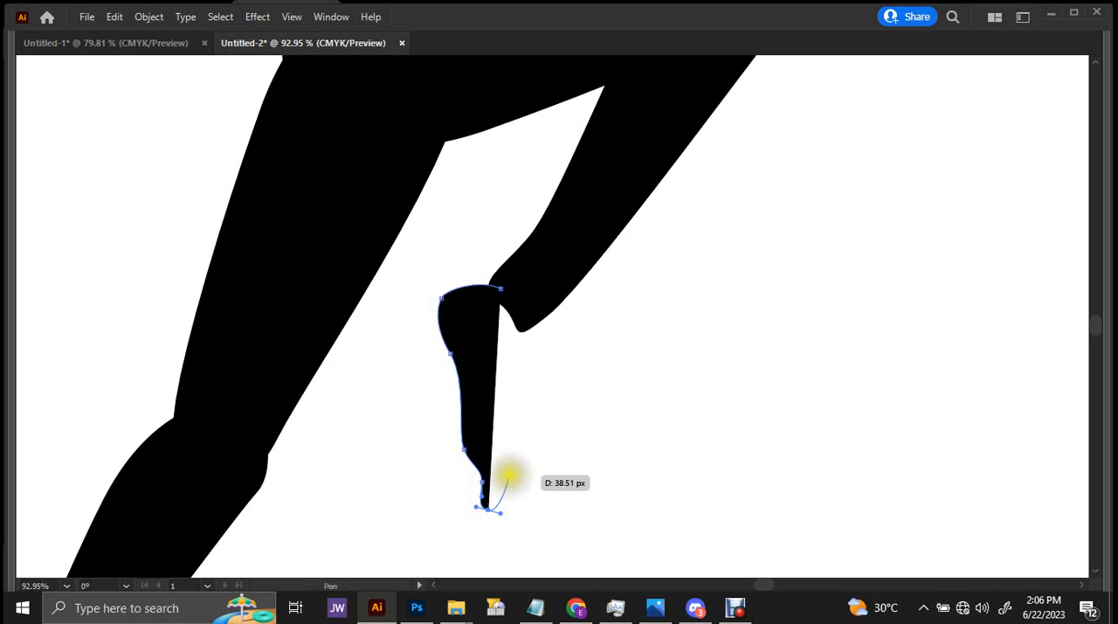
left_click_drag(515, 428, 514, 381)
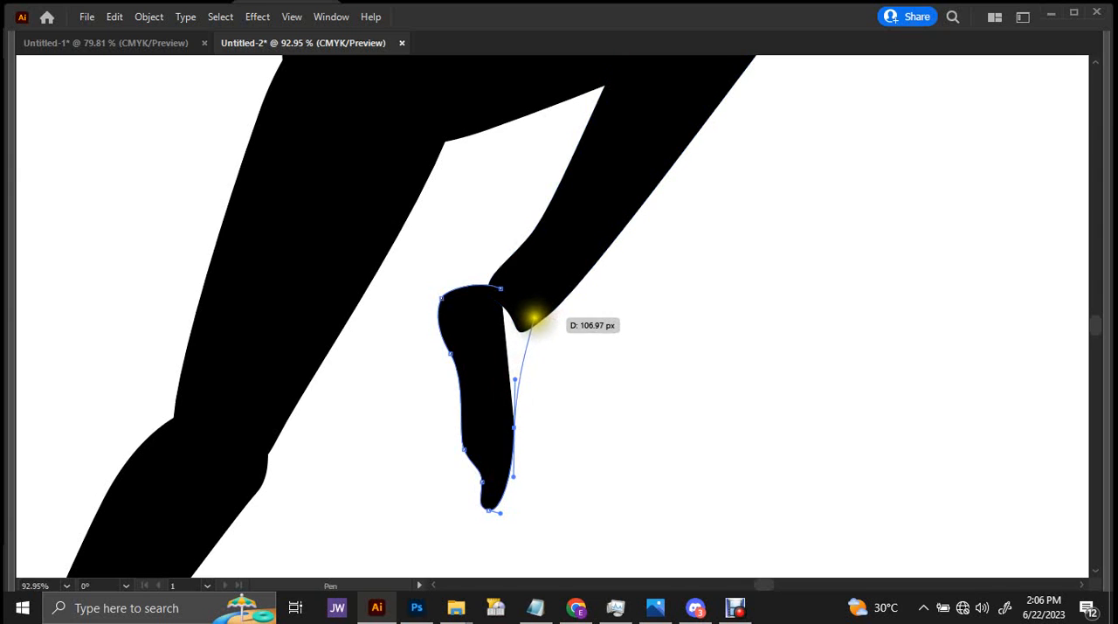
mouse_move(533, 315)
left_mouse_down()
mouse_move(542, 300)
mouse_move(507, 320)
mouse_move(519, 322)
left_mouse_up()
left_click(497, 287)
key("v")
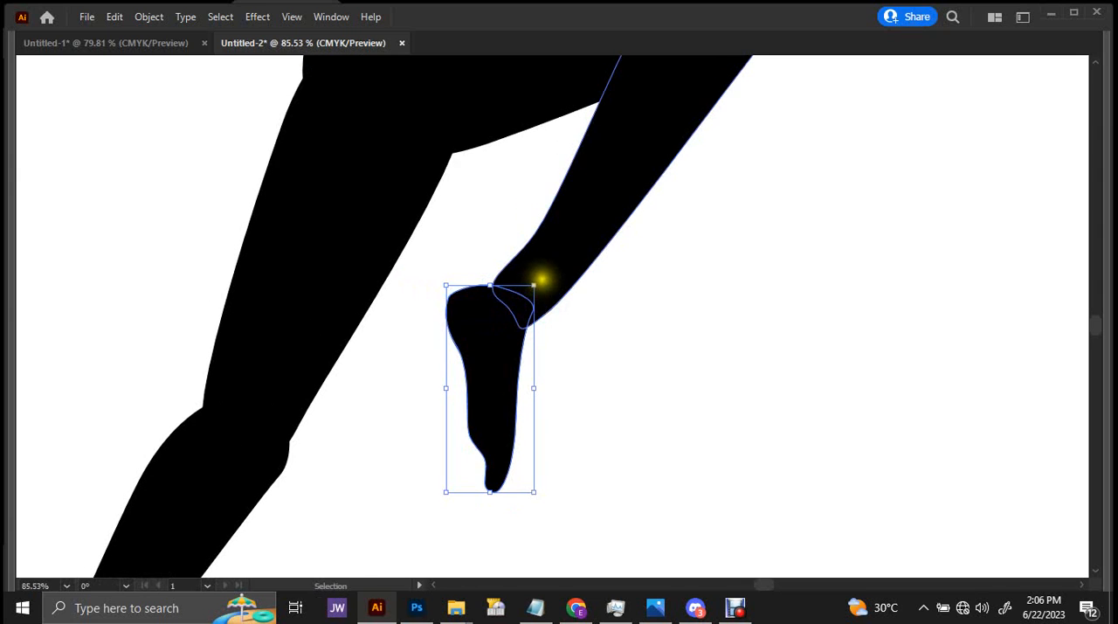
Rotate the foot slightly clockwise at the ankle so it lines up with the front lower leg.
left_click_drag(541, 280, 387, 414)
left_click_drag(536, 343, 594, 267)
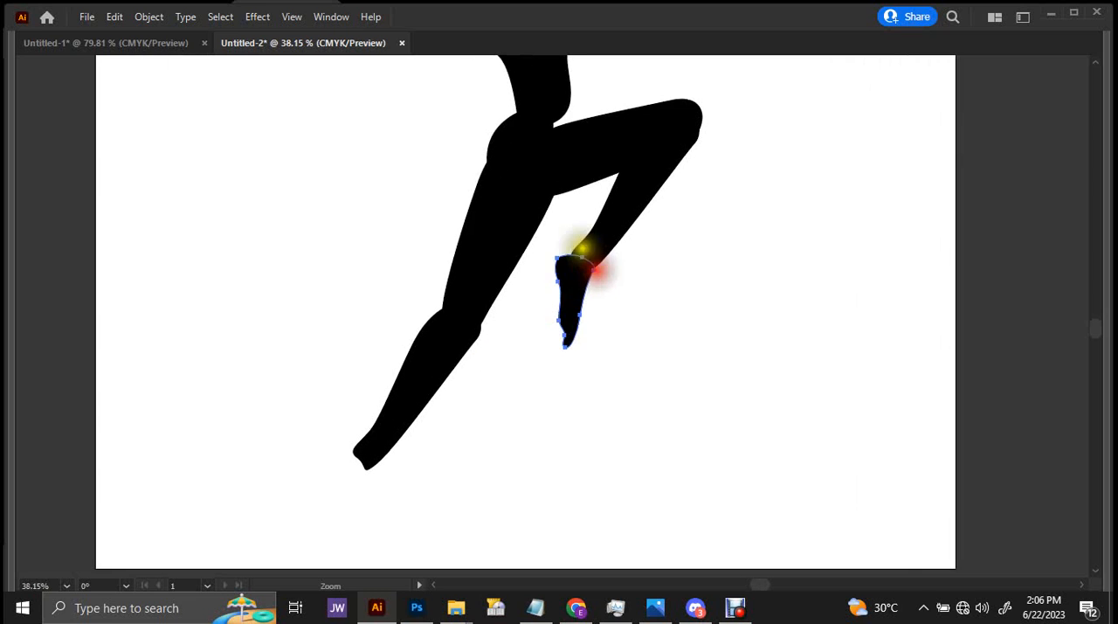
left_click_drag(586, 132, 592, 293)
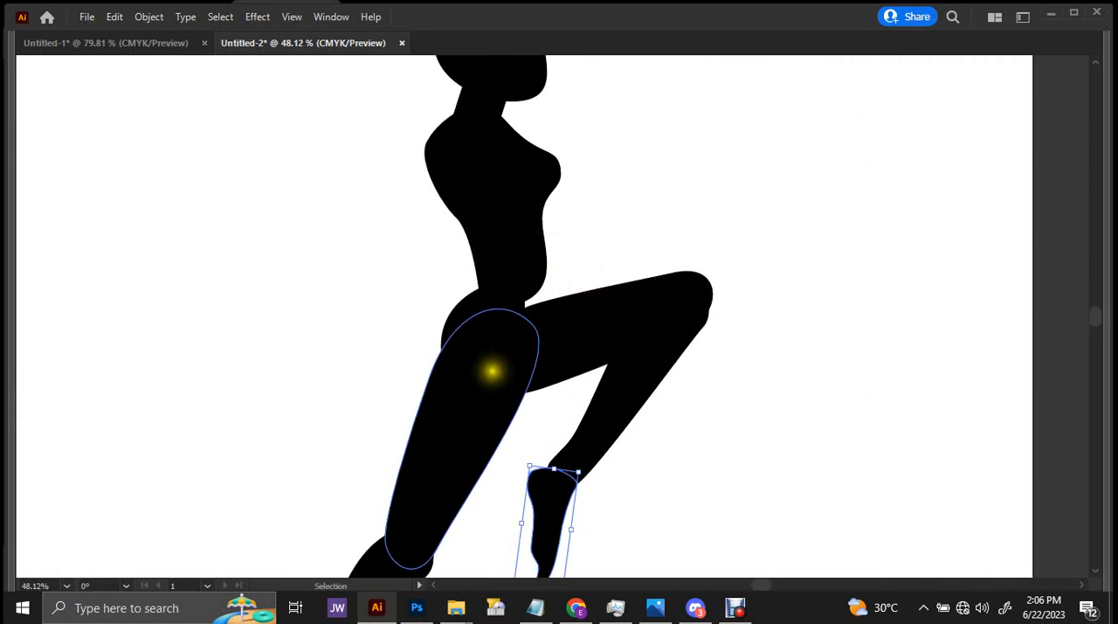
Pull the raised thigh's hip anchor up against the belly and delete it so the upper edge curves smoothly to the knee.
left_click(474, 408)
left_click(563, 328, "shift")
scroll(536, 394, "down", 2)
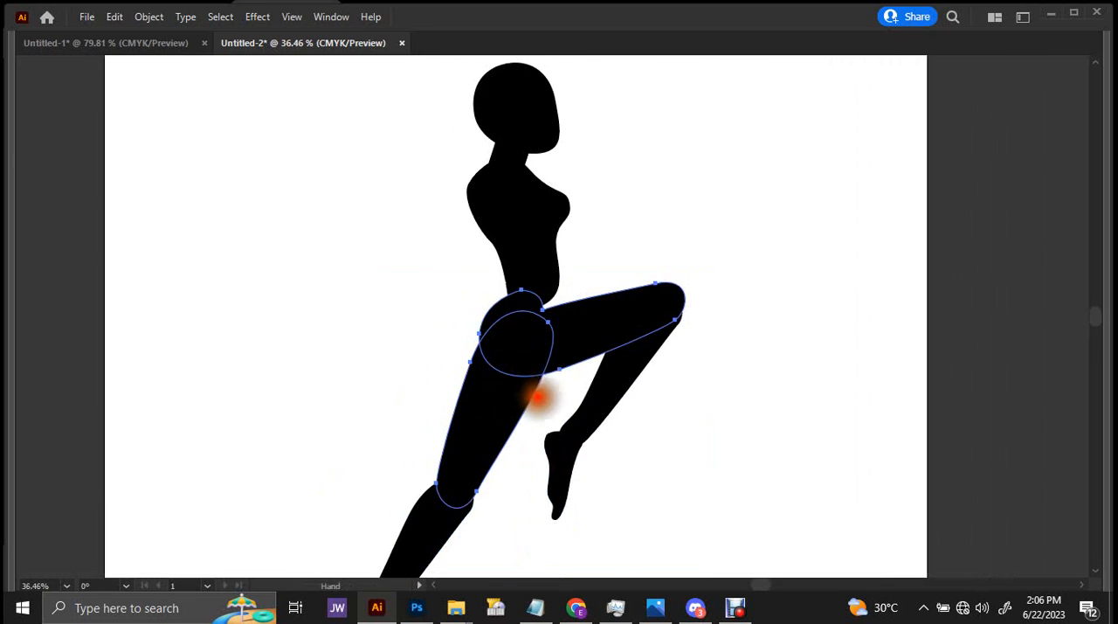
left_click_drag(334, 472, 712, 234)
left_click_drag(564, 266, 554, 279)
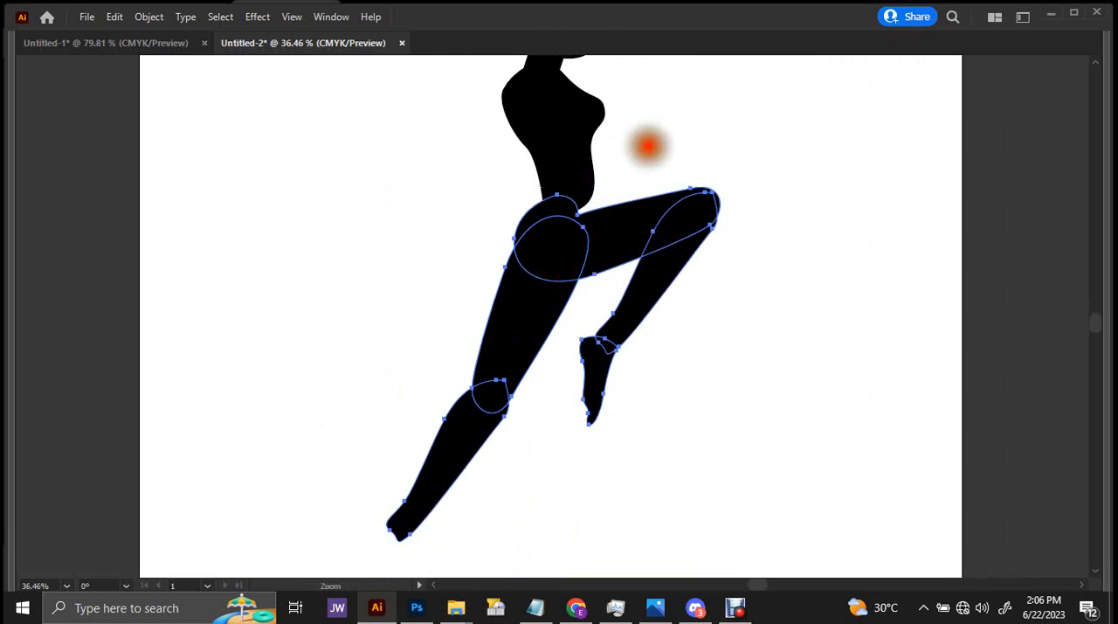
scroll(648, 147, "up", 3)
key("a")
scroll(551, 232, "up", 2)
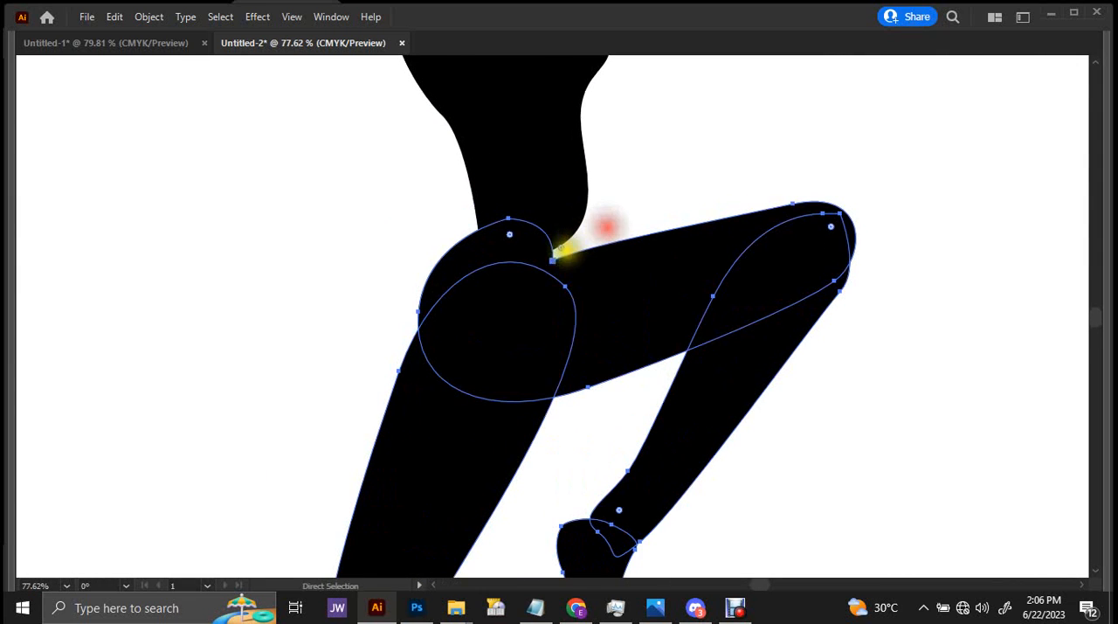
left_click(553, 259)
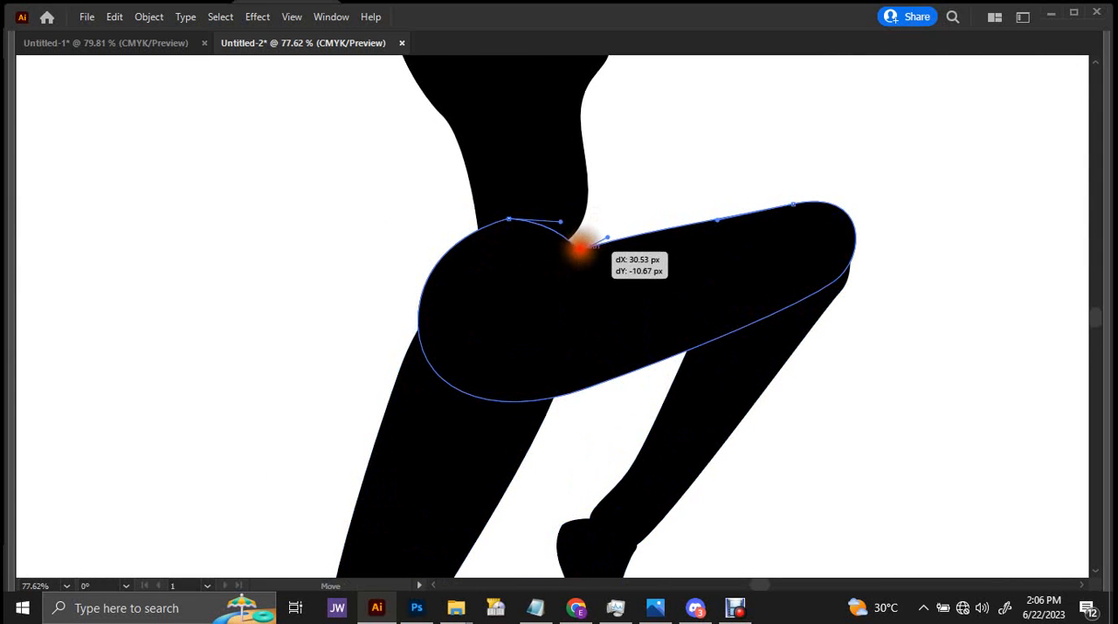
left_click_drag(581, 245, 595, 221)
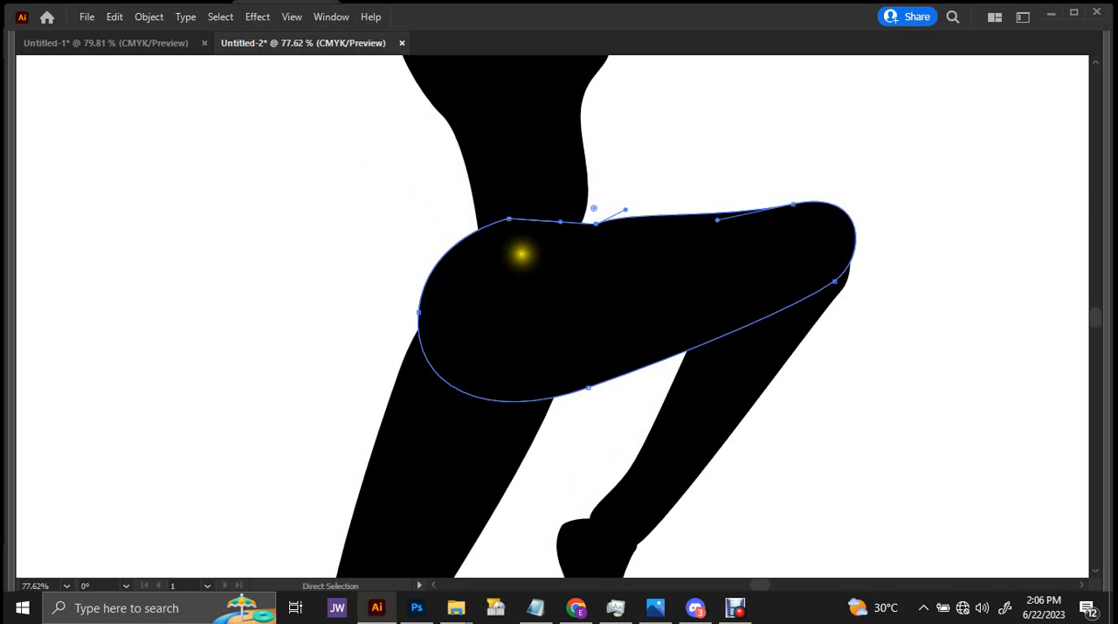
left_click_drag(595, 221, 603, 226)
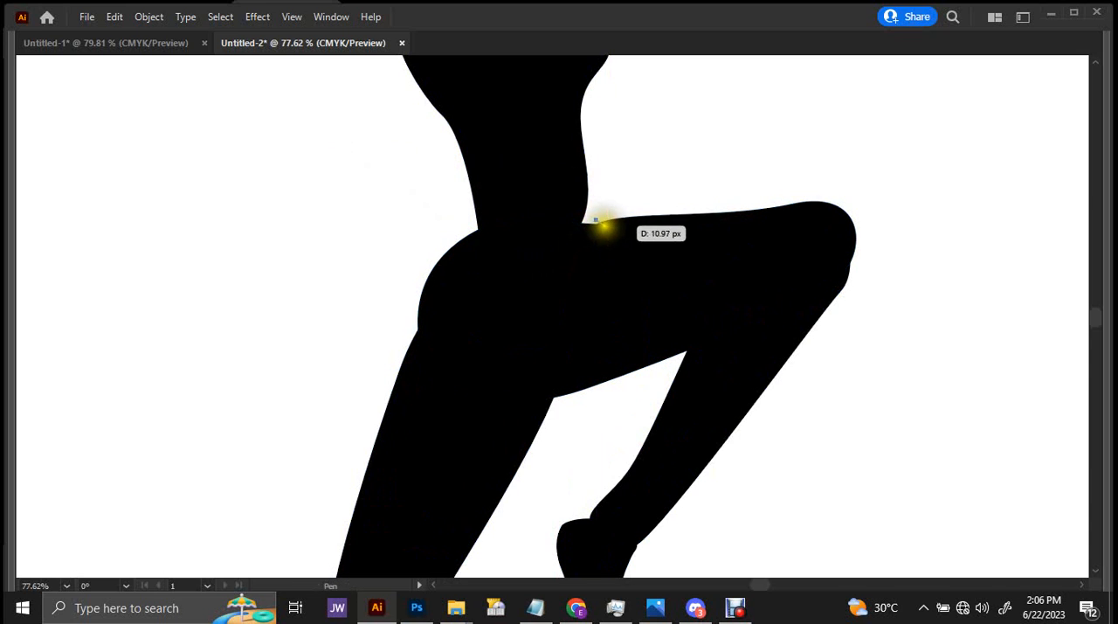
key("ctrl+0")
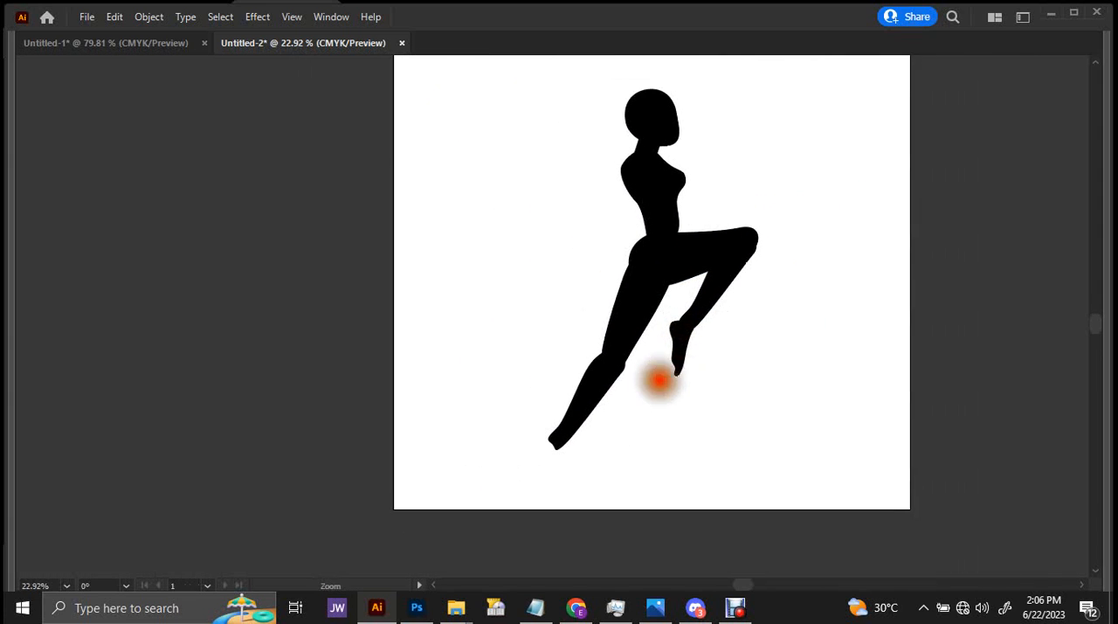
Duplicate the foot and position the copy at the ankle of the rear leg.
left_click_drag(659, 381, 743, 347)
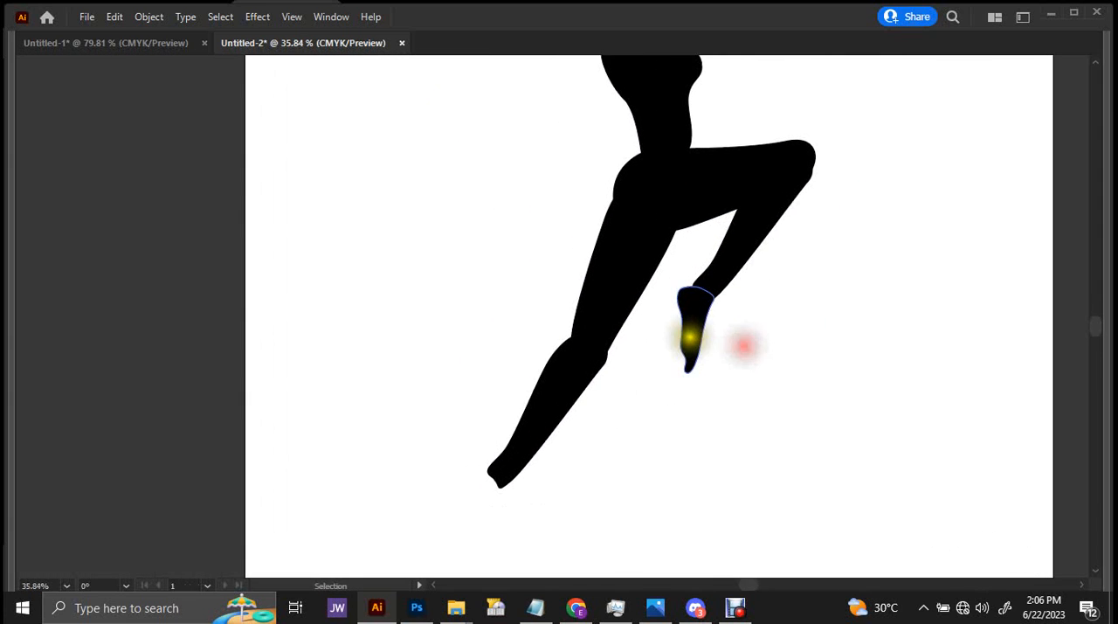
left_click_drag(701, 318, 497, 495, "alt")
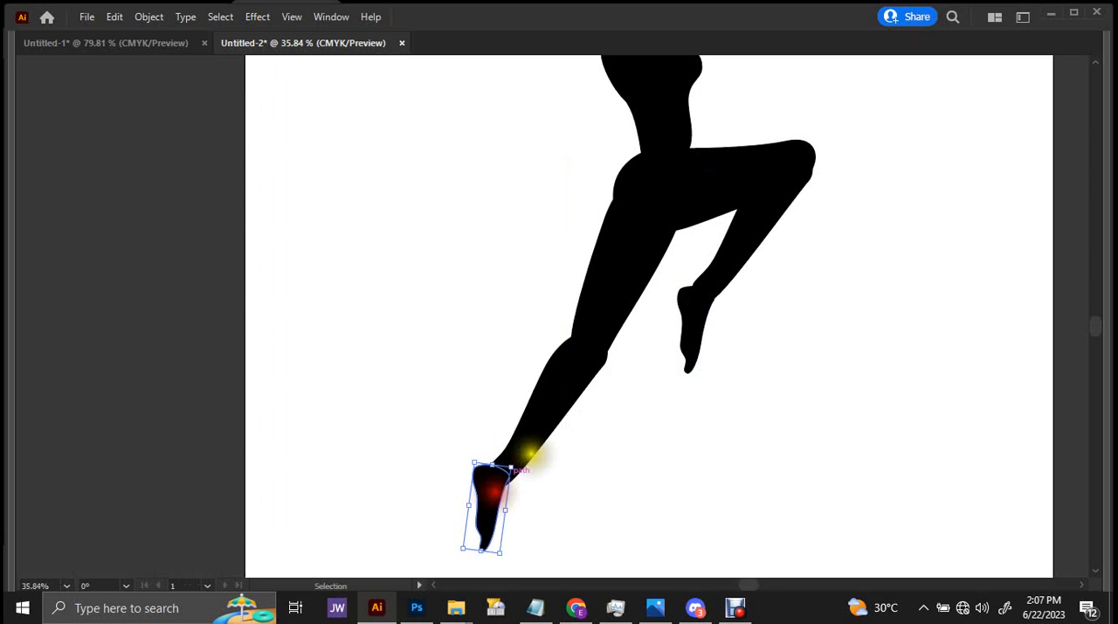
left_click_drag(677, 271, 471, 364, "ctrl")
Draw a closed upper arm with the Pen tool from inside the shoulder, extending forward and slightly upward to a rounded elbow.
left_click_drag(649, 265, 576, 309)
left_click_drag(655, 187, 699, 195, "ctrl")
left_click_drag(631, 222, 669, 210, "ctrl")
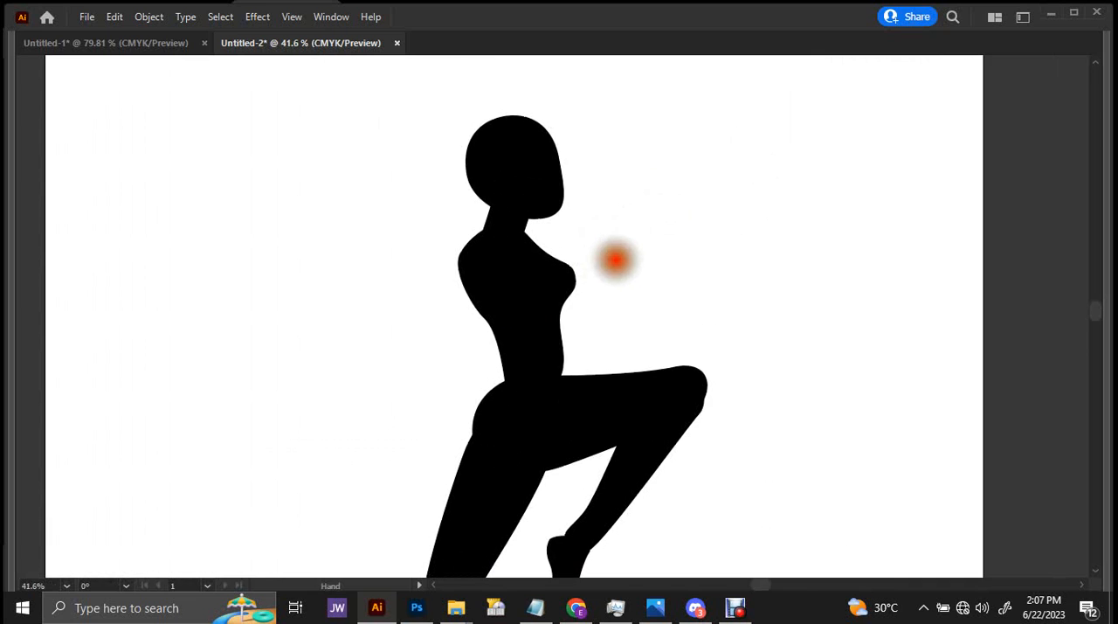
left_click_drag(617, 260, 582, 298)
left_click_drag(549, 257, 594, 267, "ctrl")
key("p")
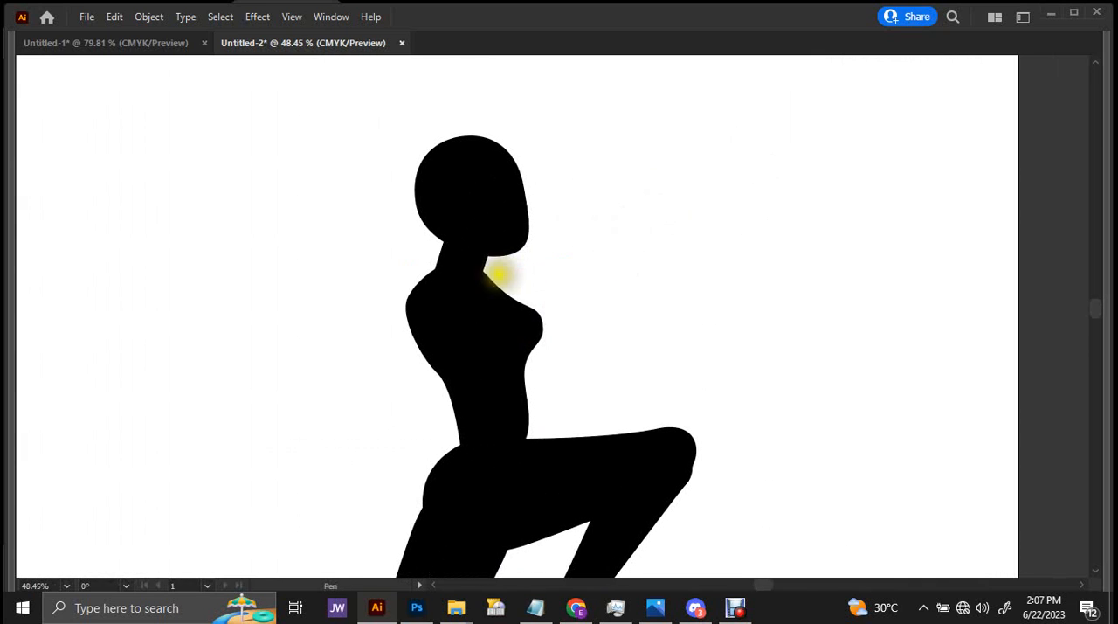
left_click(465, 249)
left_click_drag(464, 286, 583, 247)
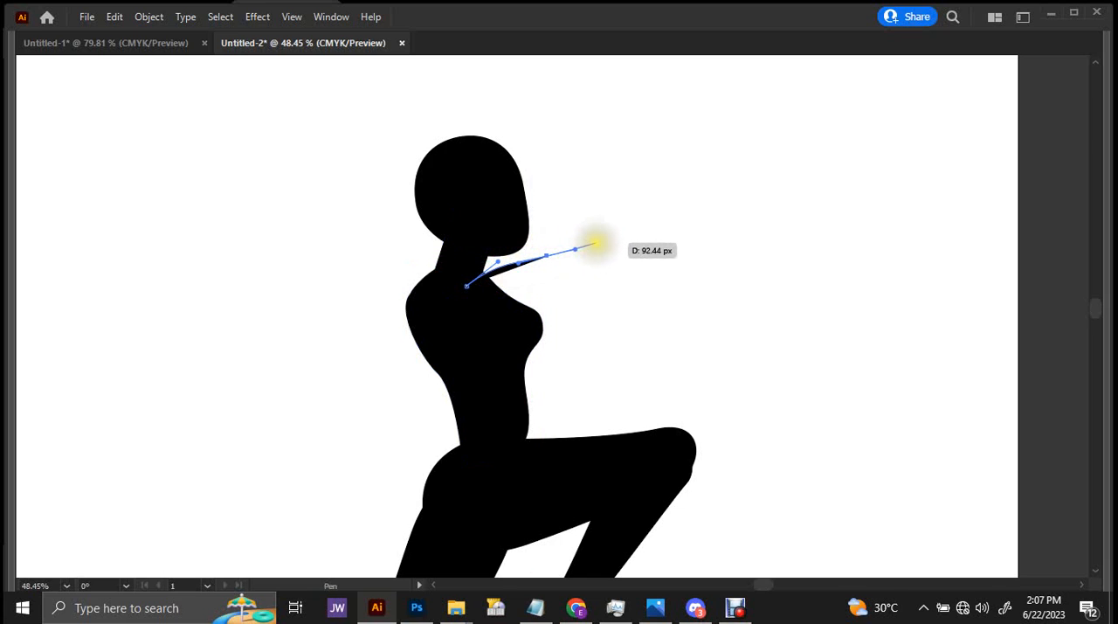
left_click_drag(600, 277, 569, 285)
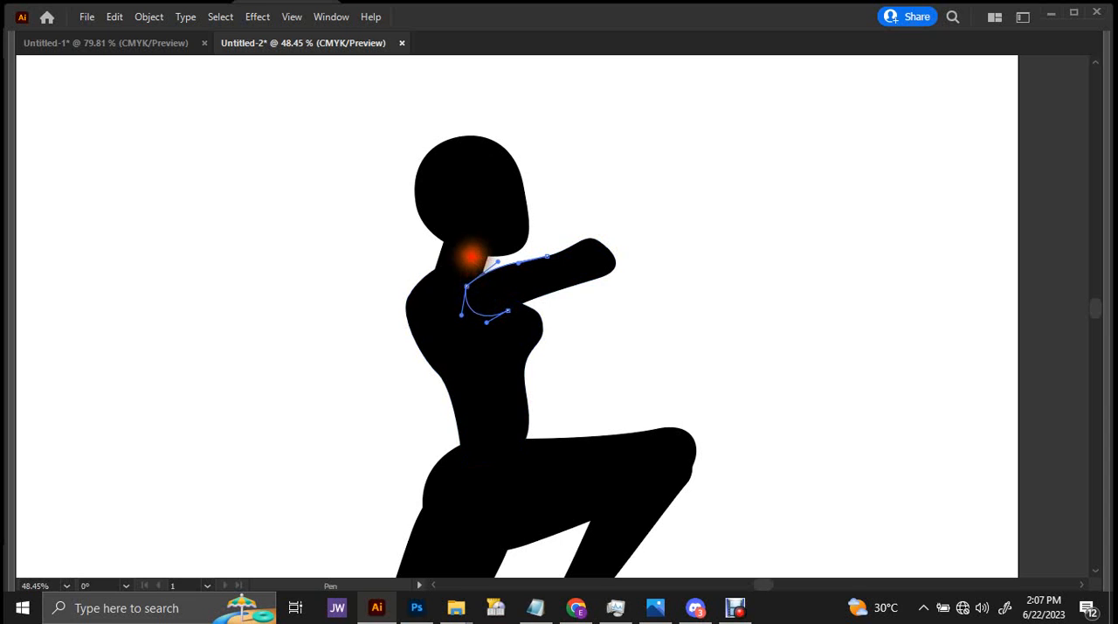
Shift the upper arm back into the shoulder and stretch it slightly wider toward the elbow.
left_click_drag(531, 277, 508, 274)
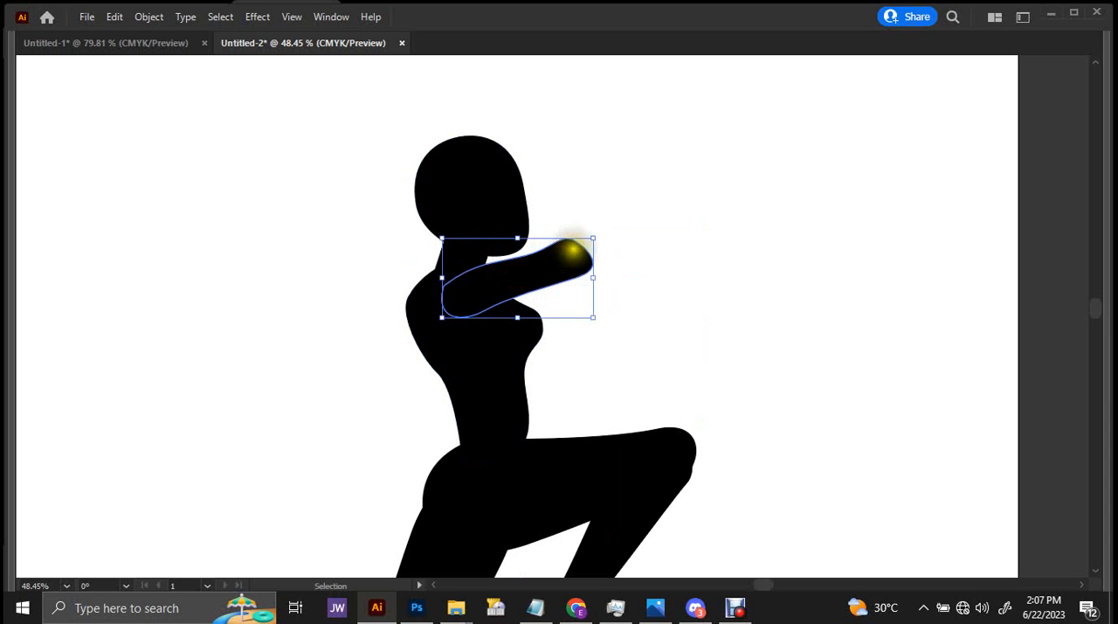
left_click_drag(595, 277, 605, 275)
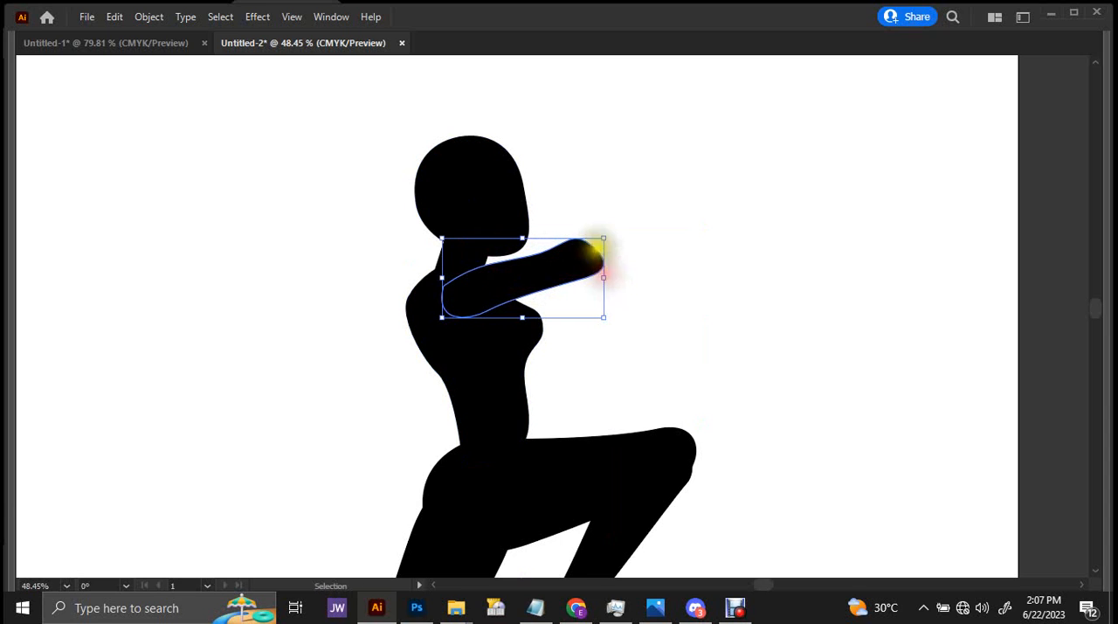
Draw a closed forearm with the Pen tool from the front elbow, extending forward and slightly upward and tapering to a narrow rounded end.
scroll(603, 244, "down", 2)
left_click_drag(554, 250, 455, 307)
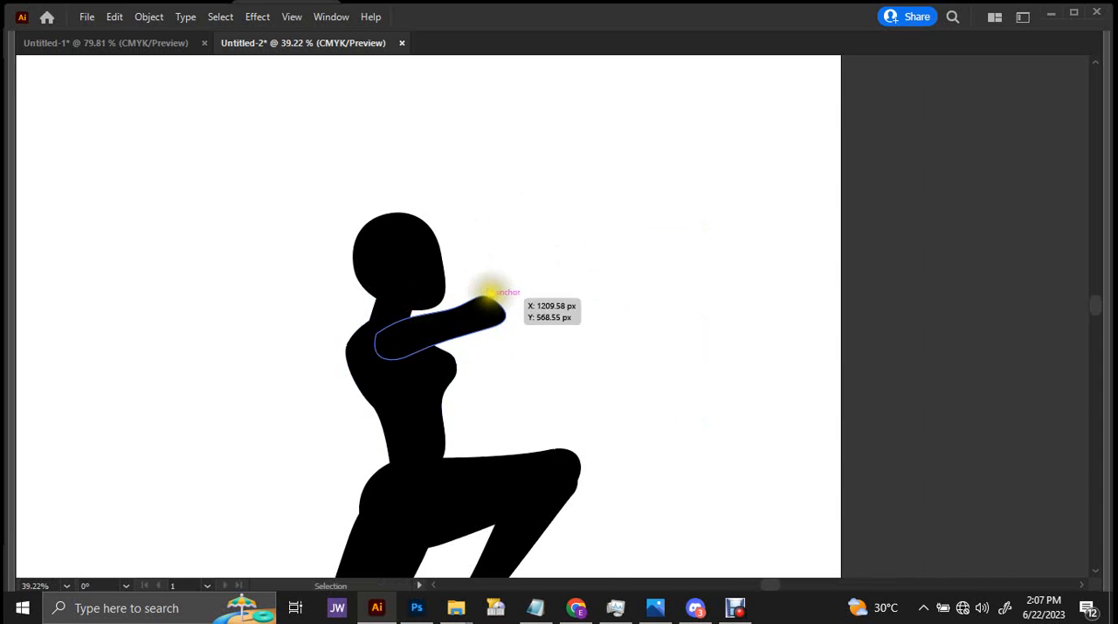
key("ctrl+space")
left_click_drag(492, 286, 577, 261)
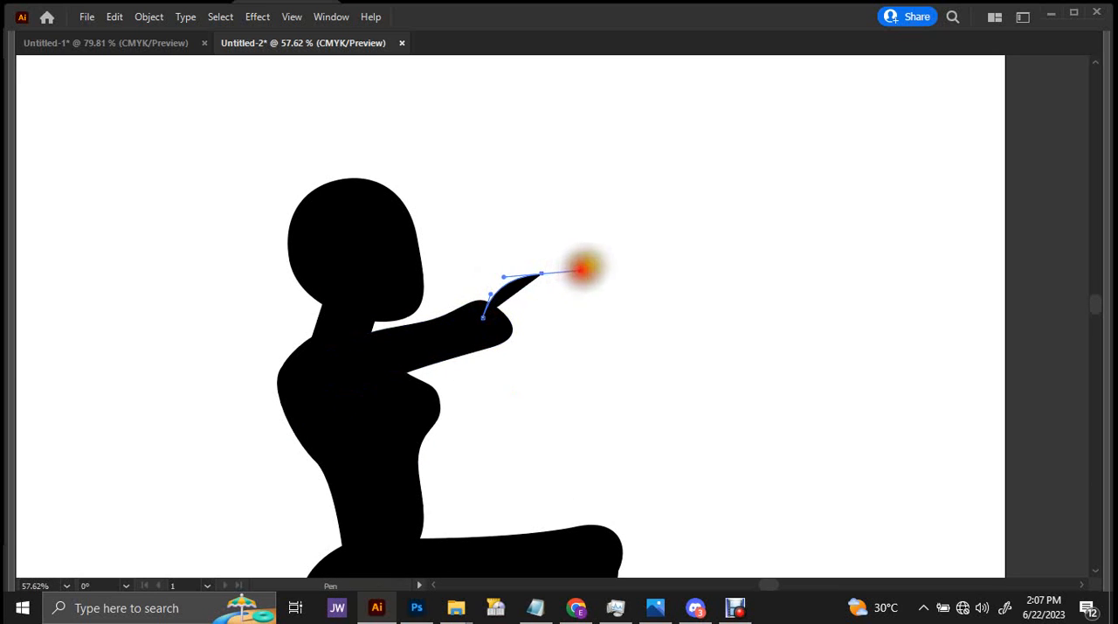
left_click_drag(640, 246, 657, 264)
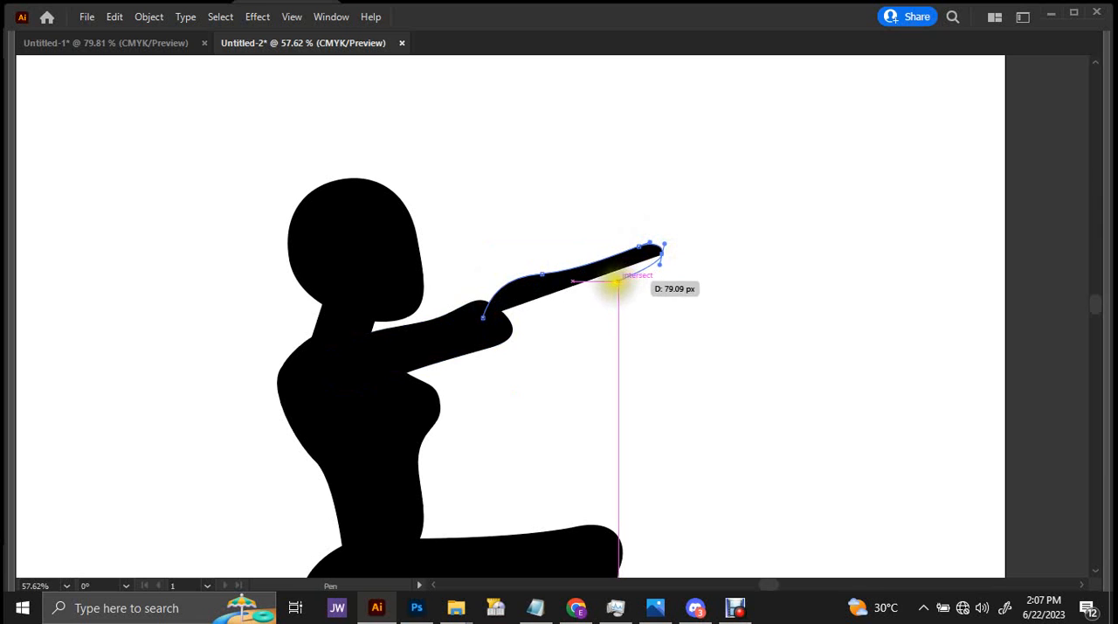
left_click_drag(594, 294, 592, 294)
left_click_drag(506, 333, 483, 319)
Refine the forearm's lower edge by moving its anchors so it tapers smoothly from elbow to wrist.
left_click_drag(572, 268, 620, 288)
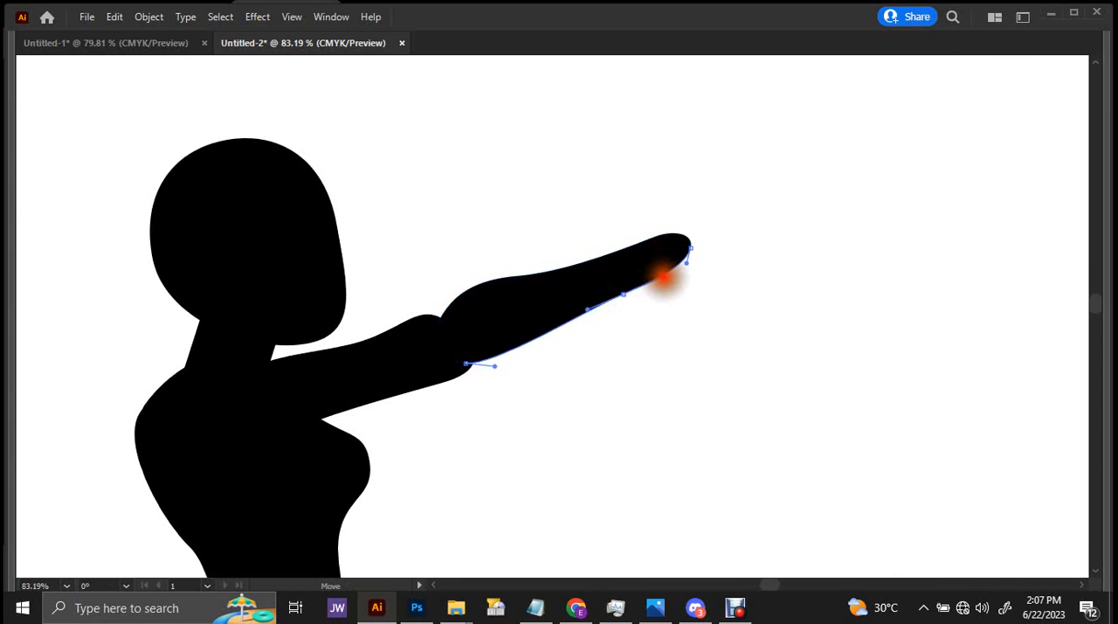
left_click_drag(682, 251, 638, 220)
mouse_move(722, 220)
left_mouse_down()
mouse_move(605, 265)
mouse_move(713, 225)
left_mouse_up()
left_click(641, 239)
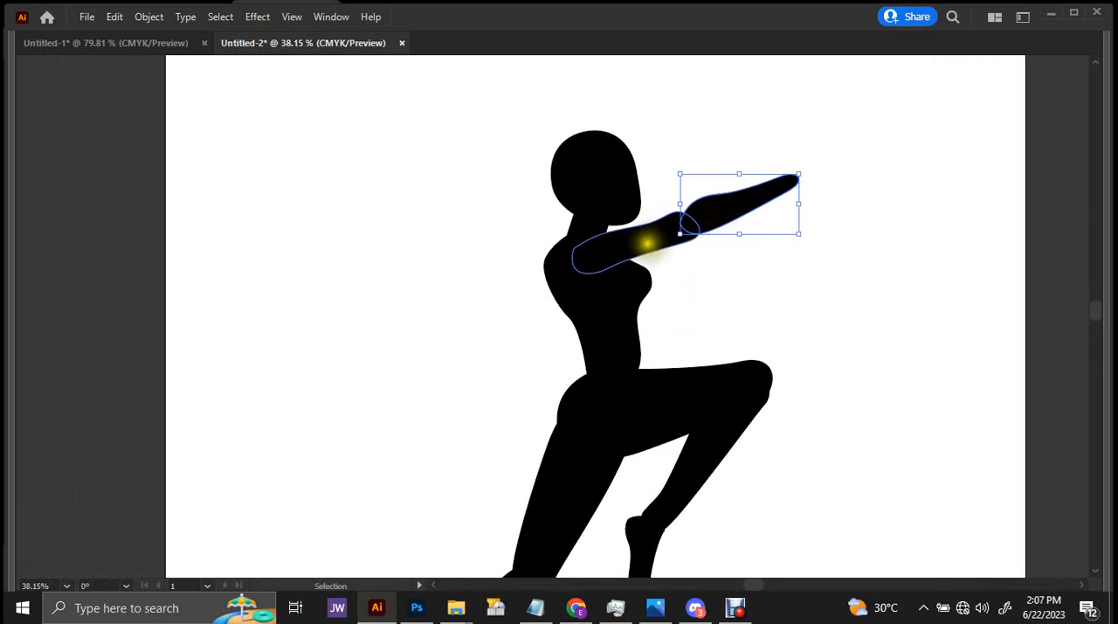
left_click(767, 239)
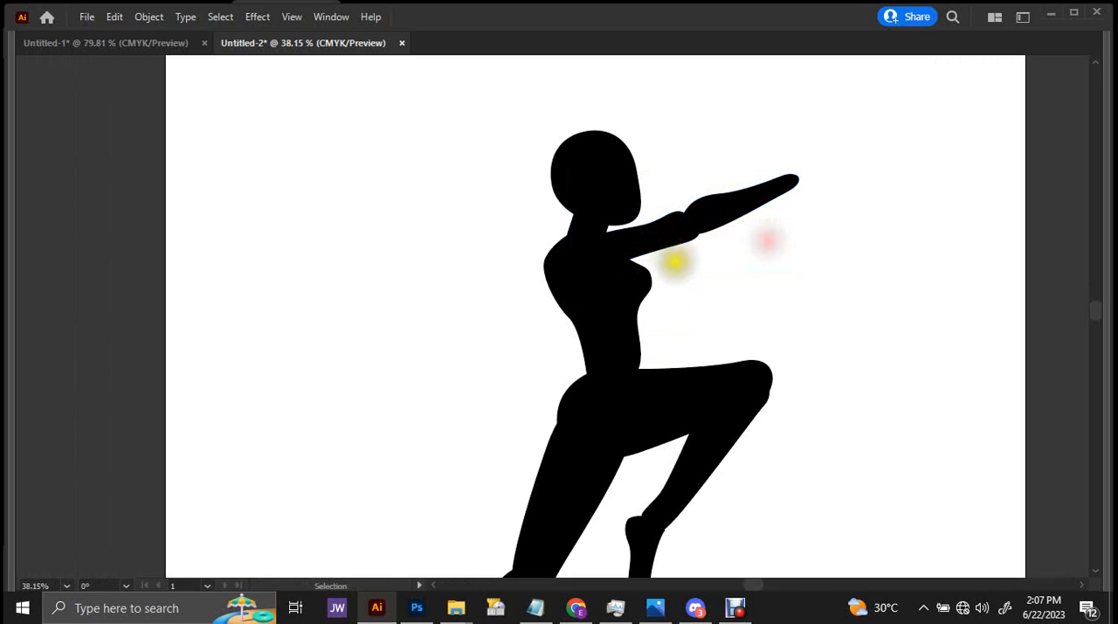
Duplicate the front upper arm, rotate the copy to slope down and backward, and attach it at the rear shoulder.
left_click_drag(666, 234, 620, 301)
left_click_drag(553, 291, 554, 292)
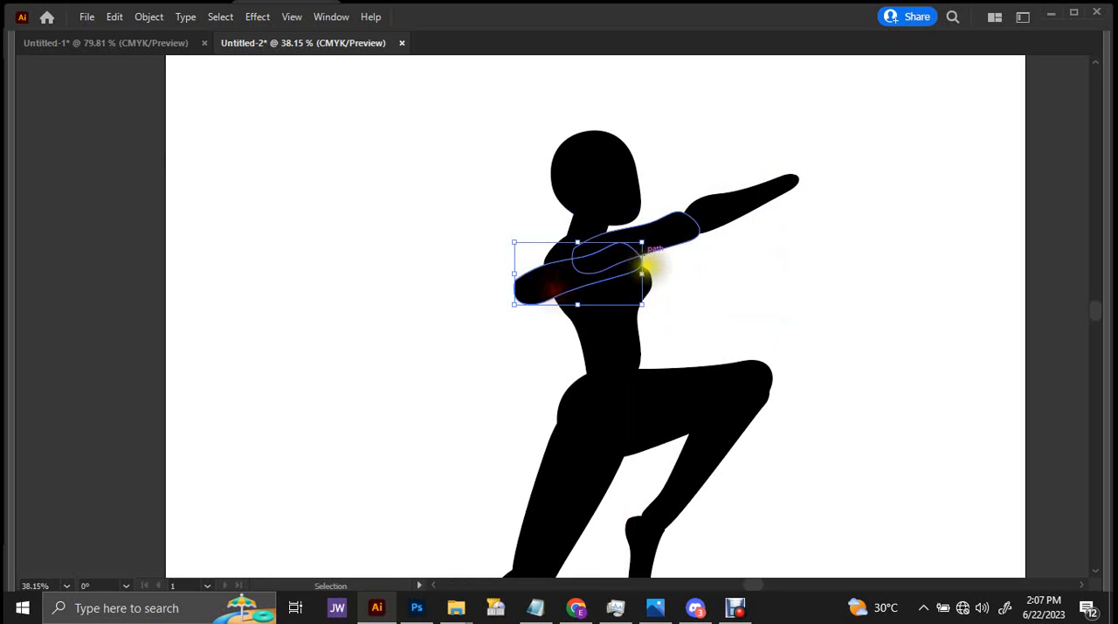
left_click_drag(653, 306, 465, 288)
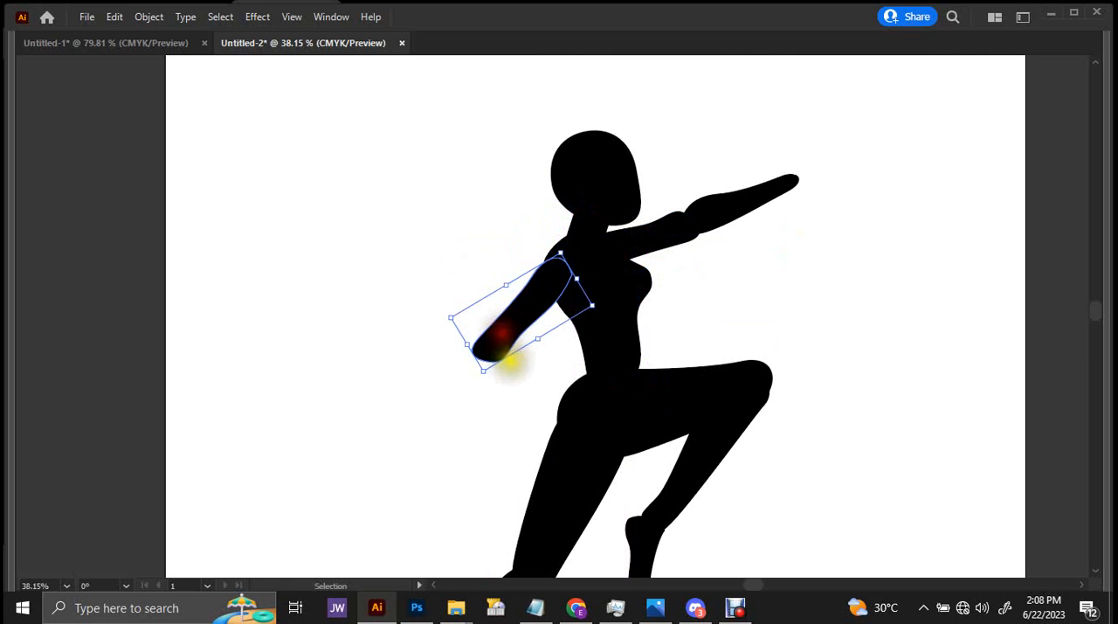
left_click_drag(486, 375, 477, 374)
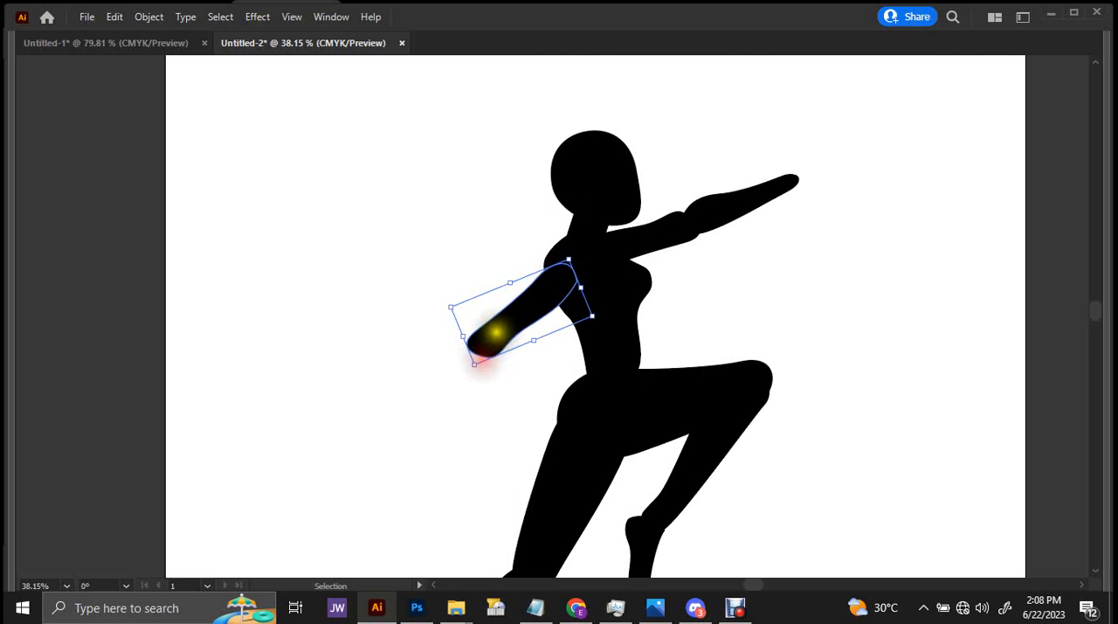
left_click_drag(502, 325, 500, 308)
Duplicate the forearm and fit the copy at the rear elbow, folded back toward the chest along the rear upper arm.
left_click_drag(744, 200, 537, 293)
scroll(786, 332, "down", 5)
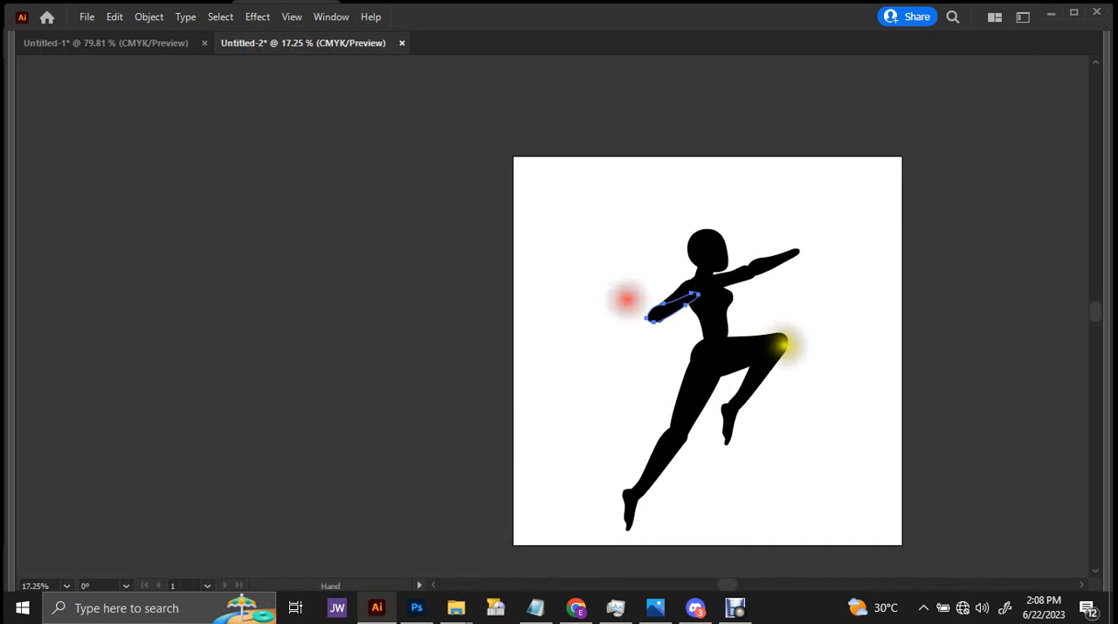
left_click_drag(778, 344, 645, 319)
scroll(637, 223, "up", 3)
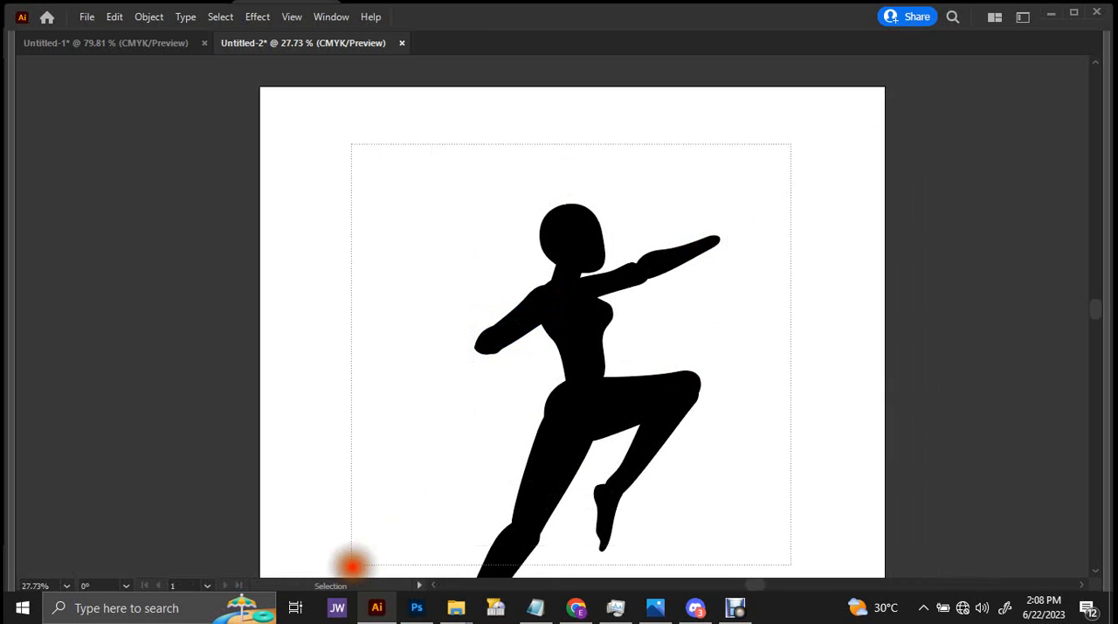
Select the whole figure and give every body shape a 2 pt medium grey stroke.
left_click_drag(419, 570, 530, 382)
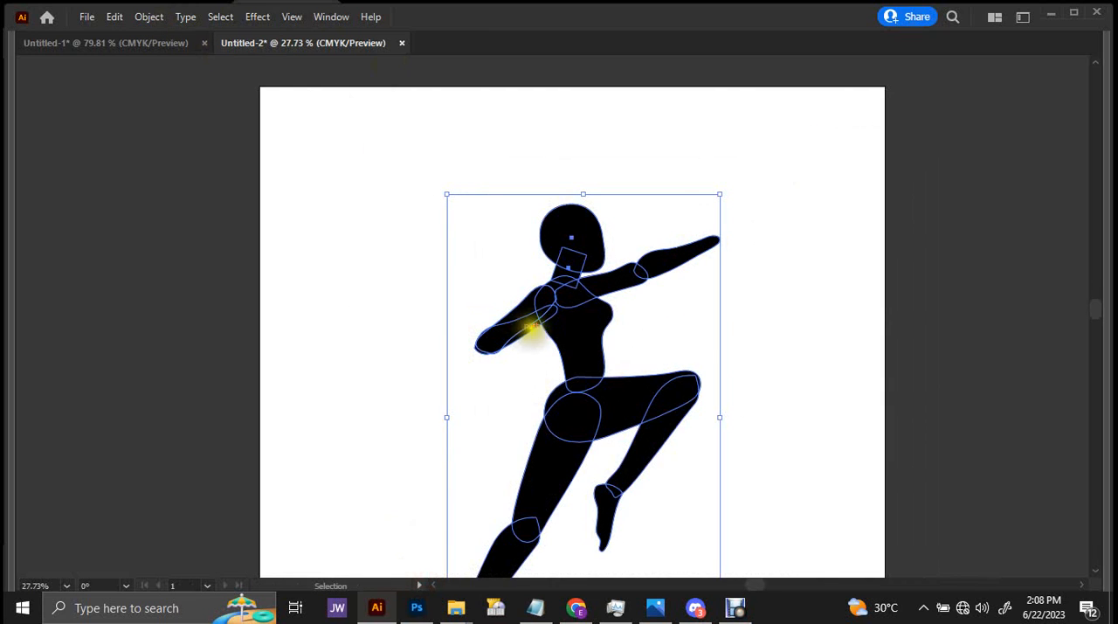
key("Tab")
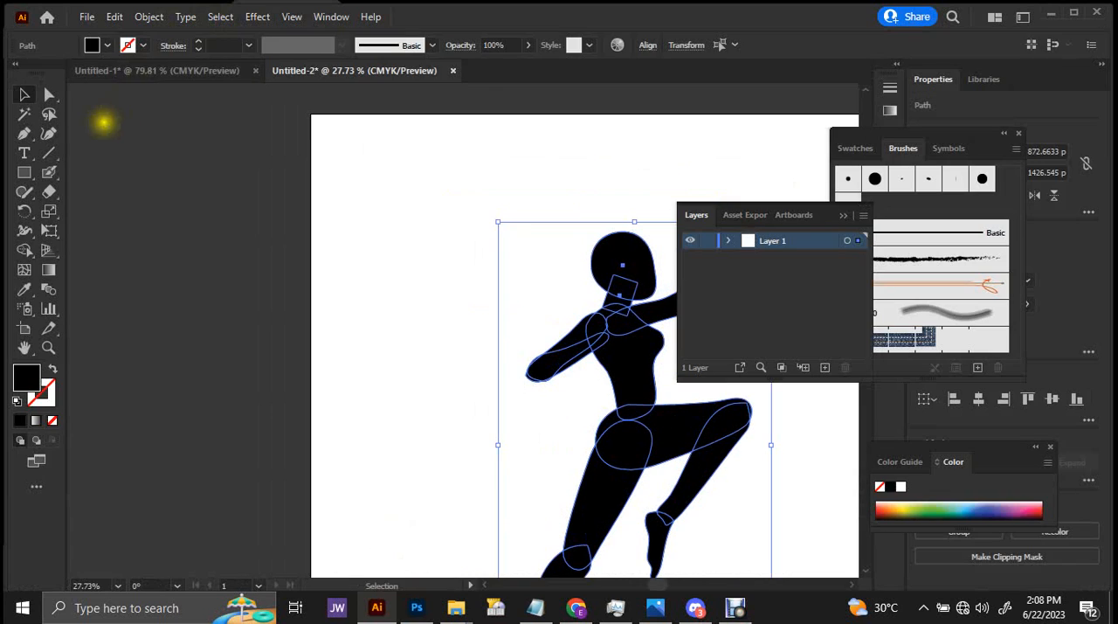
left_click(108, 47)
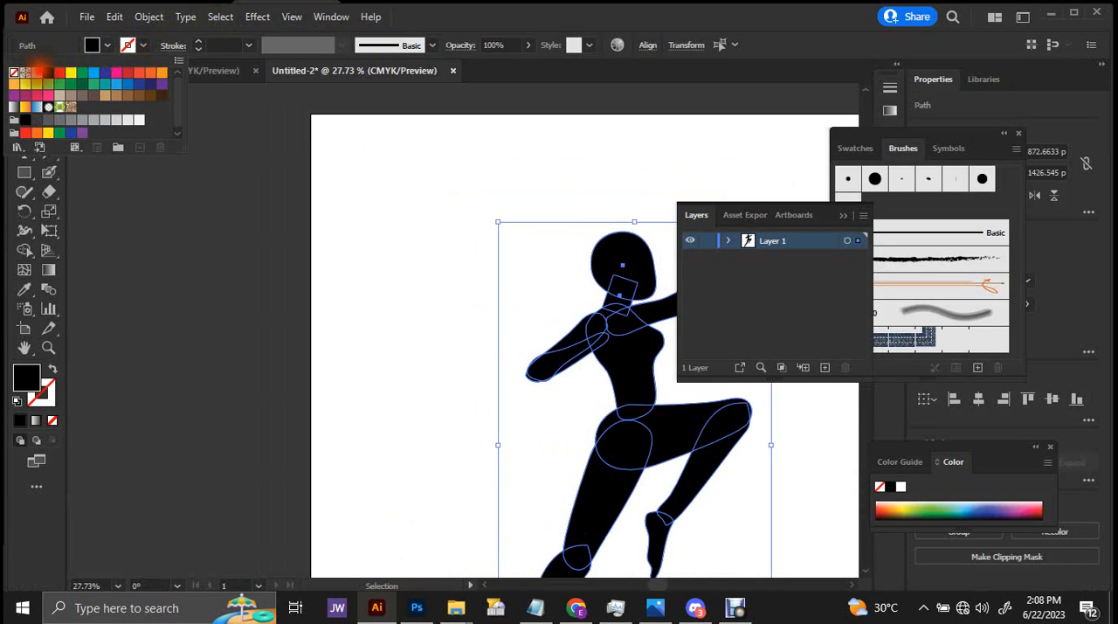
left_click(36, 72)
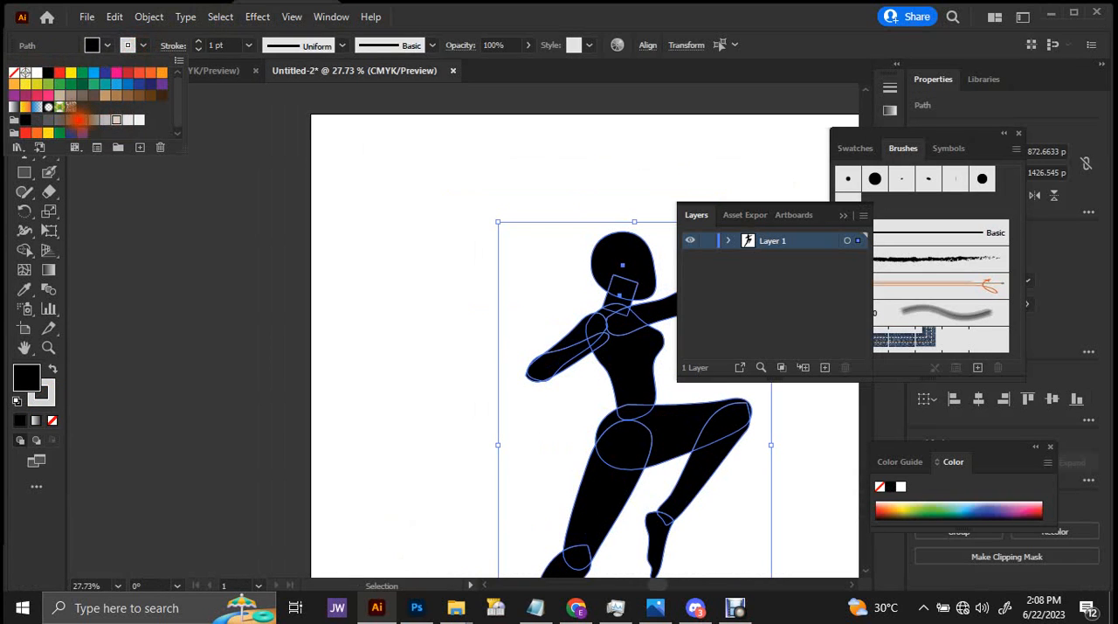
left_click(71, 119)
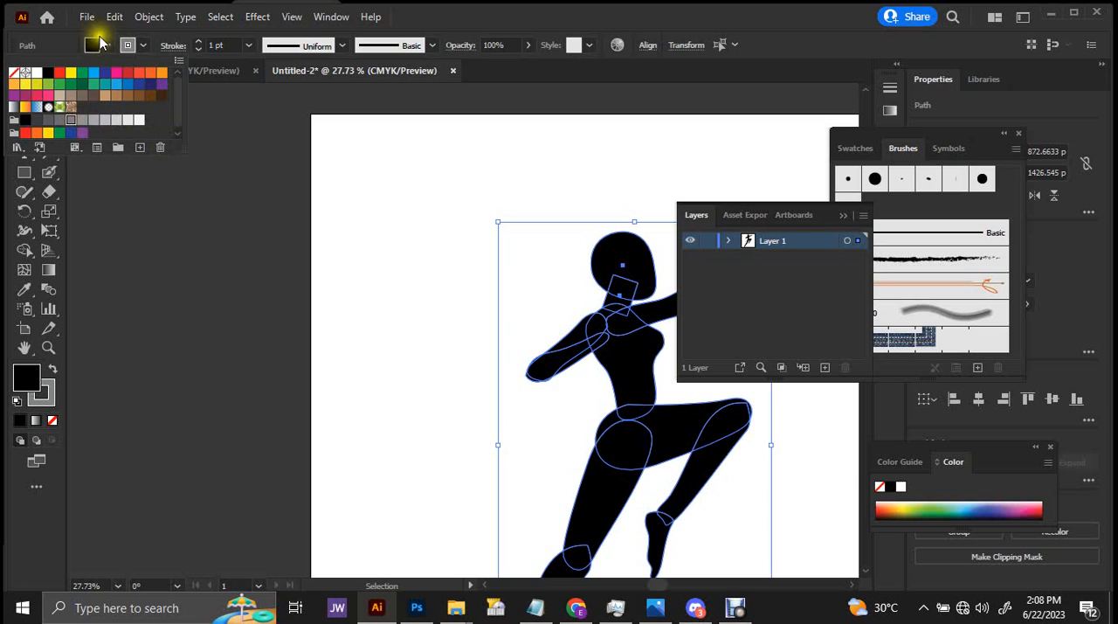
left_click(249, 44)
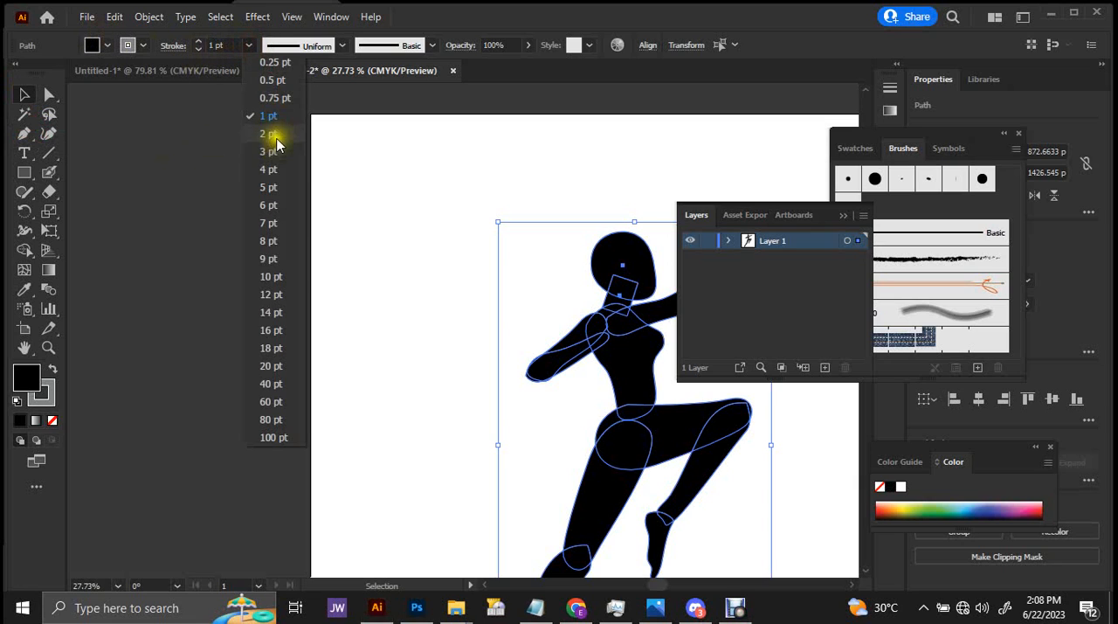
left_click(275, 136)
left_click(335, 247)
key("Tab")
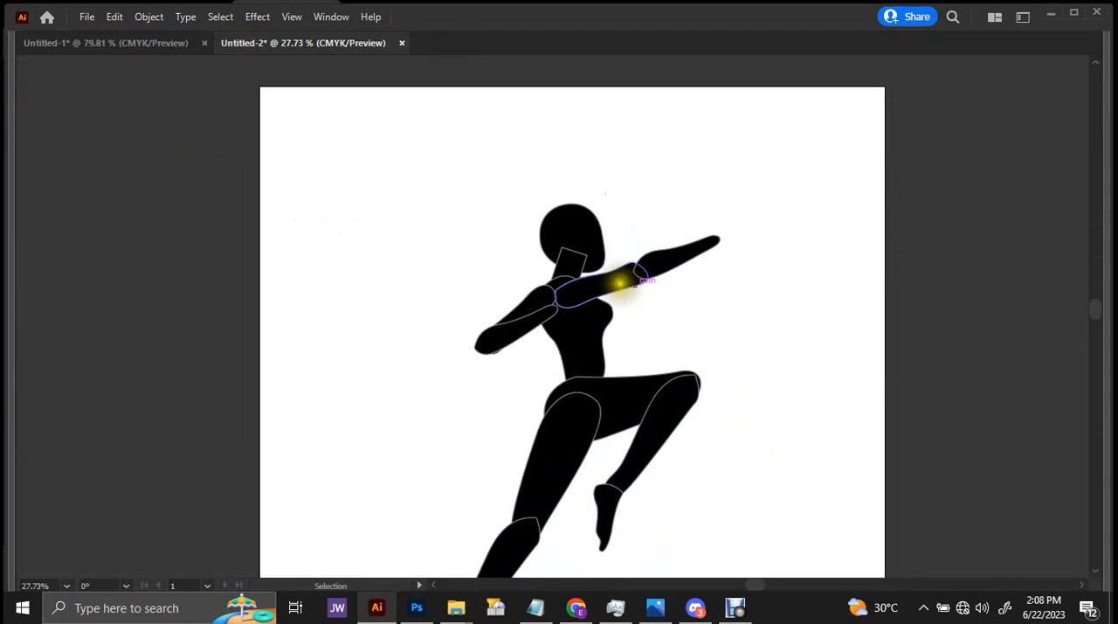
Bring the head in front of the neck, and send the forward arm's upper arm and forearm behind the torso.
scroll(619, 282, "up", 3)
key("ctrl")
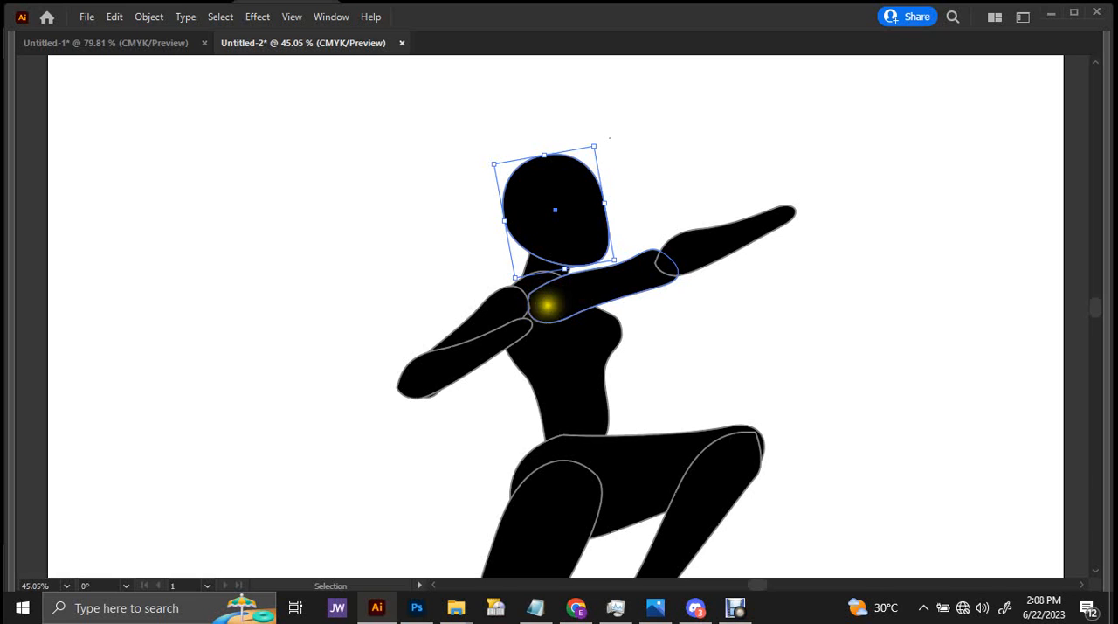
left_click(570, 297)
left_click(708, 231, "shift")
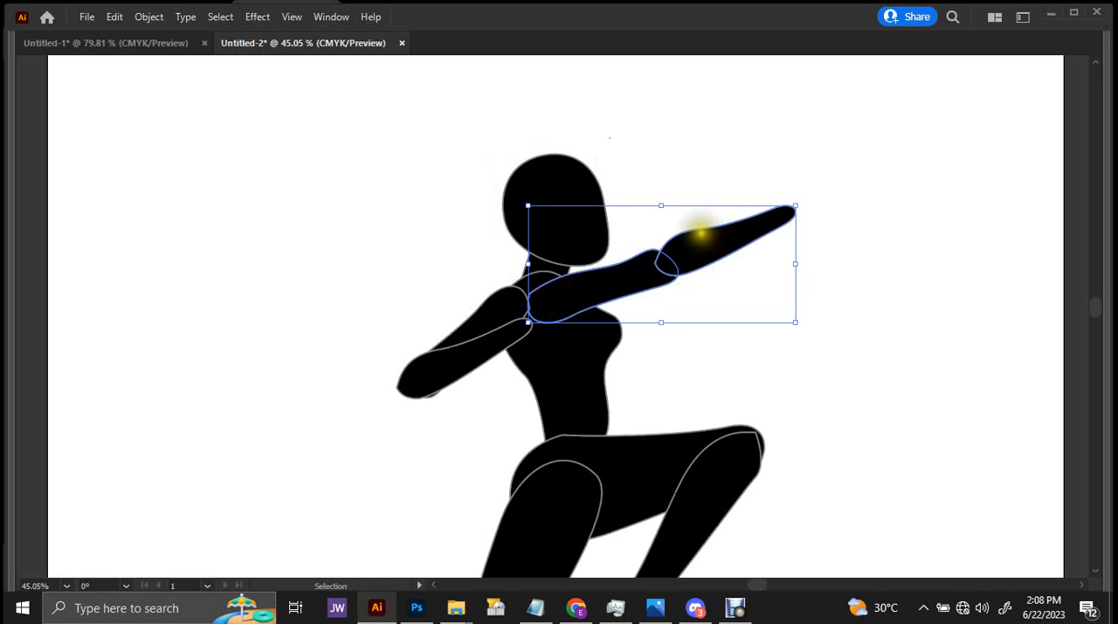
key("ctrl")
left_click(848, 305)
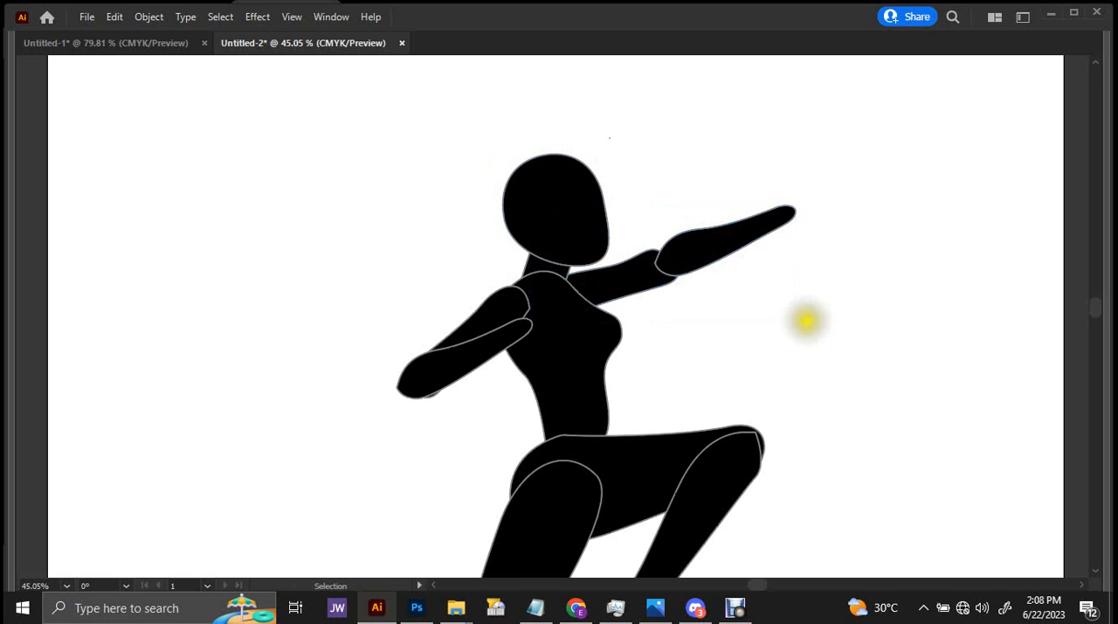
Send the rear leg's thigh and lower leg behind the hip and raised thigh.
scroll(805, 321, "down", 5)
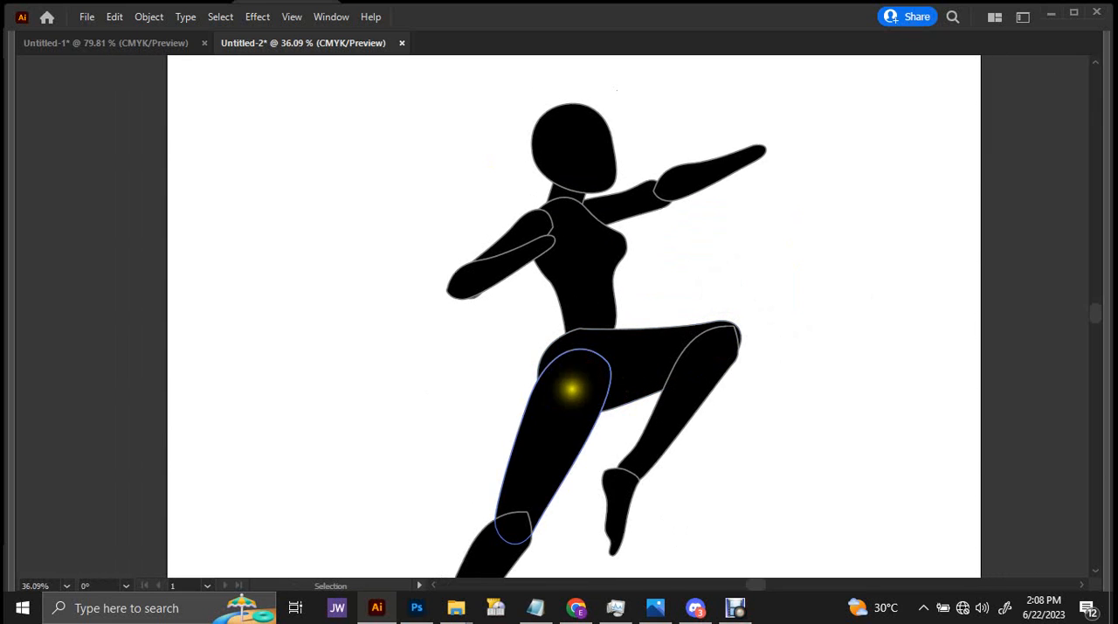
left_click(516, 455)
left_click(476, 564, "shift")
key("ctrl")
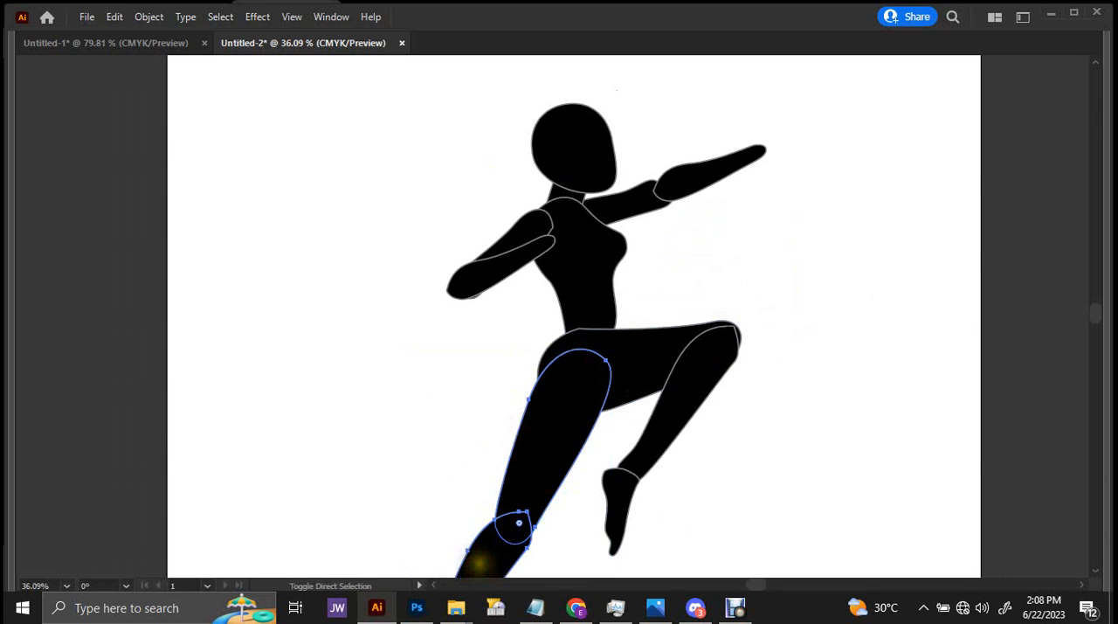
left_click(868, 386)
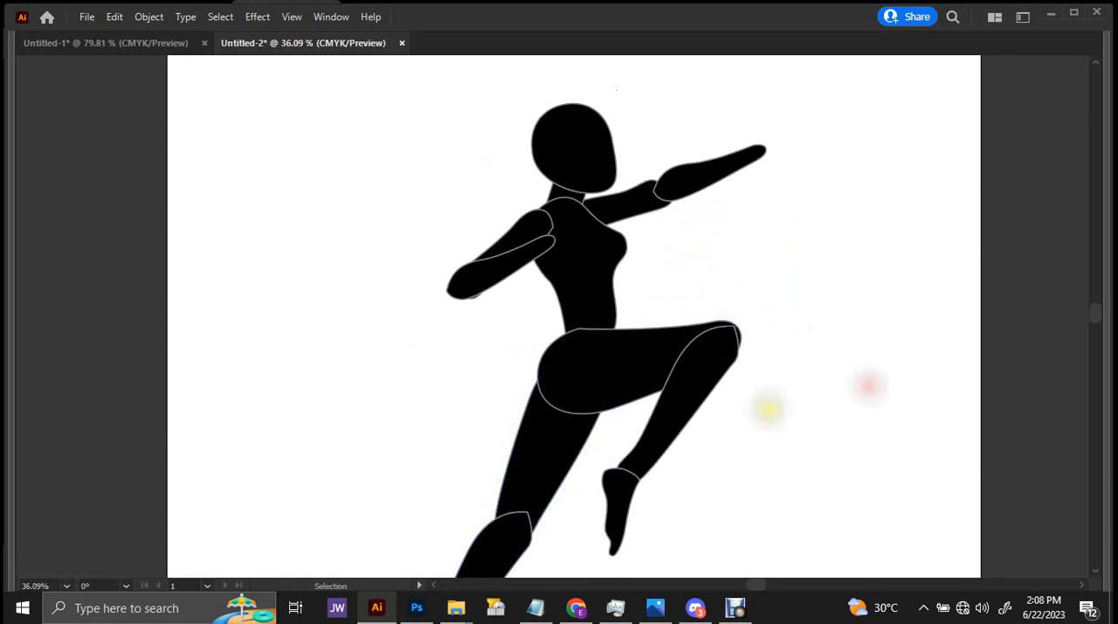
Select the body shapes except the rear foot and fill them with pink at C 0, M 58.04, Y 0, K 0.
key("ctrl+space")
left_click_drag(801, 295, 631, 279)
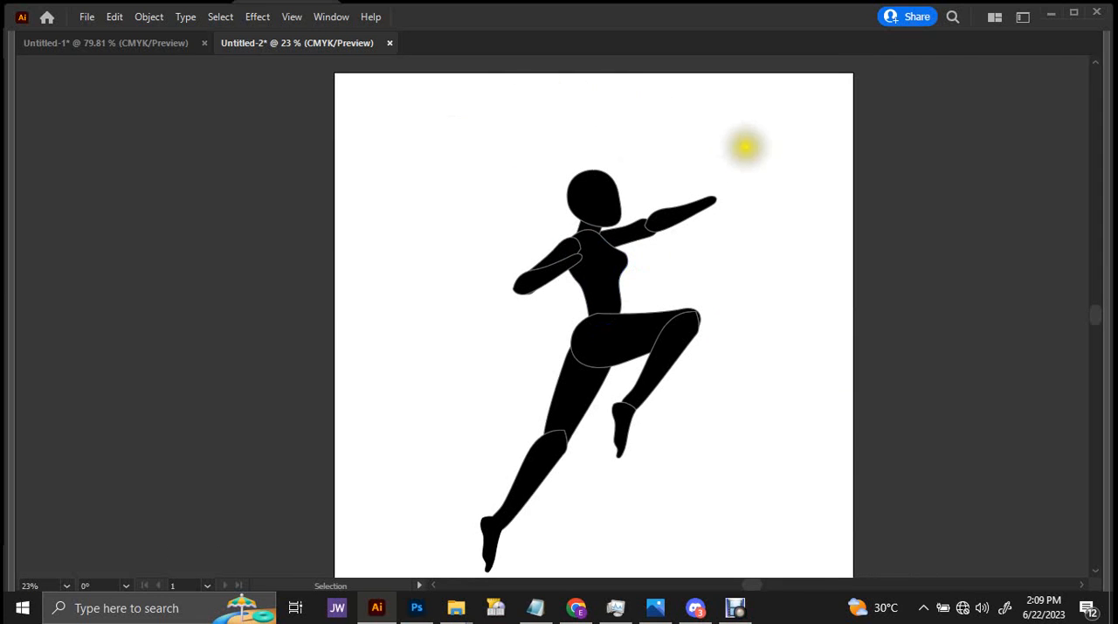
left_click_drag(778, 131, 434, 500)
key("F7")
key("Tab")
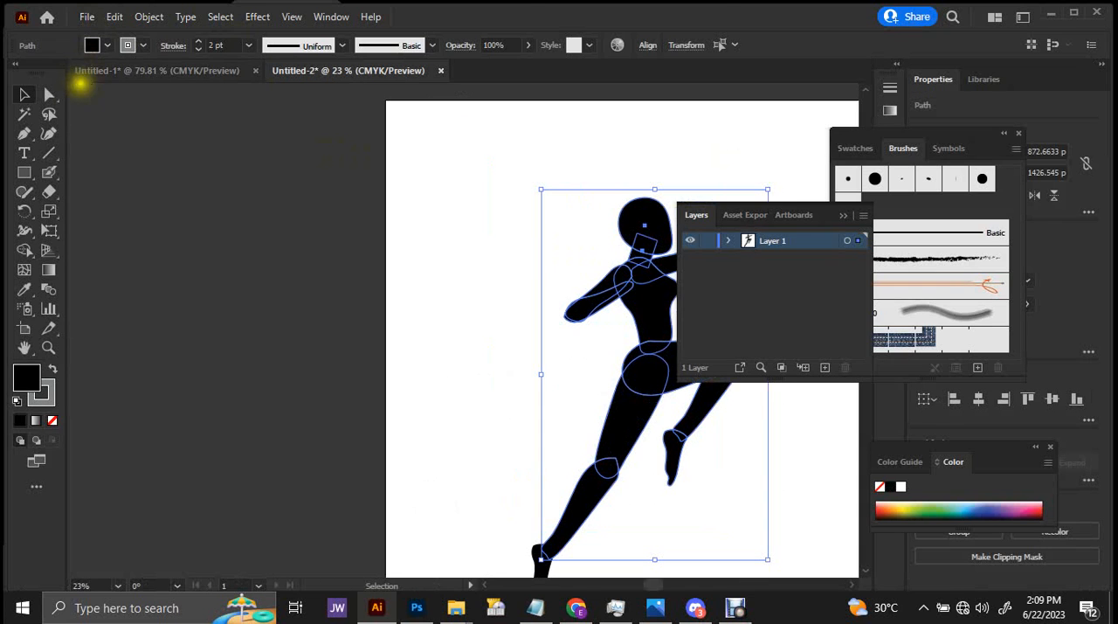
double_click(27, 380)
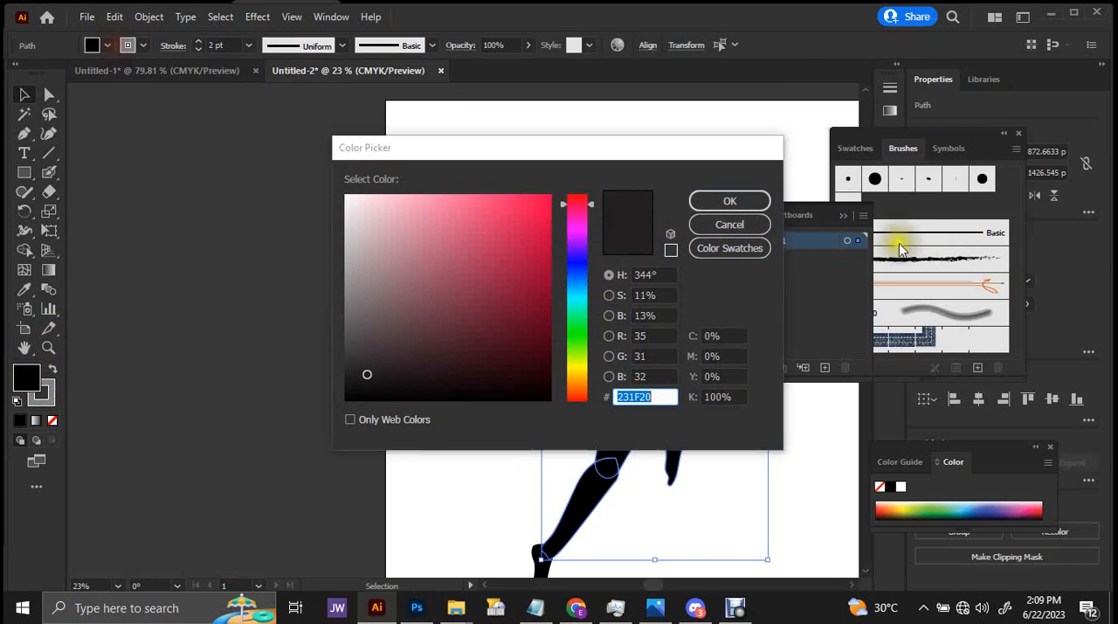
left_click(750, 227)
left_click(112, 46)
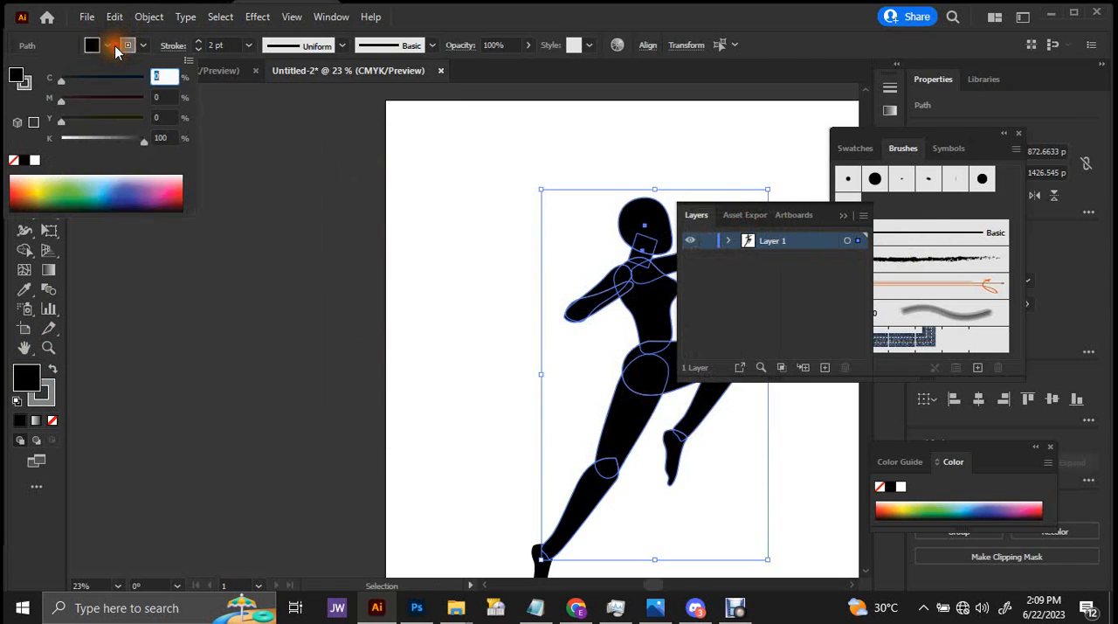
left_click(169, 181)
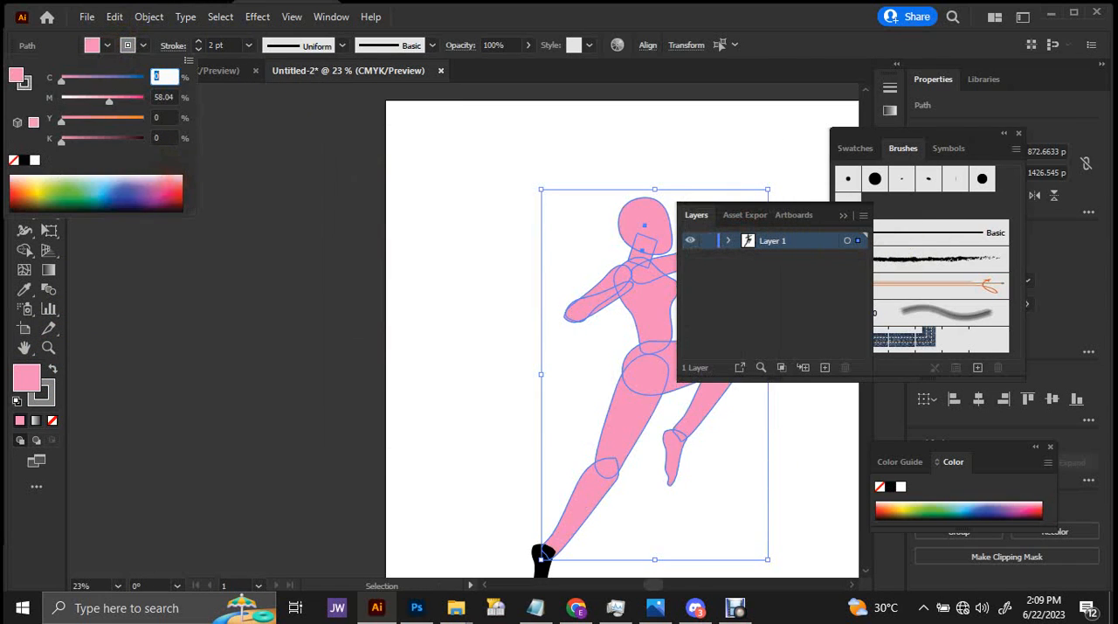
Try lighter pink and orange fills on the selected shapes, settling on pale pink at C 0, M 25.88, Y 8.63, K 0.
left_click(156, 177)
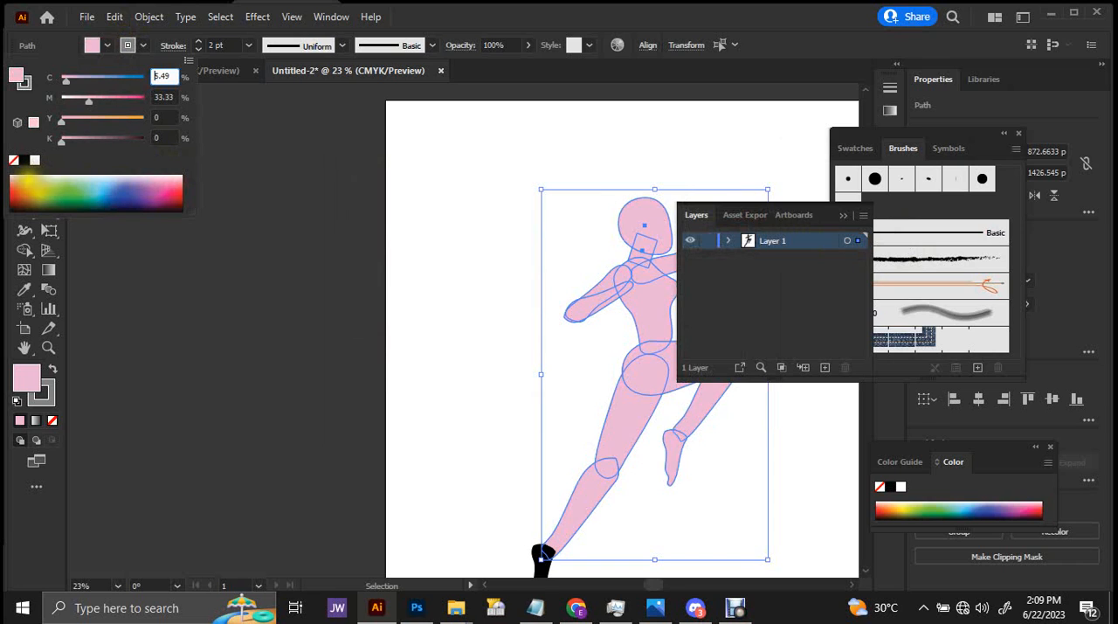
left_click(31, 180)
left_click(24, 182)
left_click(21, 183)
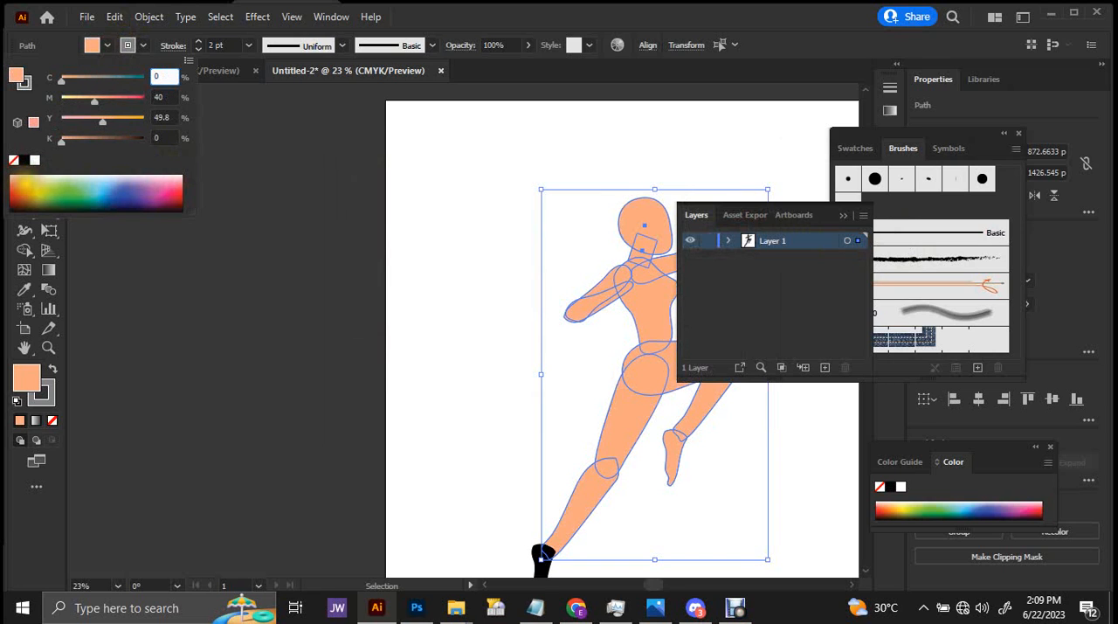
left_click(180, 187)
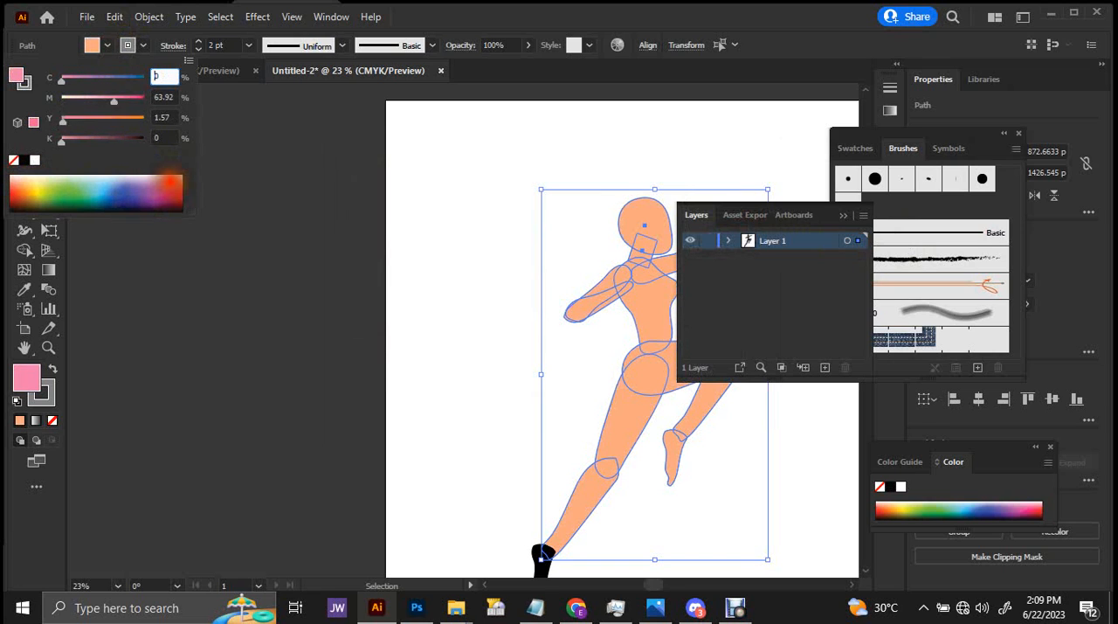
left_click(181, 180)
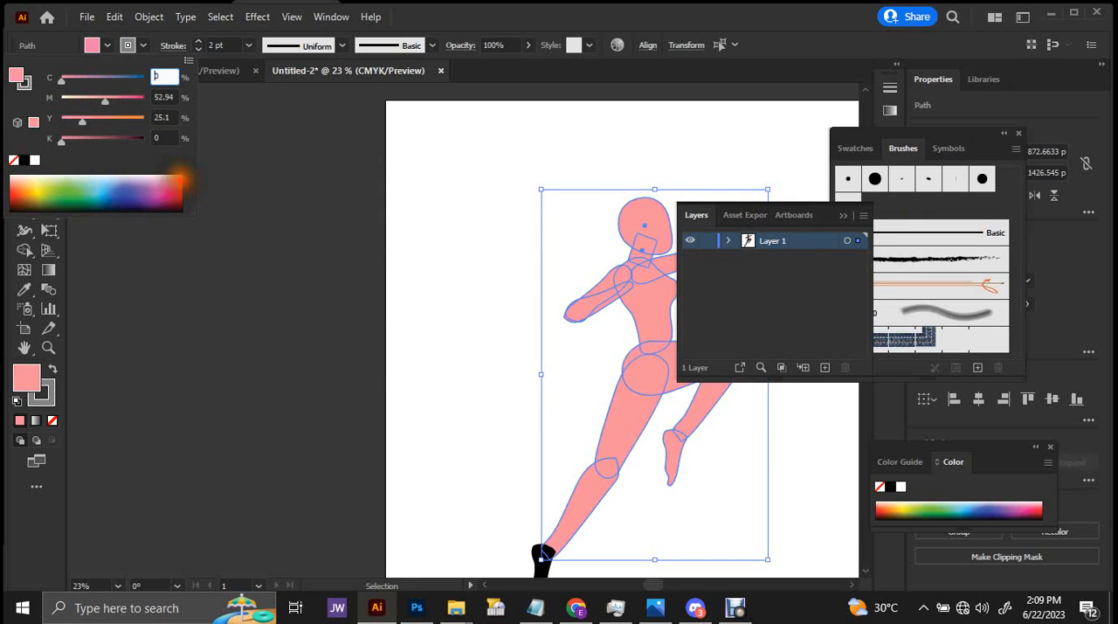
left_click(179, 178)
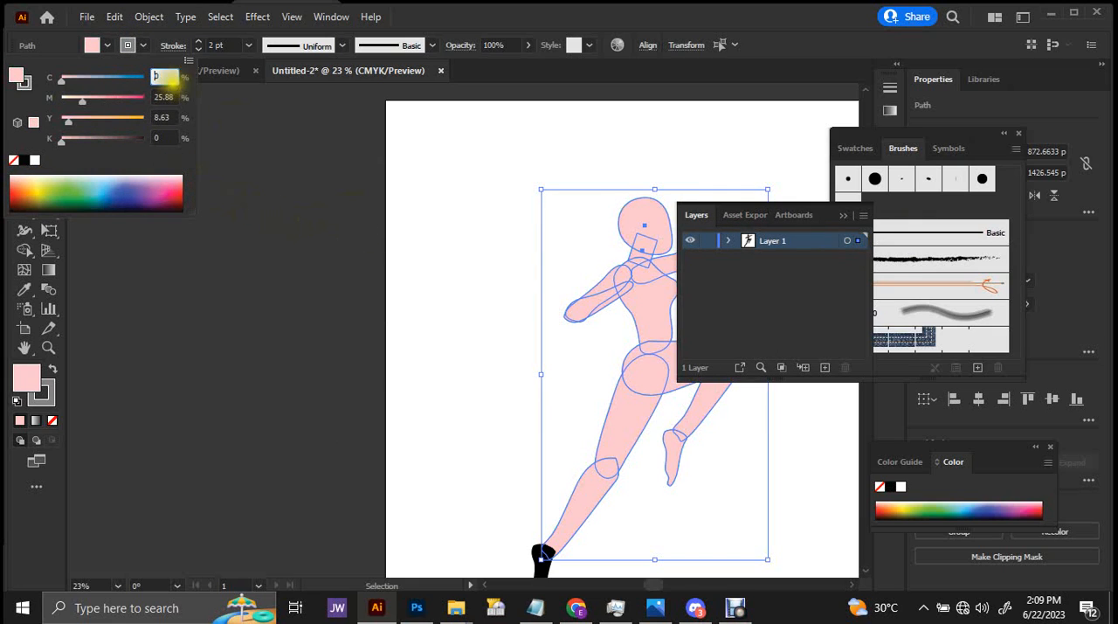
Change the selected body shapes' outlines to a darker gray swatch and deselect them.
left_click(143, 45)
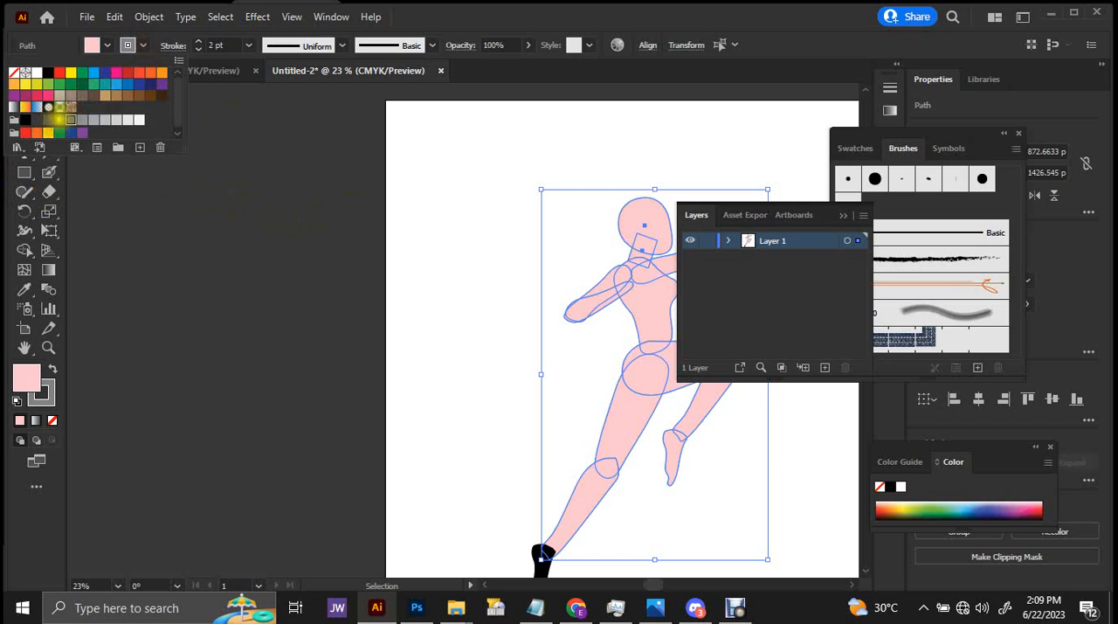
left_click(419, 212)
left_click(418, 212)
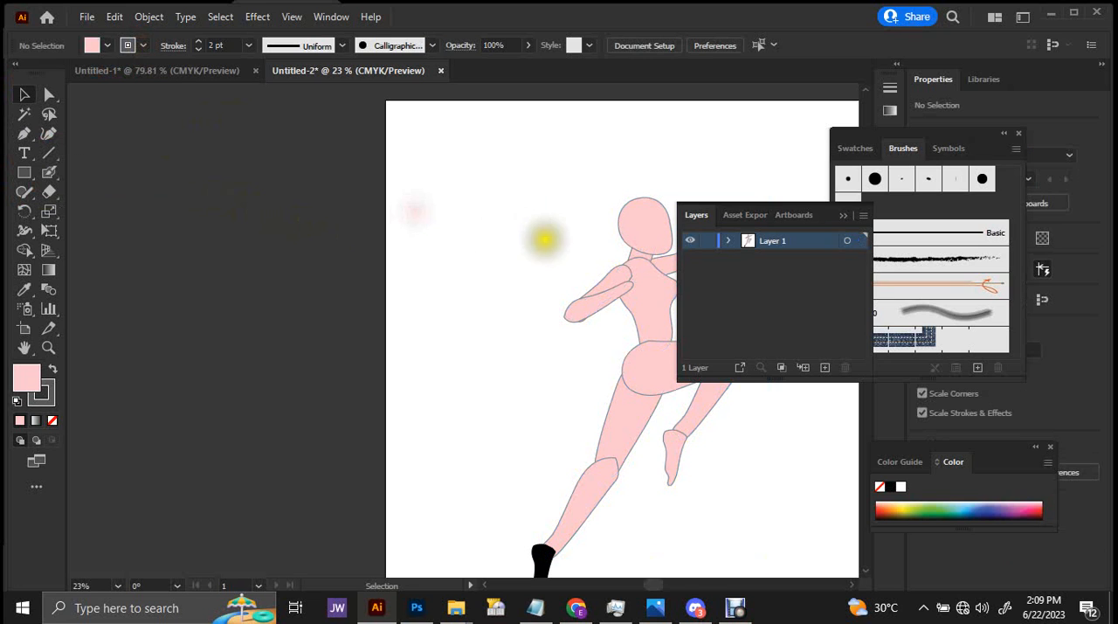
Fill the black rear foot with the pale pink and gray outline sampled from the rear leg.
left_click_drag(544, 240, 257, 188)
left_click_drag(358, 155, 216, 165)
left_click(349, 476)
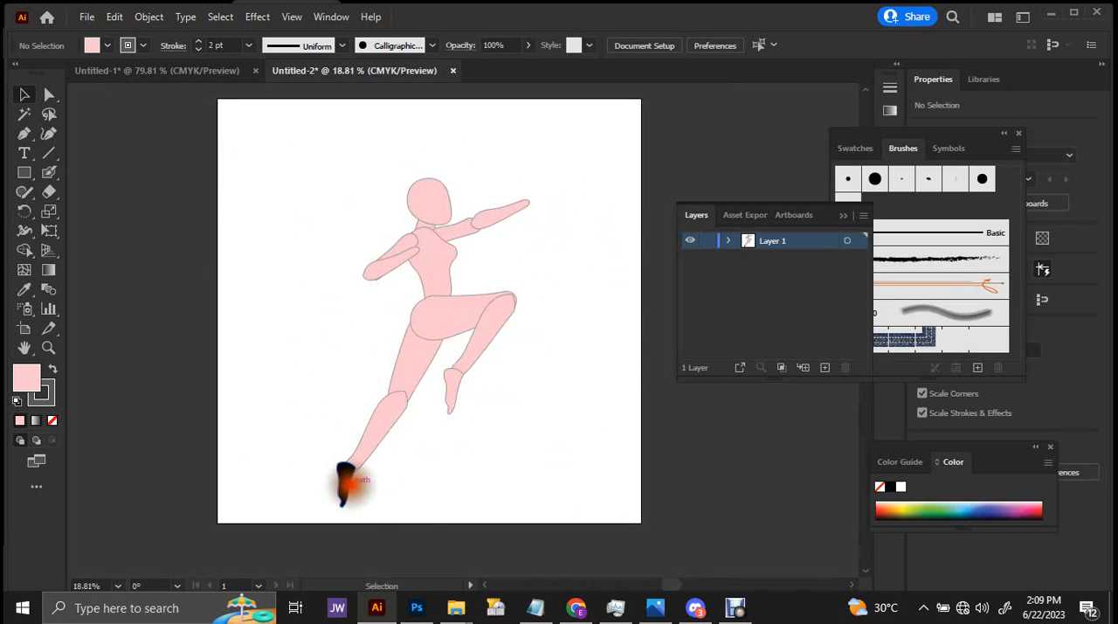
key("i")
left_click(407, 380)
key("v")
left_click(348, 326)
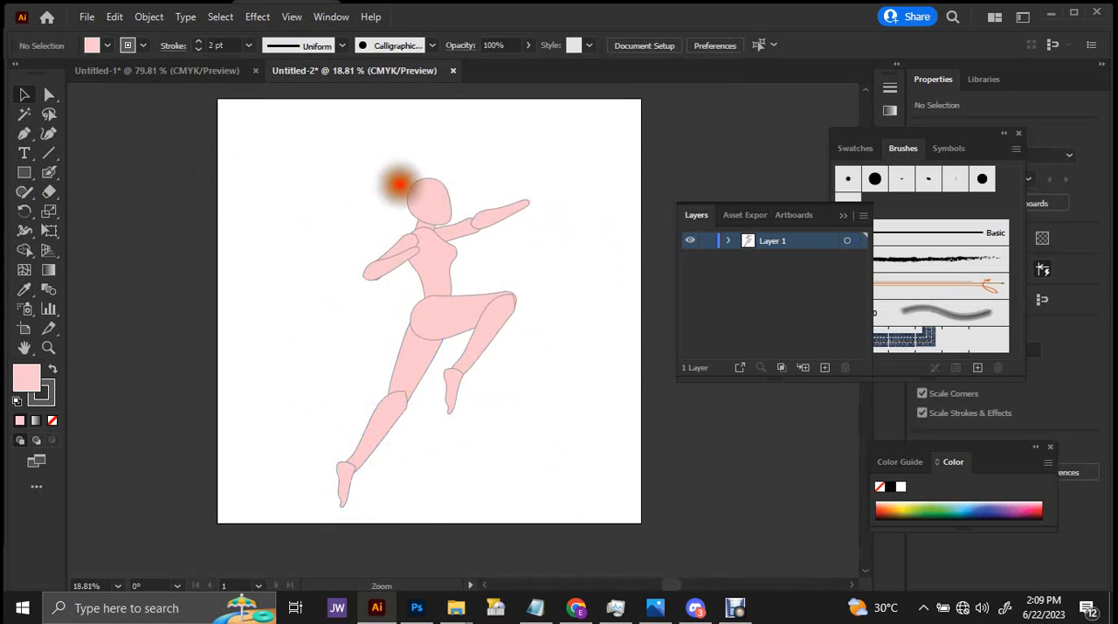
Raise the anchor on the underside of the head to about X 1065 px, Y 572 px.
left_click_drag(400, 184, 657, 242)
left_click_drag(519, 296, 610, 265)
left_click_drag(492, 224, 566, 407)
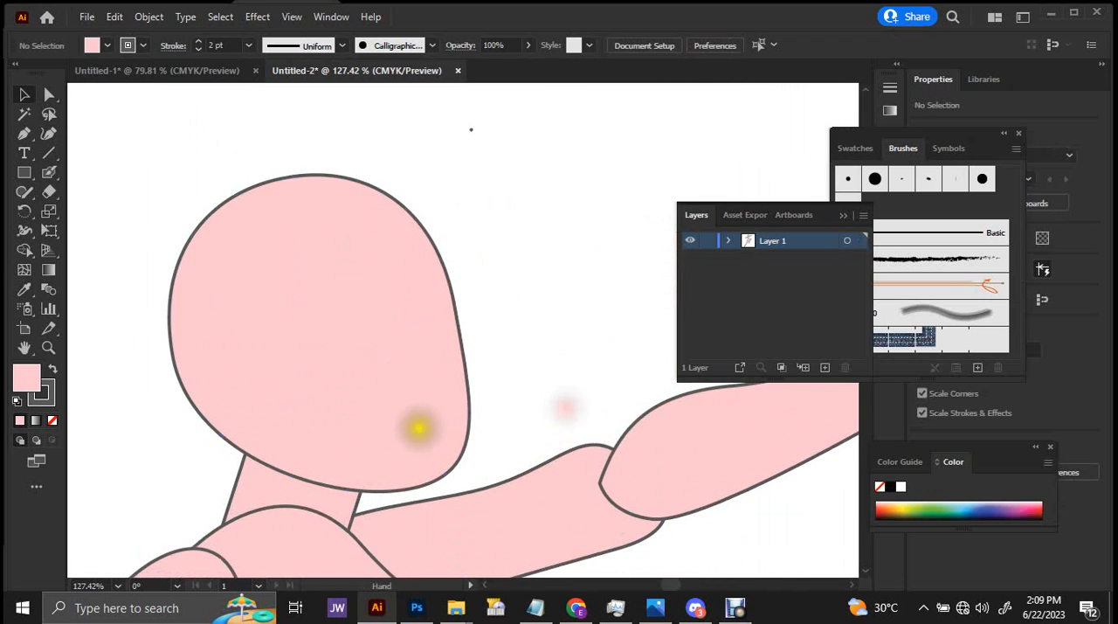
left_click_drag(394, 416, 392, 399)
left_click_drag(520, 342, 524, 312)
left_click_drag(410, 300, 439, 298)
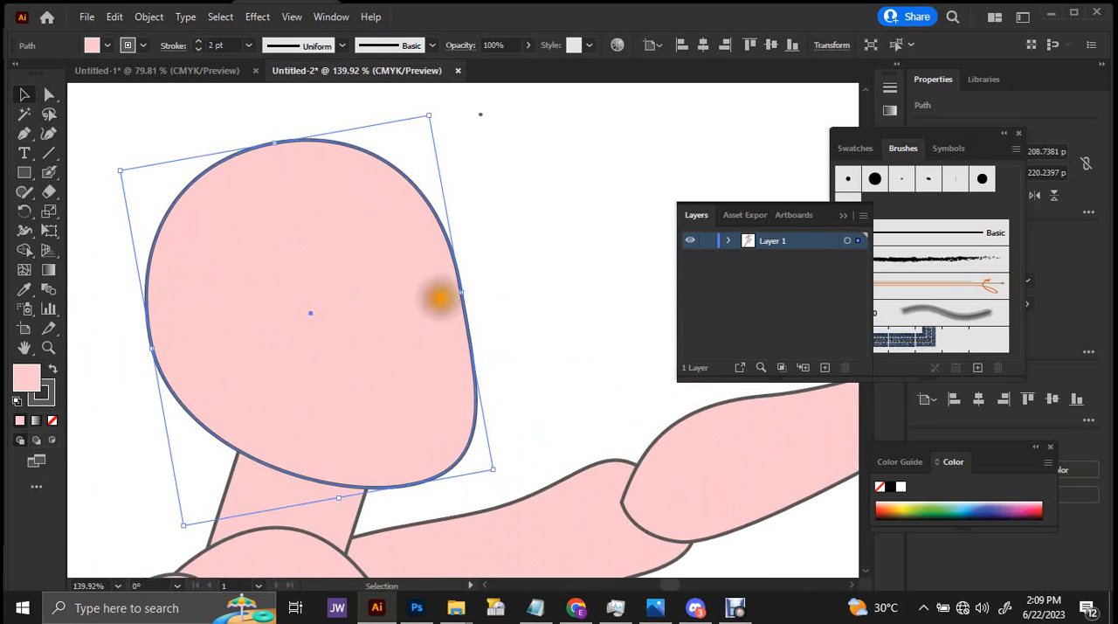
key("p")
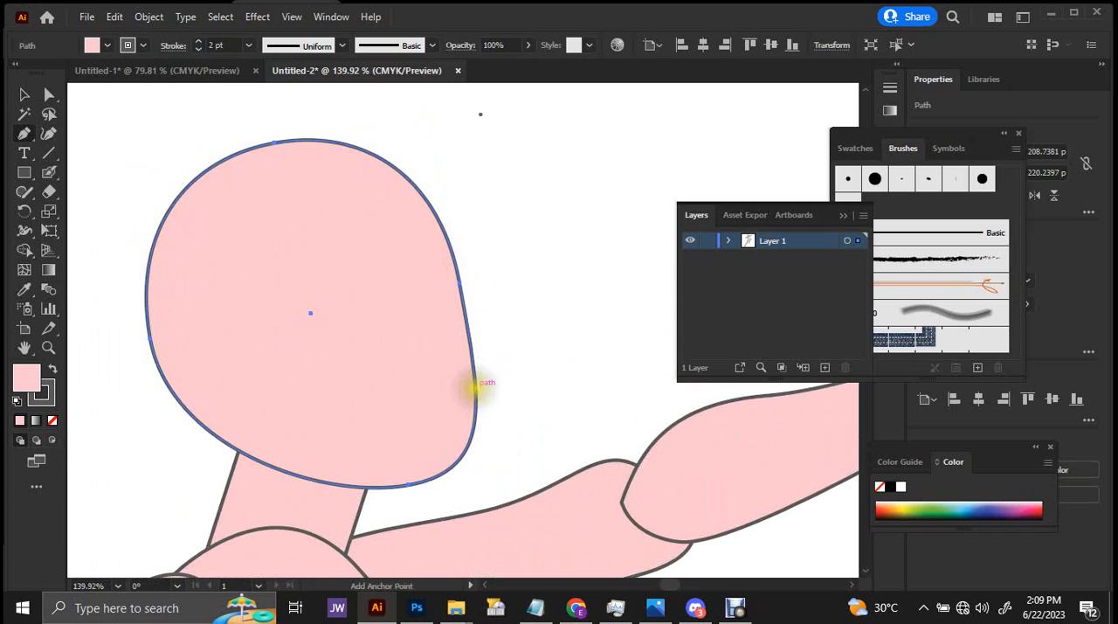
key("a")
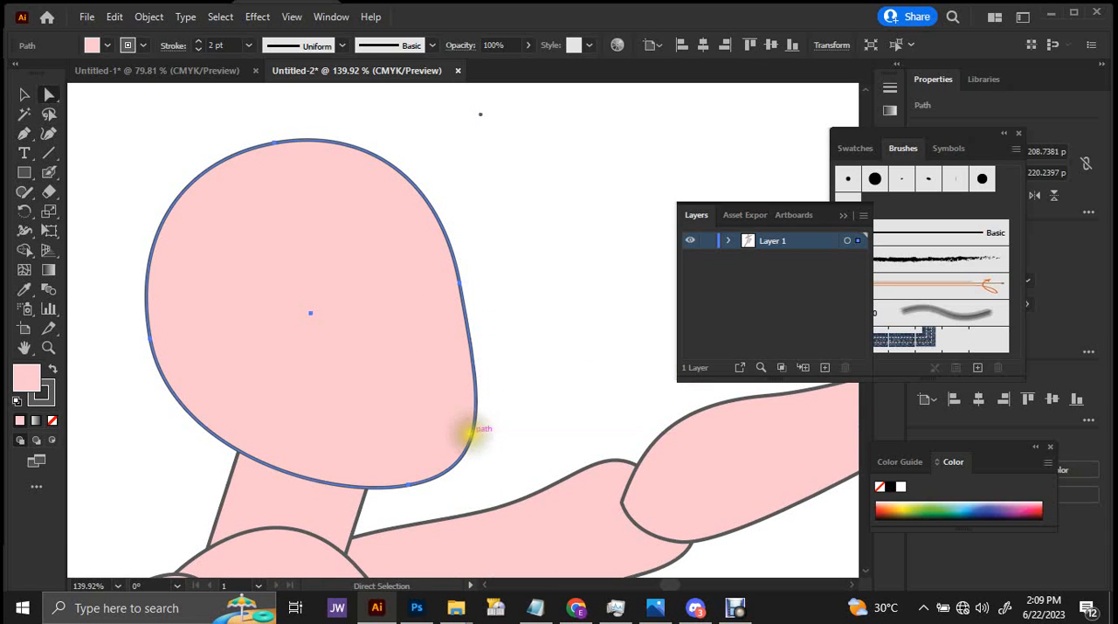
left_click(410, 482)
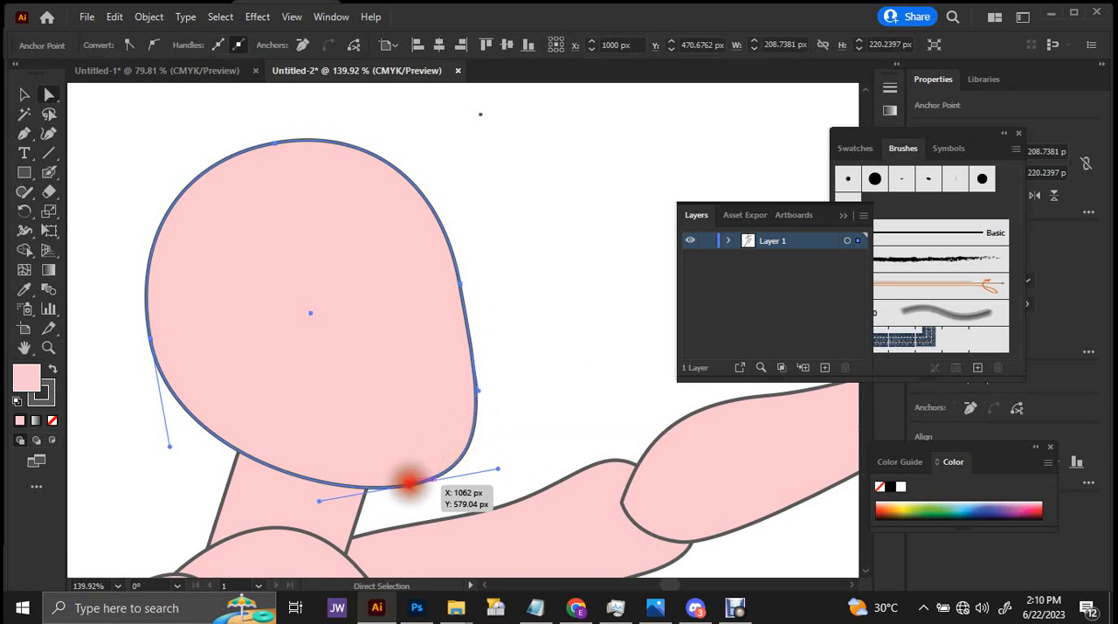
mouse_move(410, 481)
left_mouse_down()
mouse_move(429, 467)
mouse_move(407, 464)
mouse_move(415, 471)
left_mouse_up()
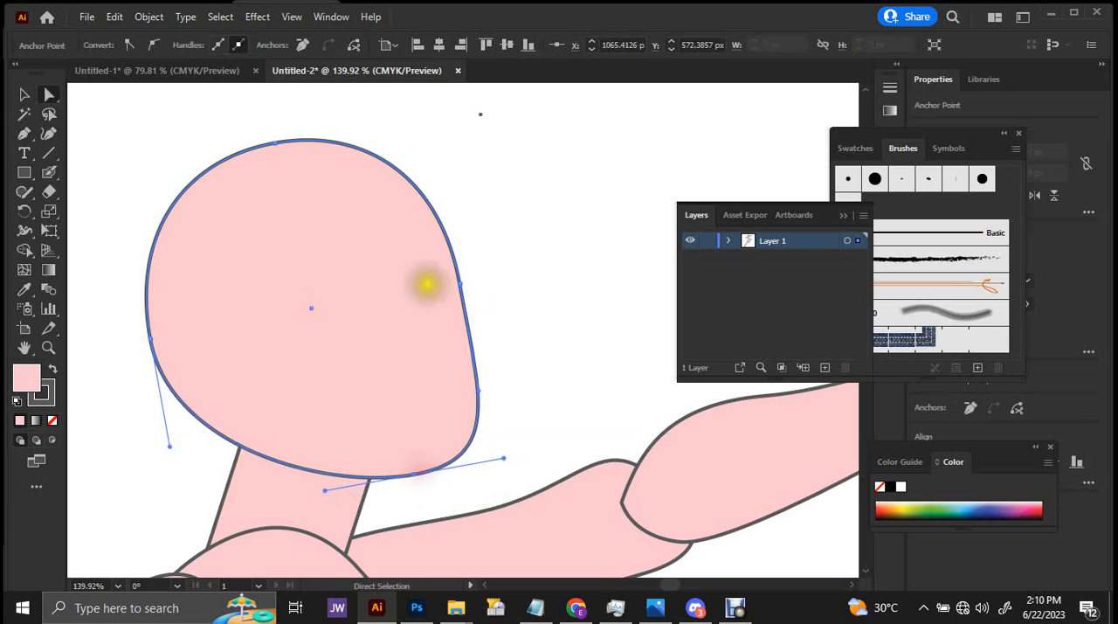
Lower the head's crown anchor to about X 970 px, Y 369 px and tilt its front handle upward to reshape the skull.
scroll(433, 281, "up", 1)
left_click_drag(454, 277, 466, 323)
left_click(468, 329)
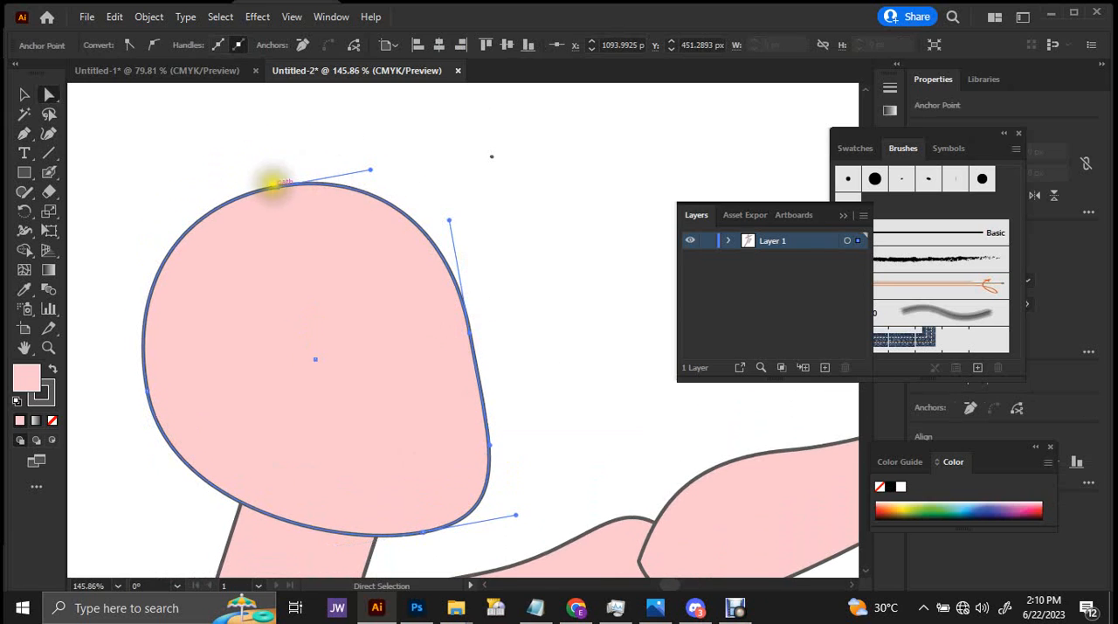
mouse_move(272, 182)
left_mouse_down()
mouse_move(259, 187)
mouse_move(266, 197)
left_mouse_up()
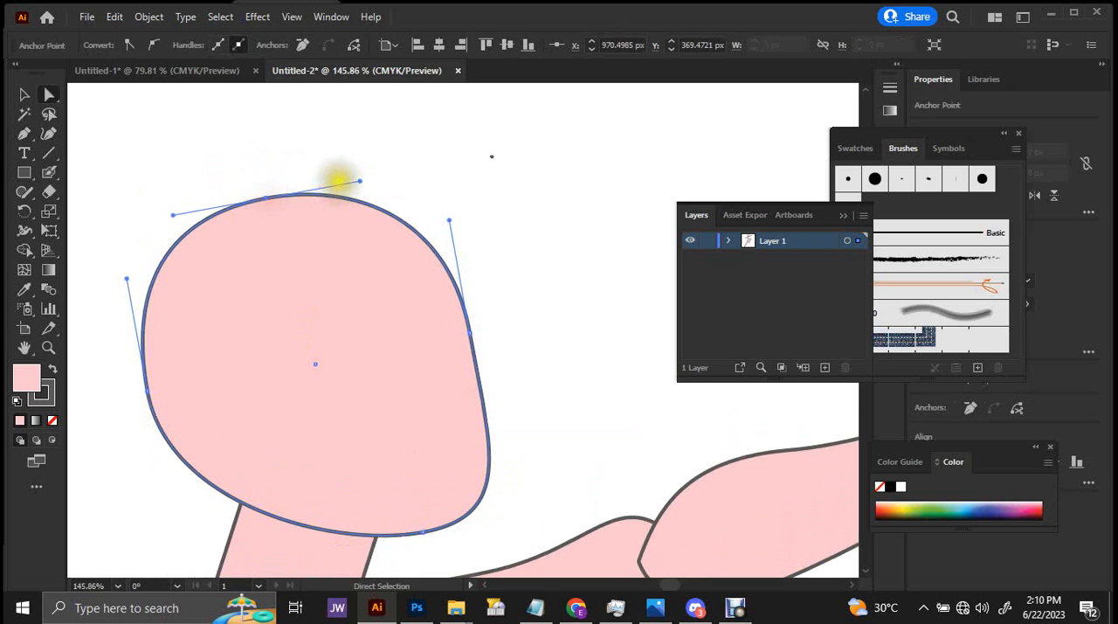
mouse_move(359, 179)
left_mouse_down()
mouse_move(357, 163)
mouse_move(342, 176)
left_mouse_up()
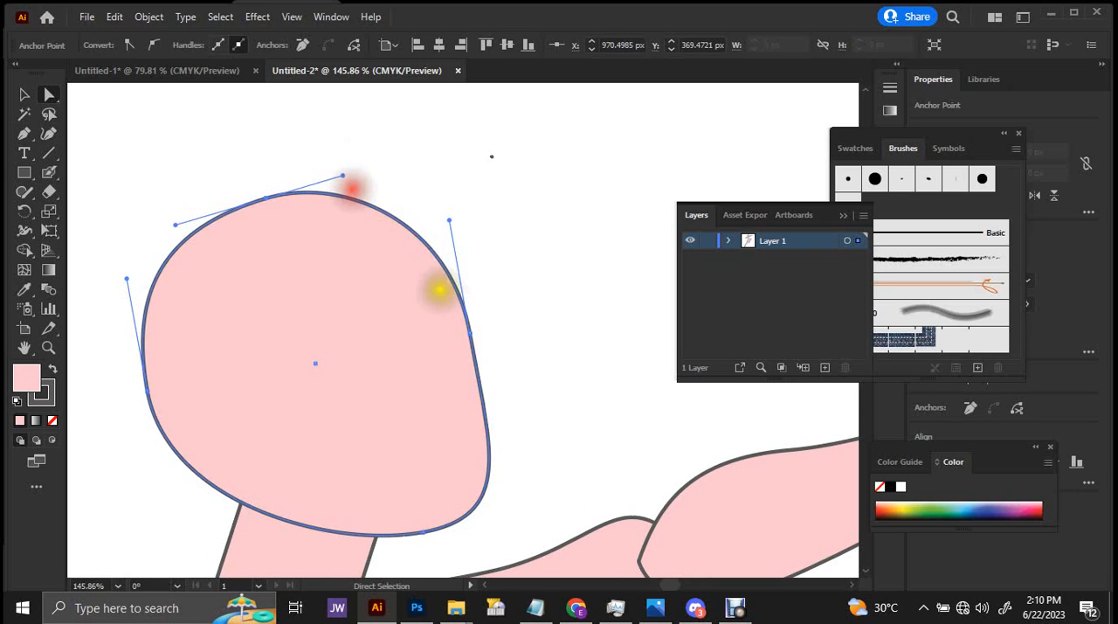
left_click_drag(467, 330, 540, 298)
key("v")
left_click(516, 288)
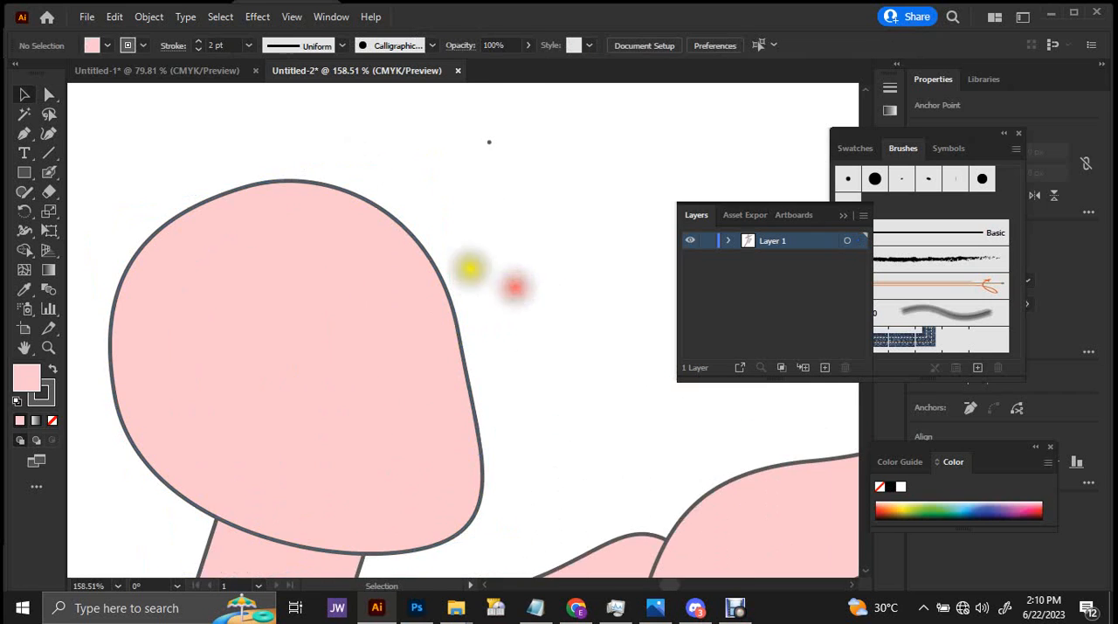
left_click_drag(471, 268, 488, 273)
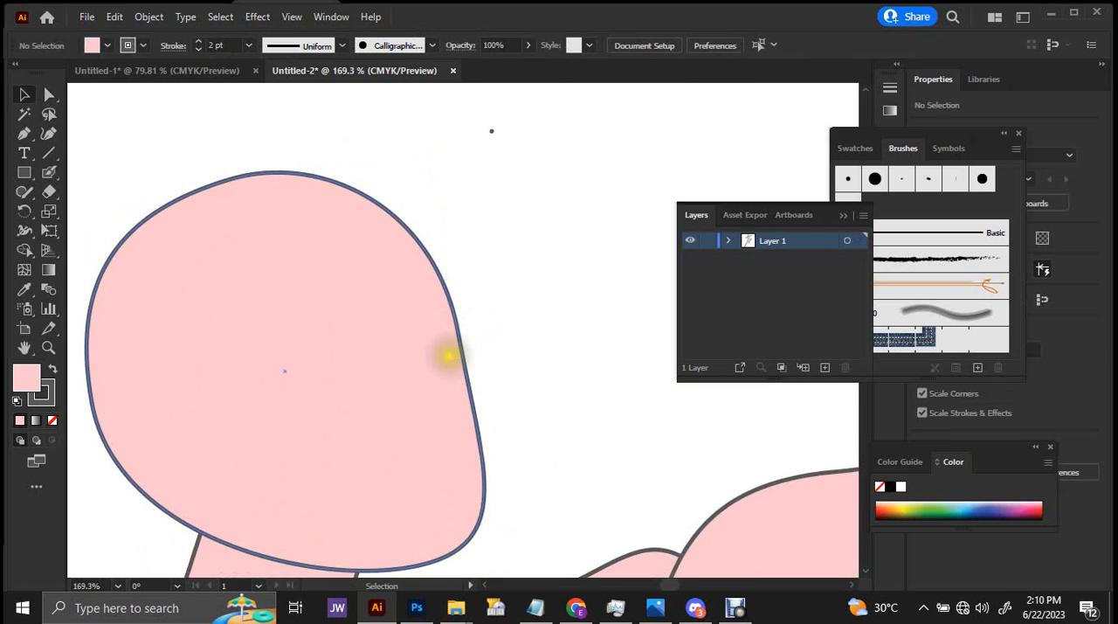
Remove the outline from the head shape.
key("p")
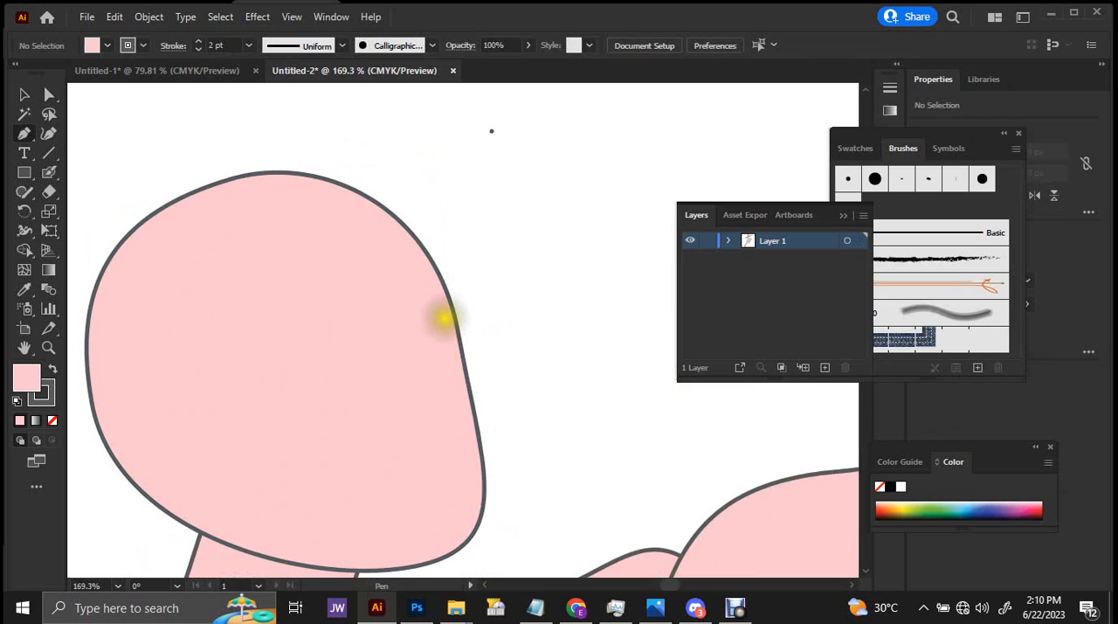
key("a")
left_click(387, 291)
left_click(127, 47)
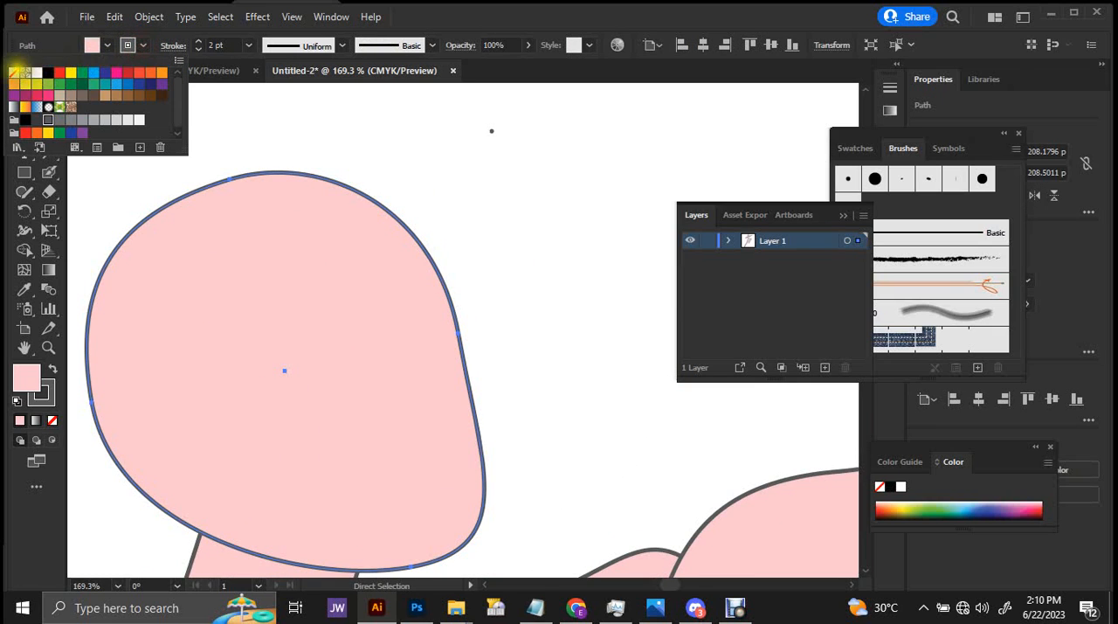
left_click(14, 72)
Draw a closed nose shape with the Pen tool on the front of the head, with a rounded tip.
key("p")
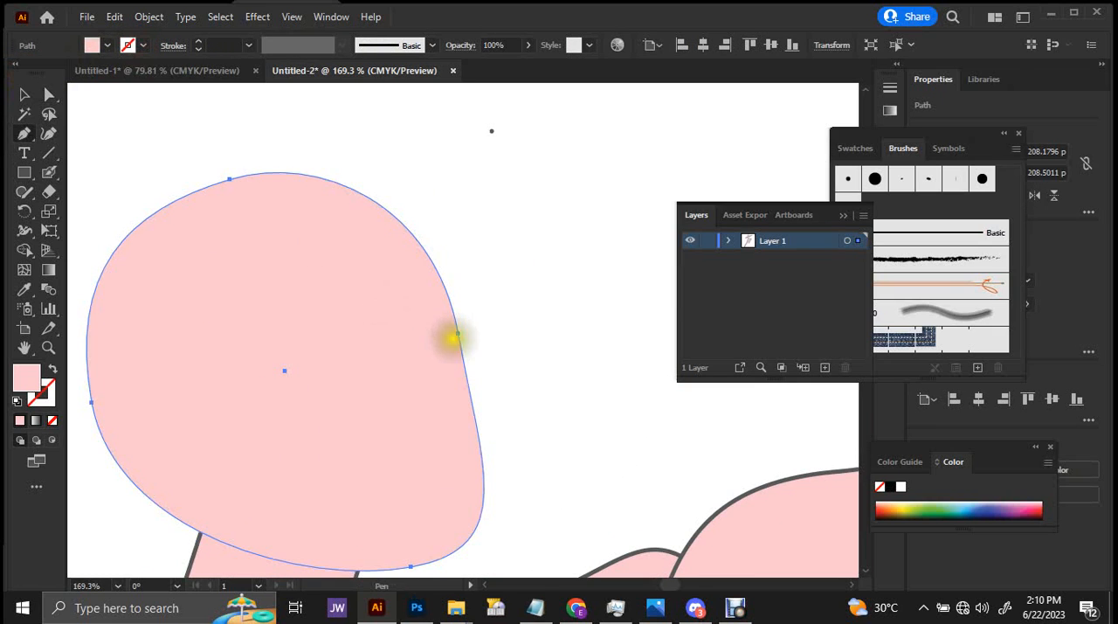
left_click(447, 331)
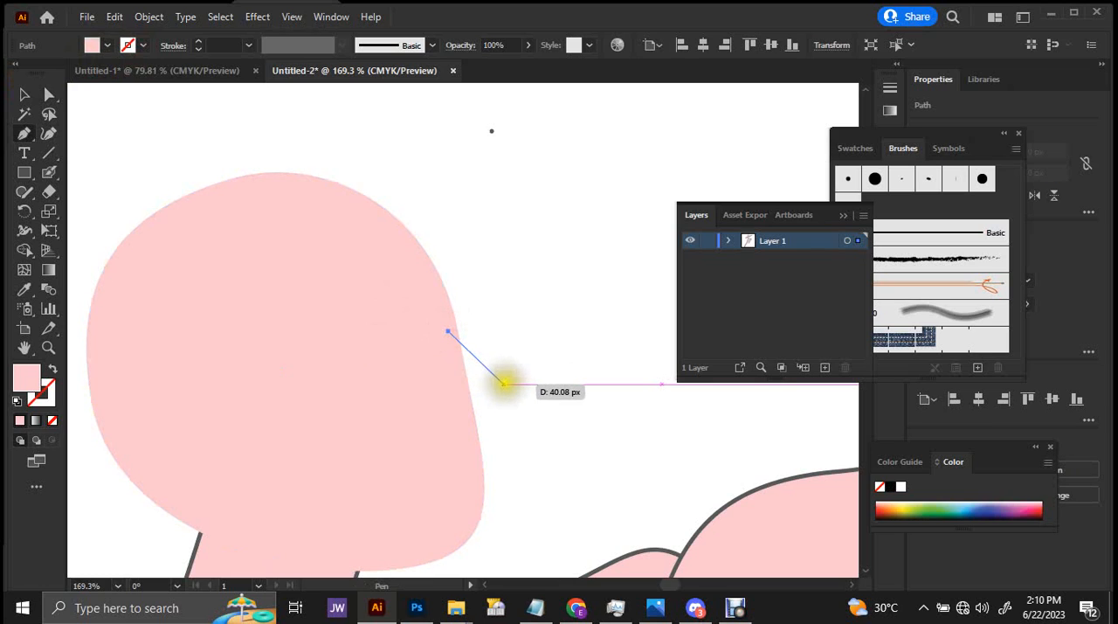
left_click(509, 383)
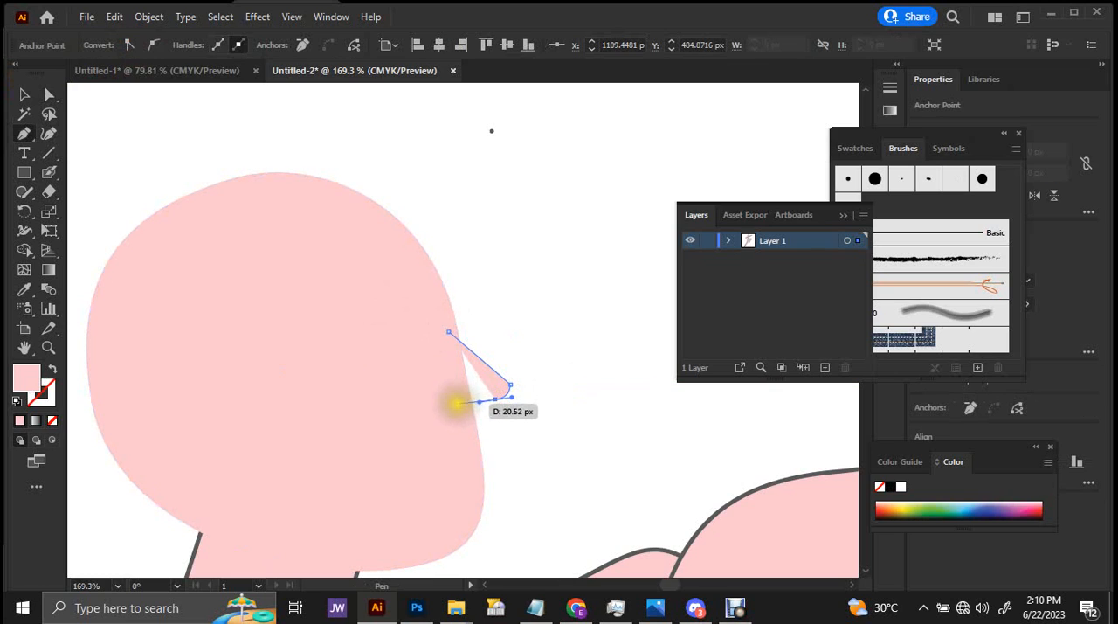
left_click(466, 402)
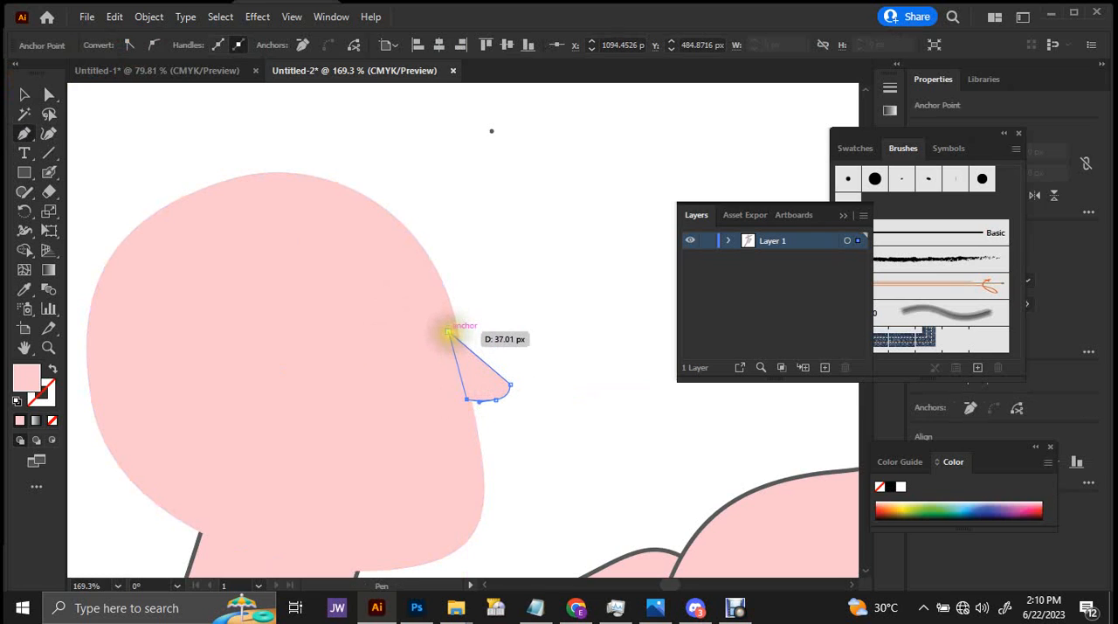
left_click(449, 333)
key("v")
Lower the nose's inner bottom anchor so its underside slopes down into the face.
left_click_drag(465, 372, 617, 402)
key("a")
left_click(447, 411)
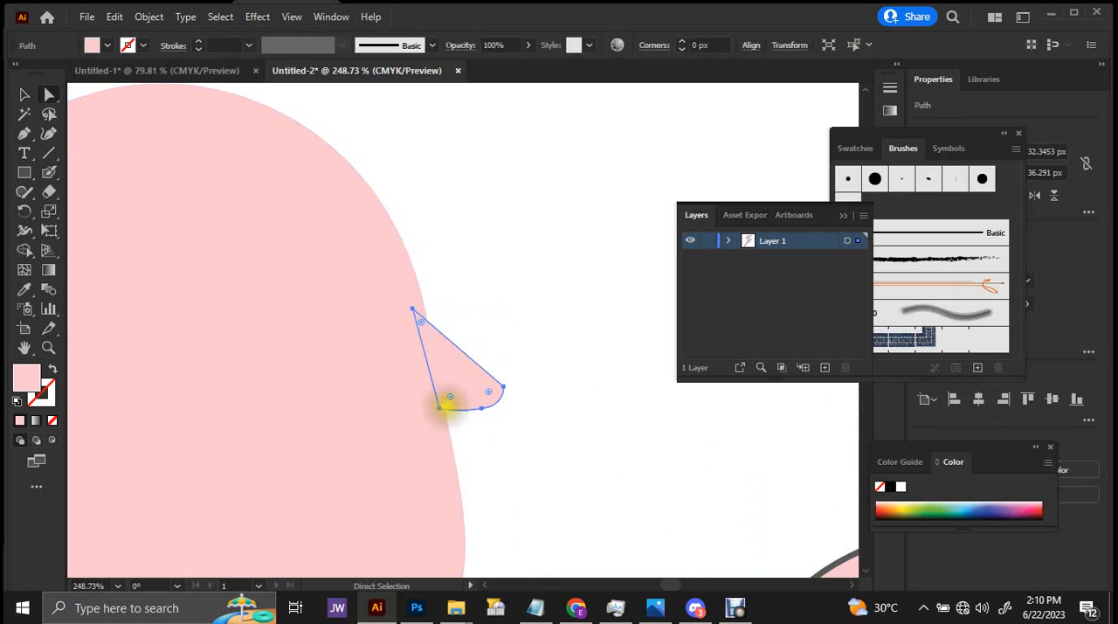
left_click_drag(440, 407, 440, 422)
left_click_drag(504, 402, 527, 445)
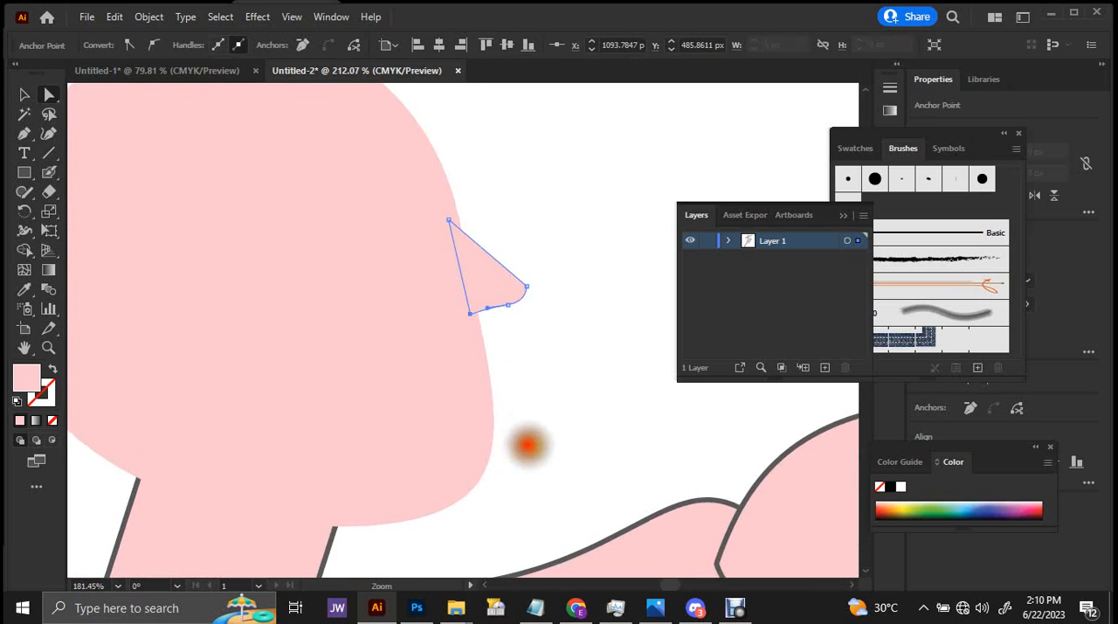
Add an anchor at the head's chin, pull it outward to about X 1094 px, Y 563 px, and lower its front handle.
left_click(467, 450)
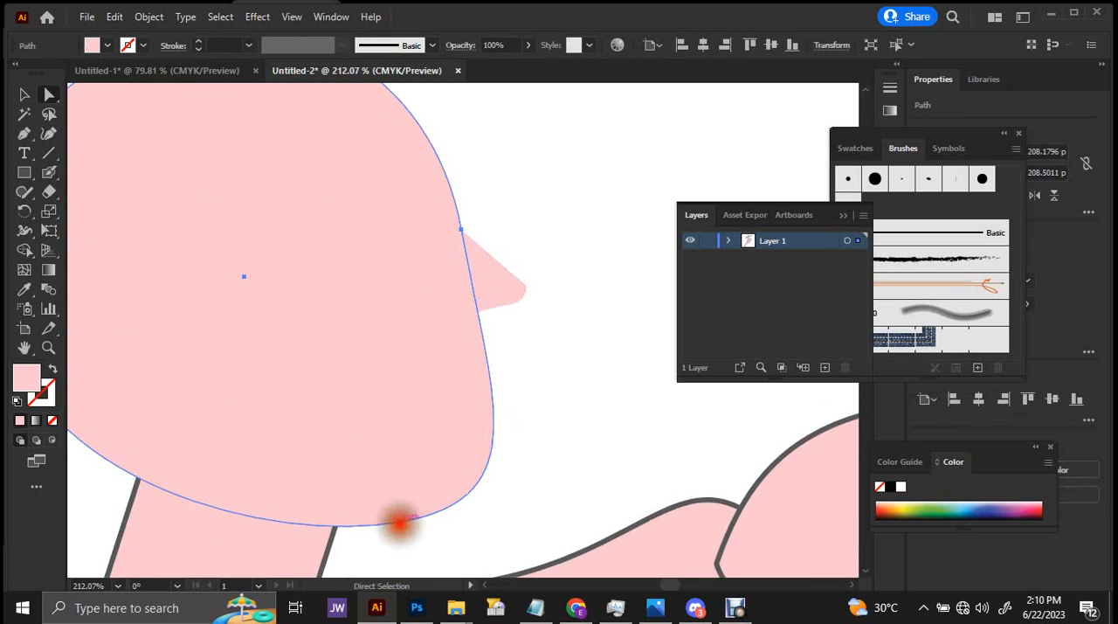
left_click_drag(401, 523, 405, 516)
key("p")
left_click(462, 490)
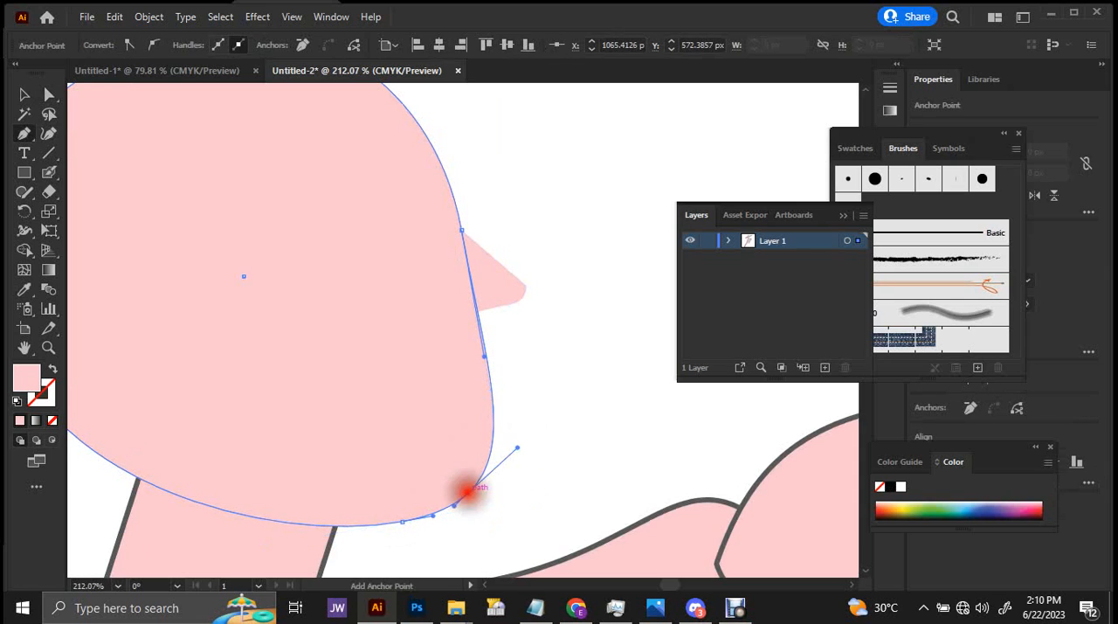
key("a")
left_click_drag(468, 490, 475, 500)
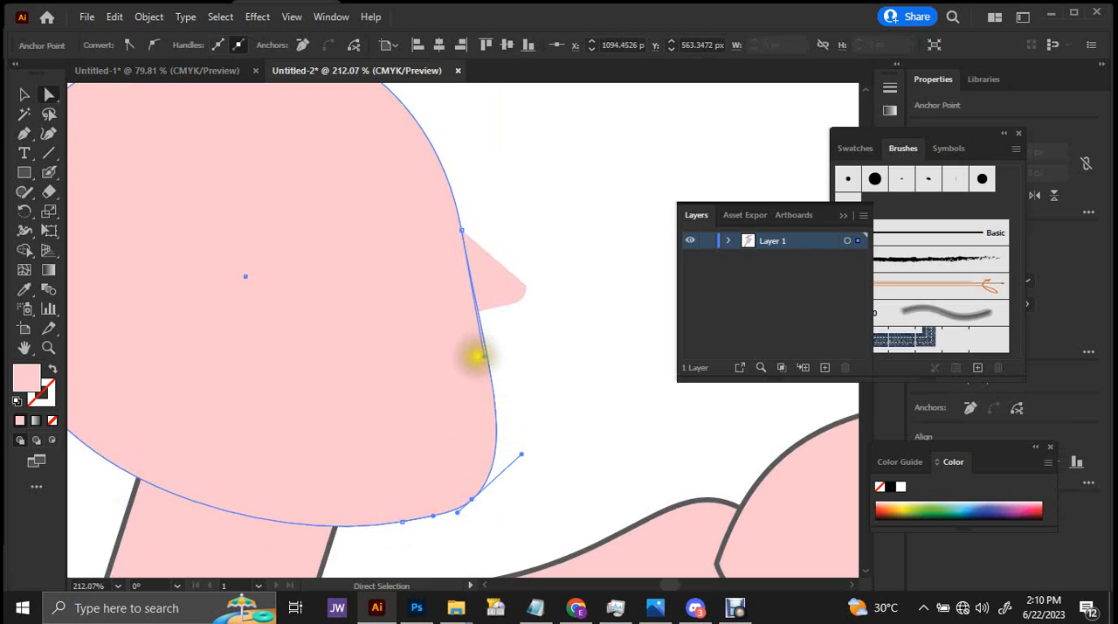
left_click_drag(523, 453, 528, 467)
Paint a face profile with the Paintbrush from forehead over nose, lips and chin, looping back through the head to the forehead.
key("ctrl+space")
left_click_drag(499, 334, 517, 378)
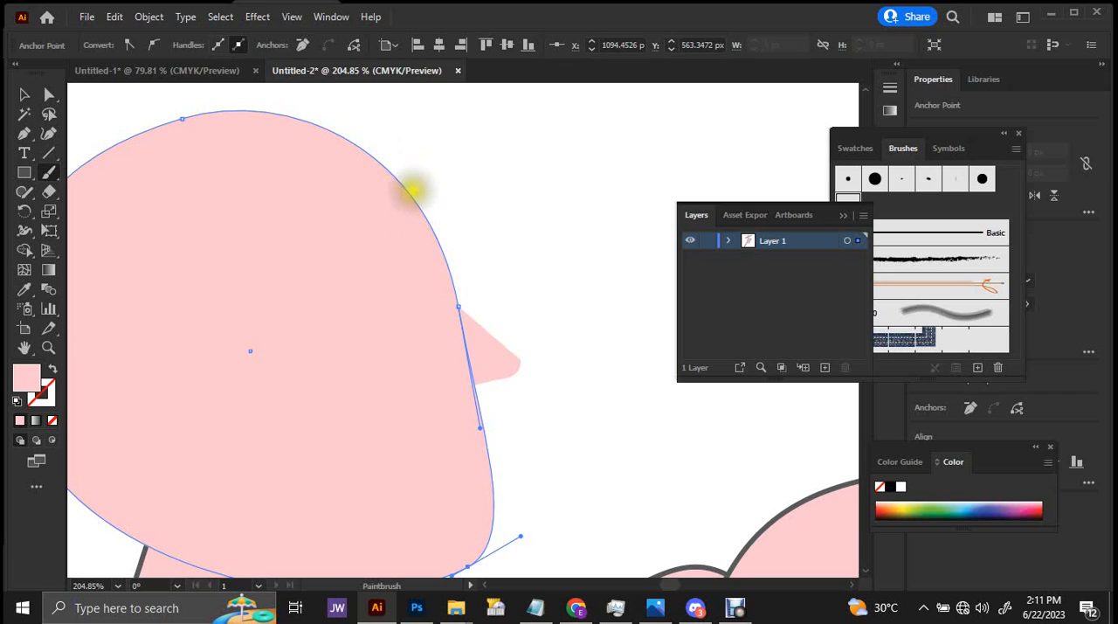
mouse_move(463, 170)
left_mouse_down()
mouse_move(425, 210)
mouse_move(407, 175)
mouse_move(429, 190)
mouse_move(459, 260)
mouse_move(497, 301)
mouse_move(473, 345)
left_mouse_up()
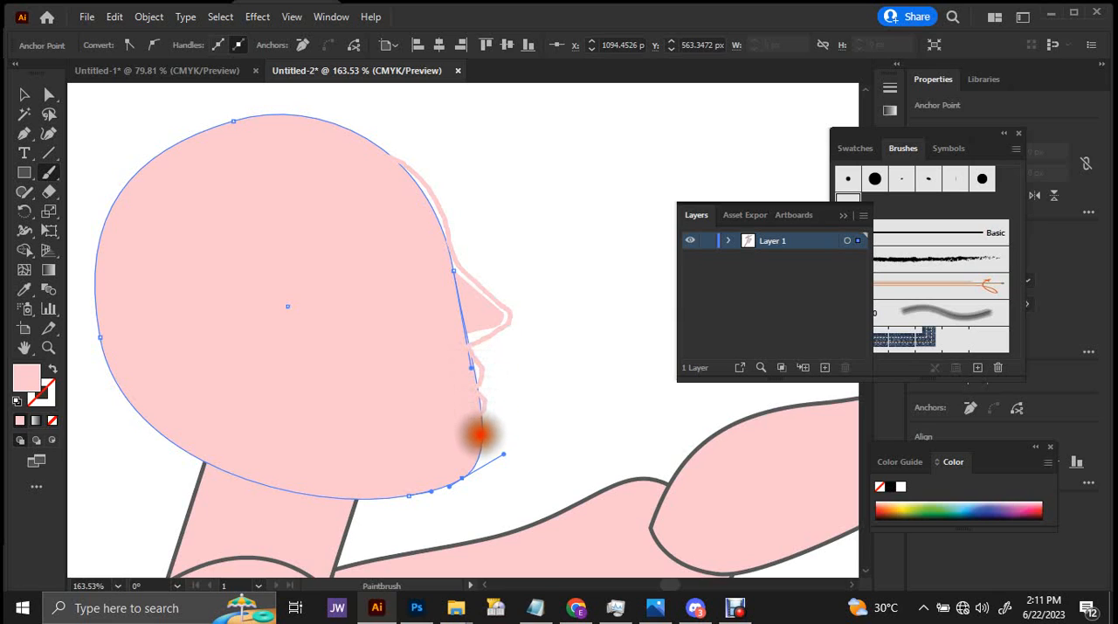
mouse_move(491, 461)
left_mouse_down()
mouse_move(440, 492)
mouse_move(392, 475)
mouse_move(357, 234)
mouse_move(369, 183)
mouse_move(381, 157)
left_mouse_up()
Give the painted face profile the head's pale pink fill with no outline, then deselect it.
key("v")
left_click(435, 195)
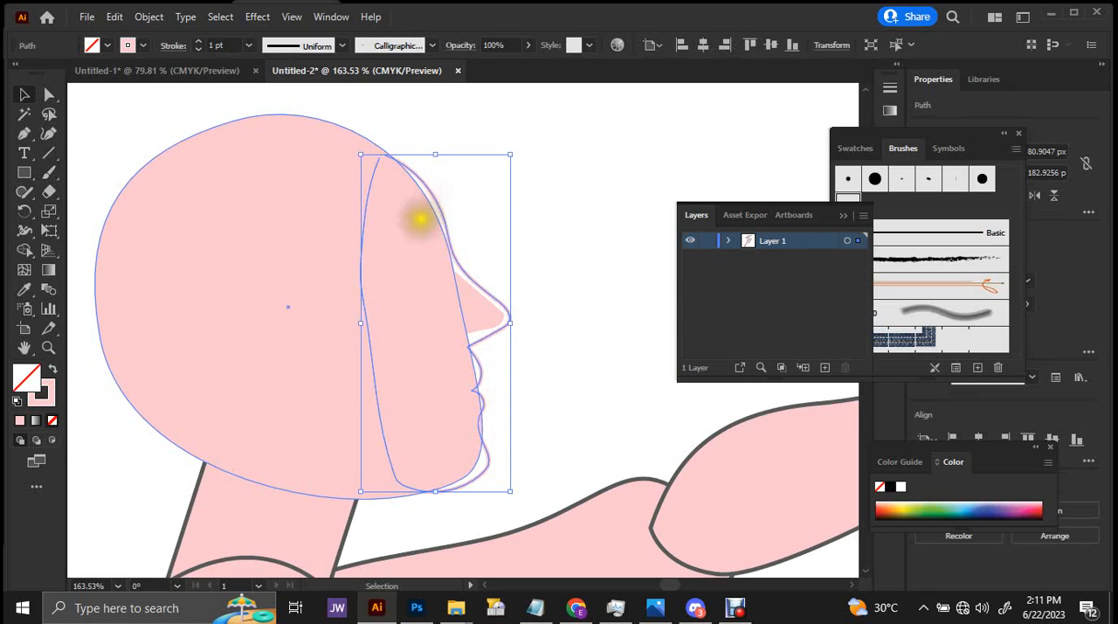
key("i")
left_click(340, 279)
key("v")
left_click(536, 214)
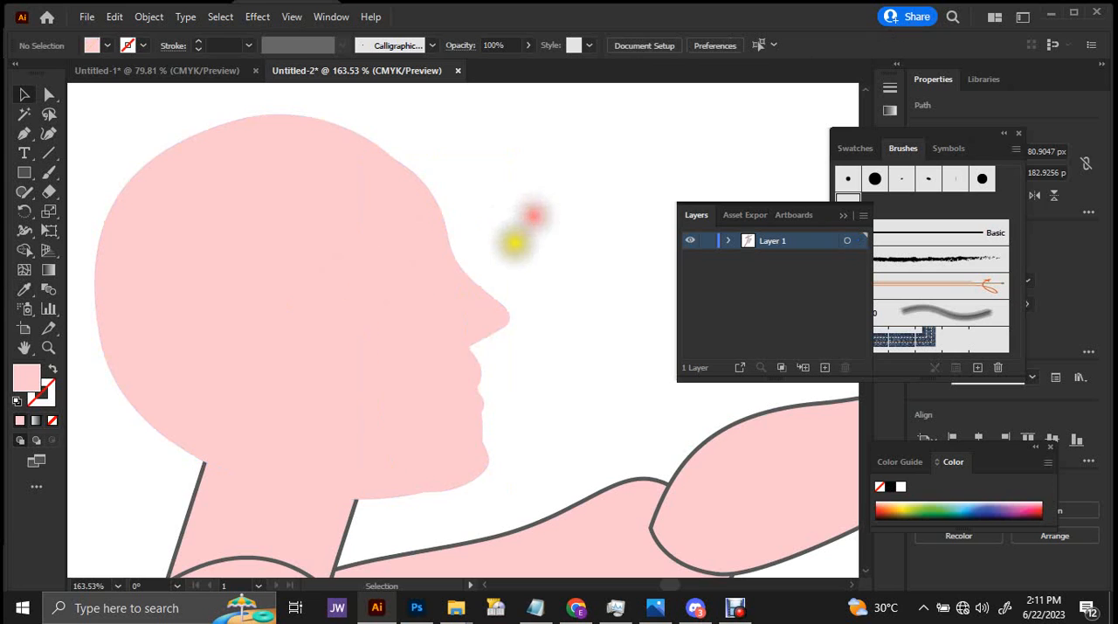
Shift the original head shape slightly back so its front edge sits inside the painted face profile.
left_click_drag(514, 242, 490, 398)
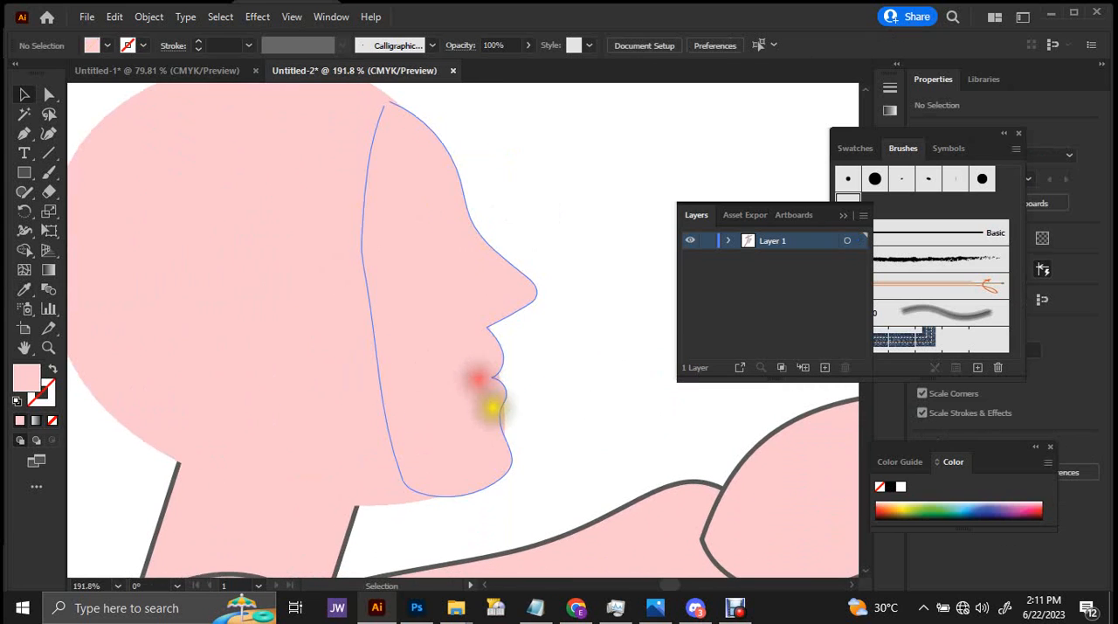
left_click(489, 400)
key("a")
left_click(315, 373)
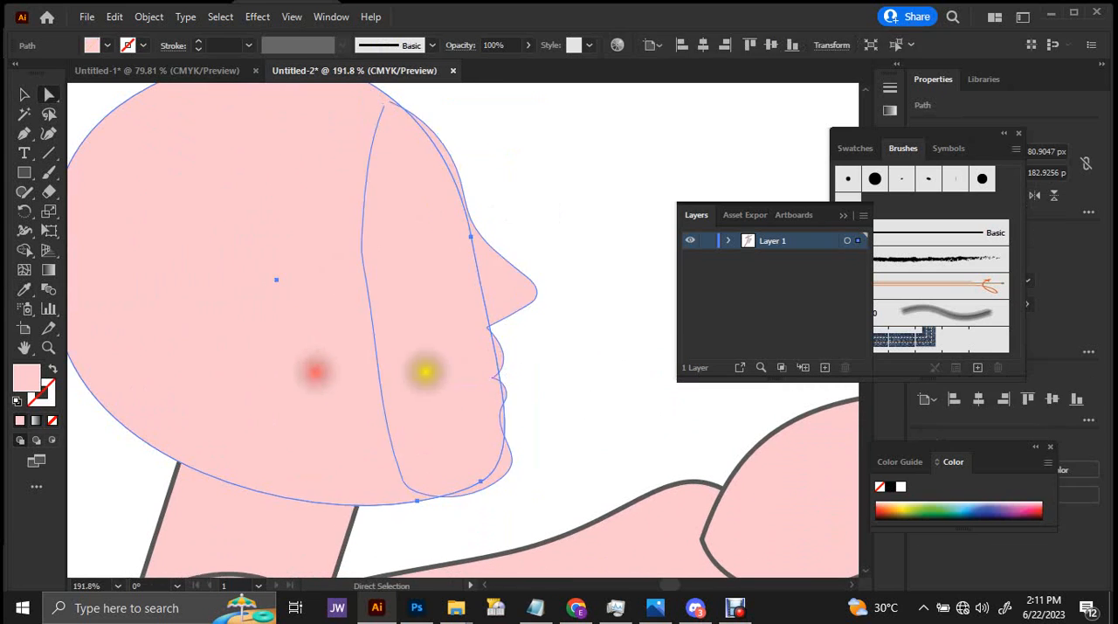
left_click_drag(483, 475, 479, 458)
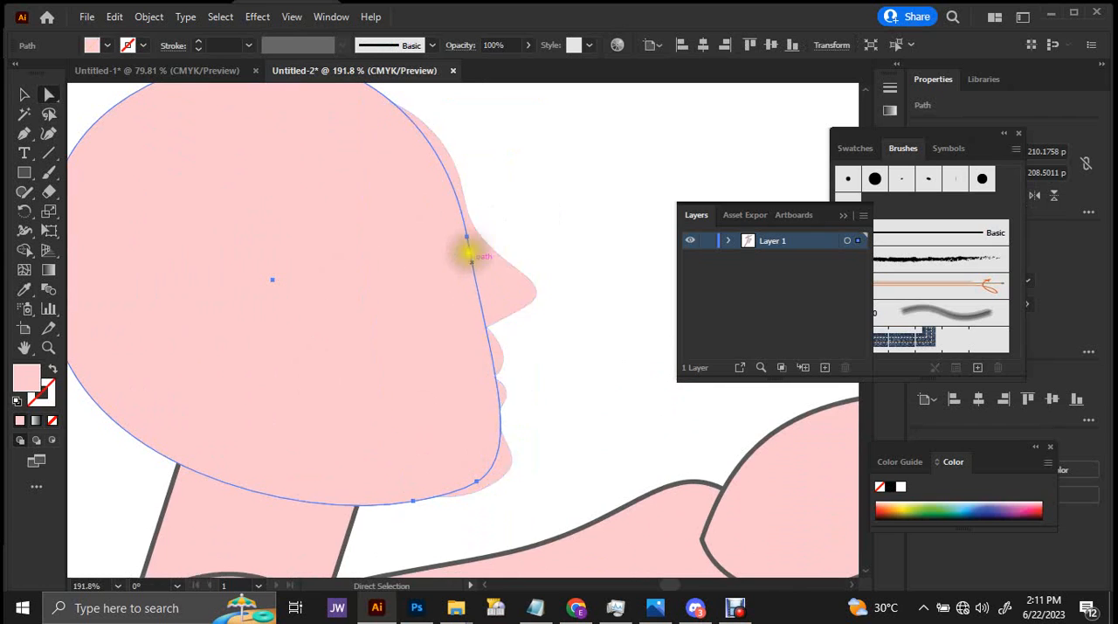
mouse_move(467, 233)
left_mouse_down()
mouse_move(425, 250)
mouse_move(466, 242)
left_mouse_up()
key("ctrl+z")
left_click(471, 247)
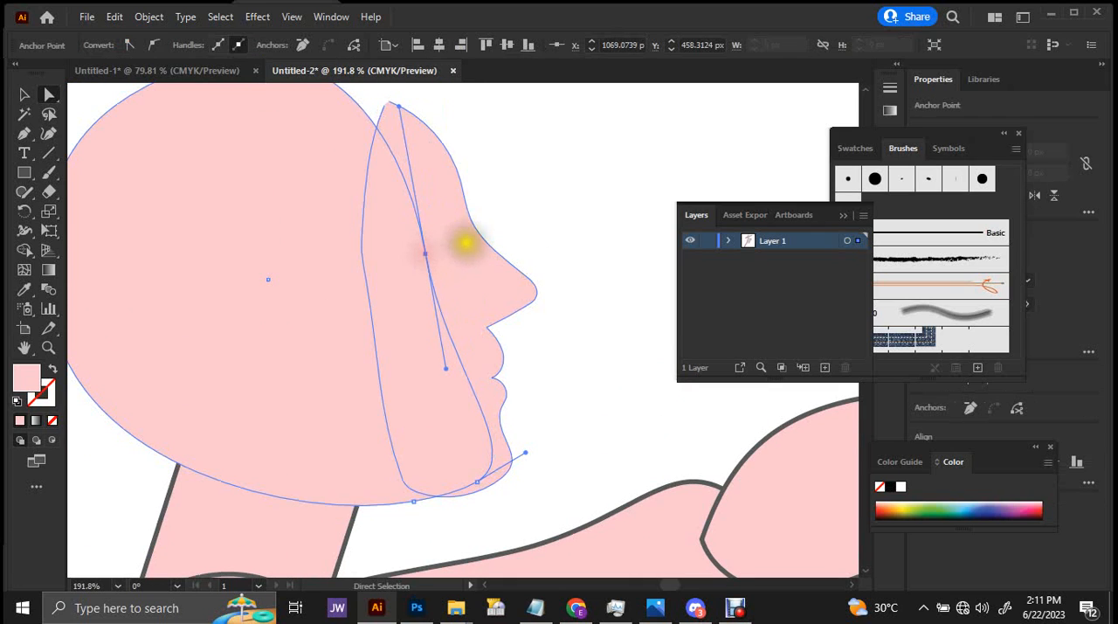
key("ctrl+z")
Add an anchor at the head shape's forehead and pull the front anchor inward to about X 1064 px, Y 462 px, then deselect.
scroll(428, 140, "up", 1)
left_click_drag(439, 109, 517, 191)
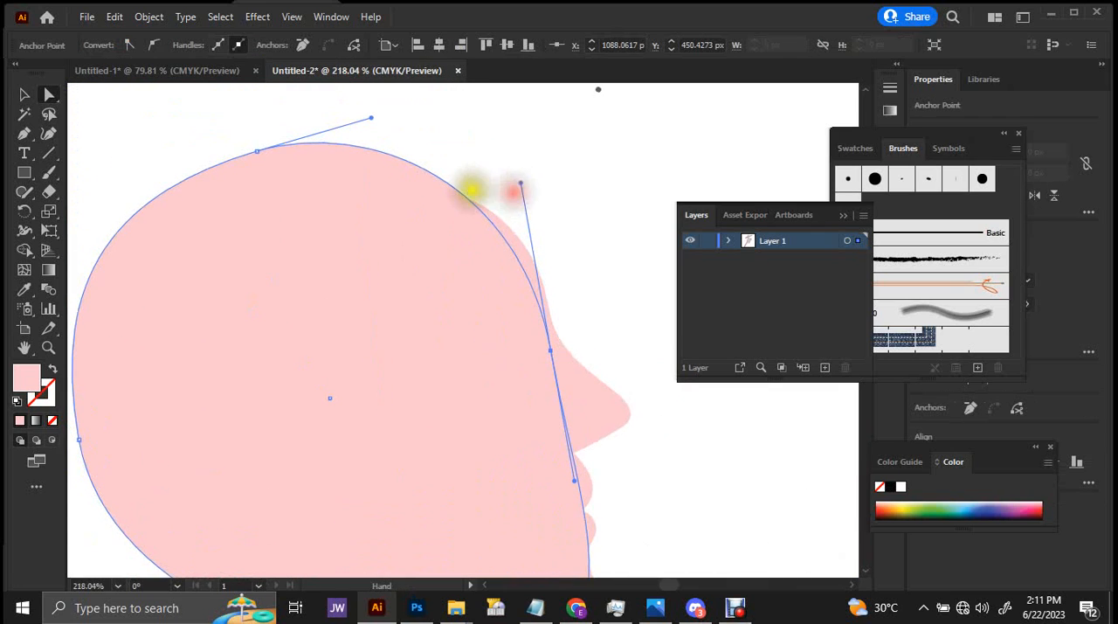
key("p")
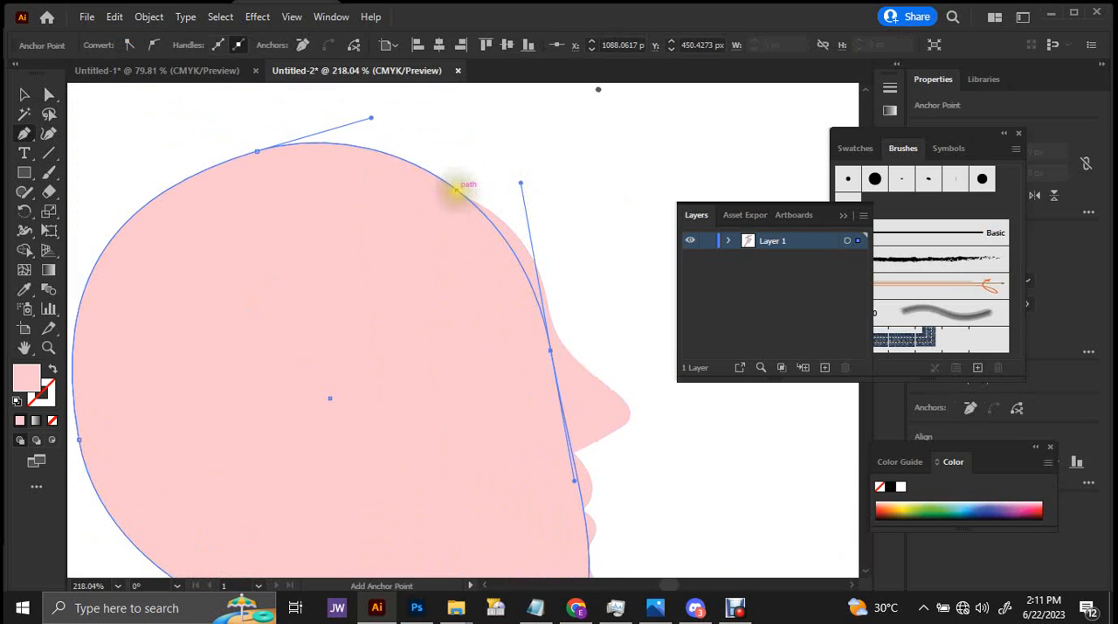
left_click(457, 191)
scroll(531, 306, "down", 1)
left_click_drag(528, 332, 477, 312)
key("a")
left_click_drag(534, 267, 361, 303)
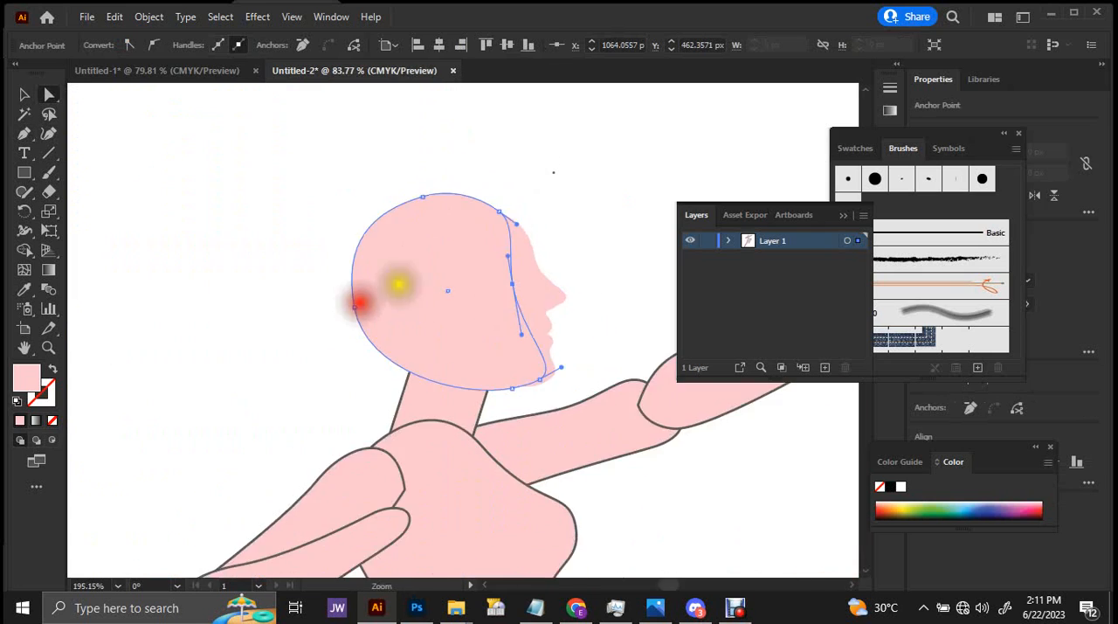
key("v")
left_click(569, 200)
Move the face profile's lower rear anchor onto the jawline at about X 1055 px, Y 574 px and smooth the curve under the chin.
left_click_drag(520, 368, 628, 400)
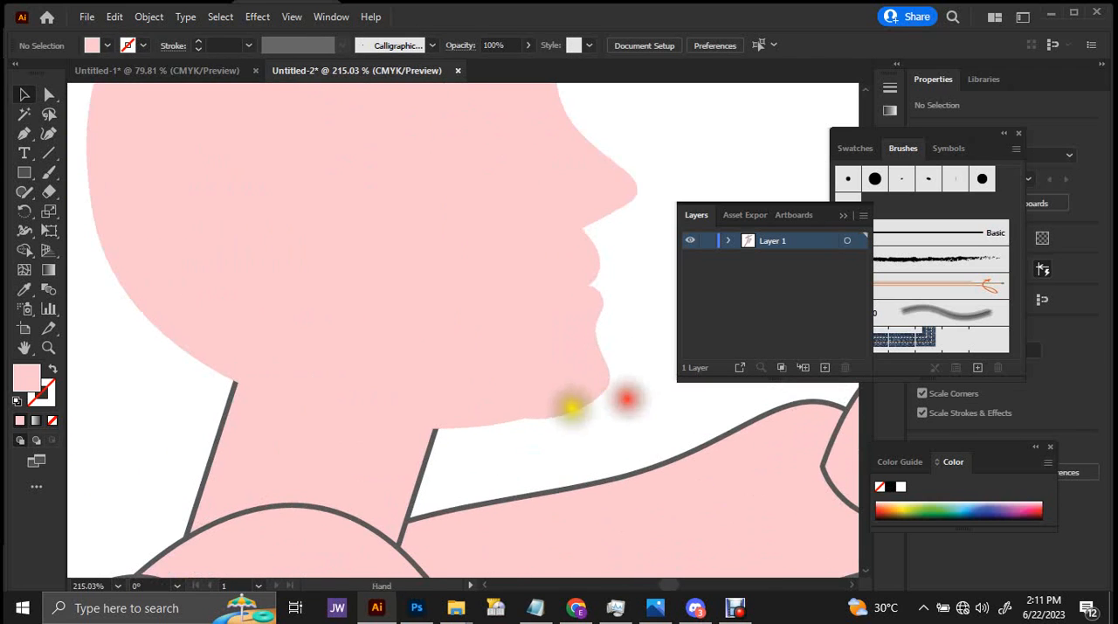
key("a")
left_click(474, 416)
left_click(584, 392)
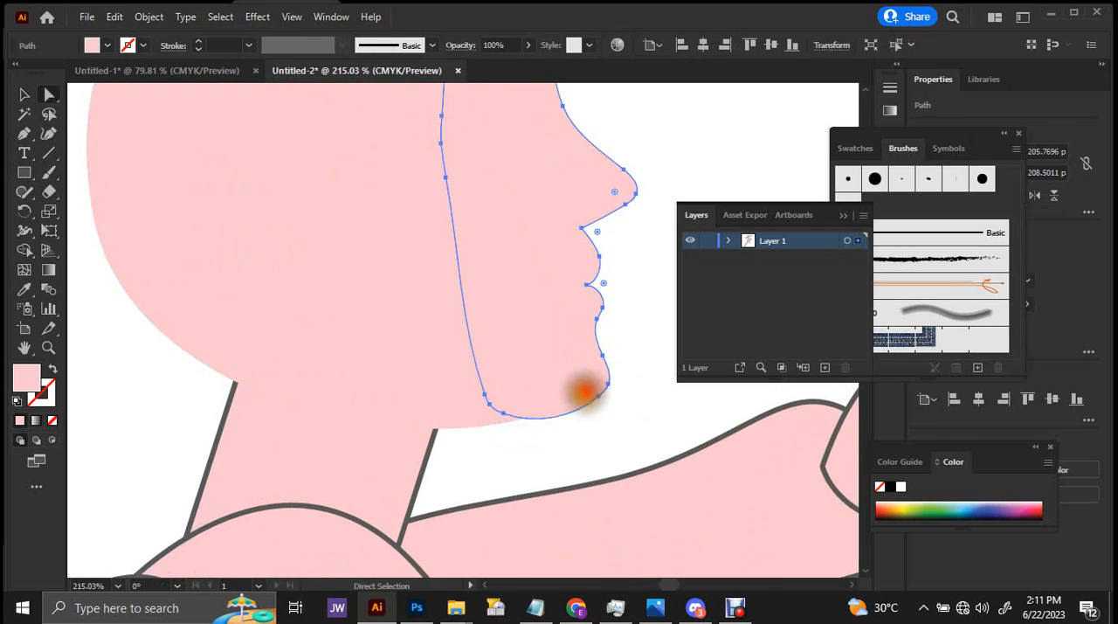
left_click_drag(492, 407, 532, 427)
left_click(510, 434)
left_click(492, 427)
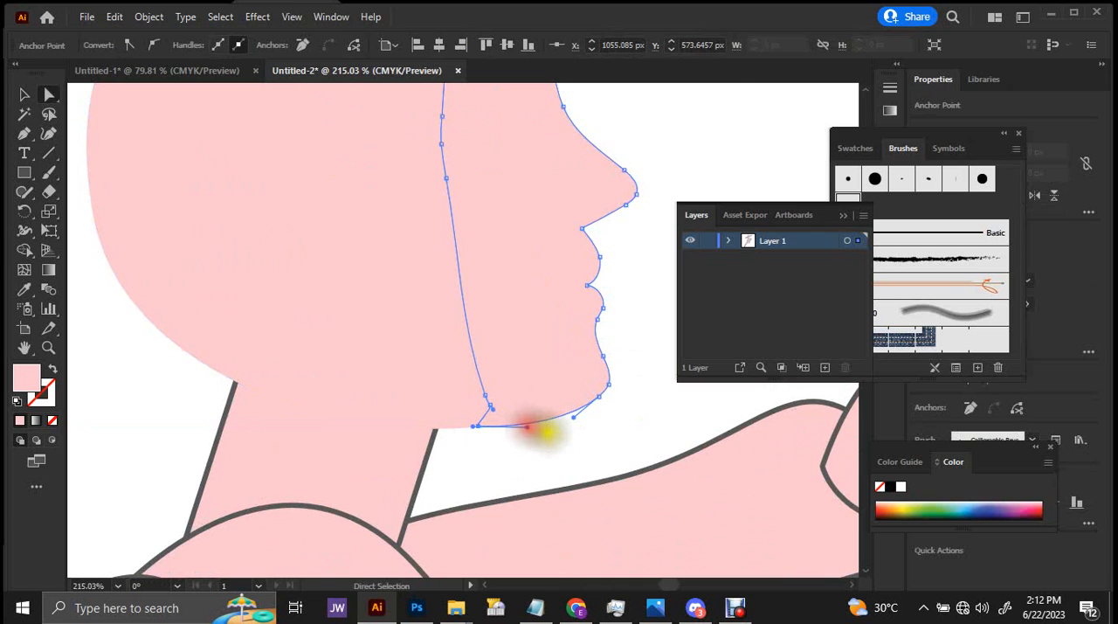
Move the mouth-corner anchor inward to about X 1097 px, Y 514 px and adjust the upper lip's front curve.
scroll(568, 425, "down", 1)
scroll(594, 314, "up", 3)
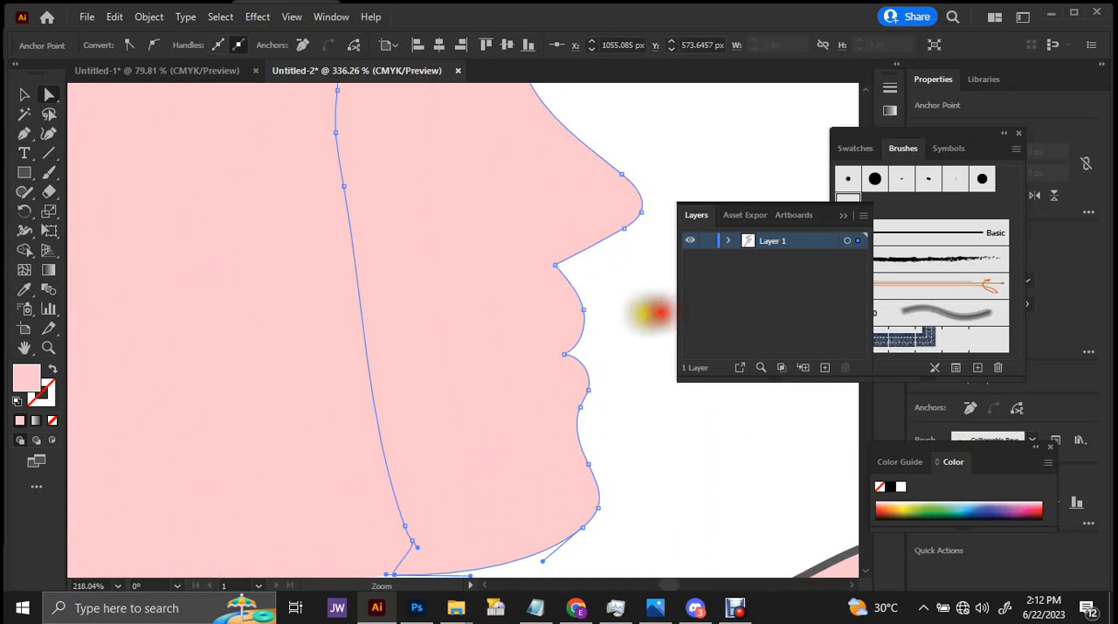
mouse_move(562, 353)
left_mouse_down()
mouse_move(546, 353)
mouse_move(557, 348)
left_mouse_up()
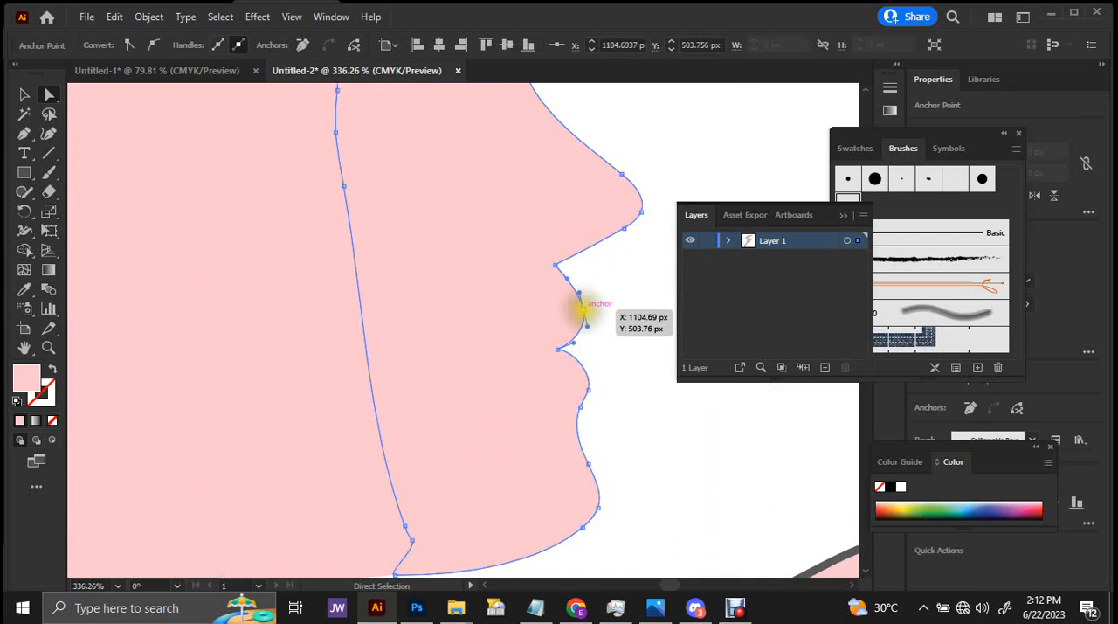
left_click(583, 306)
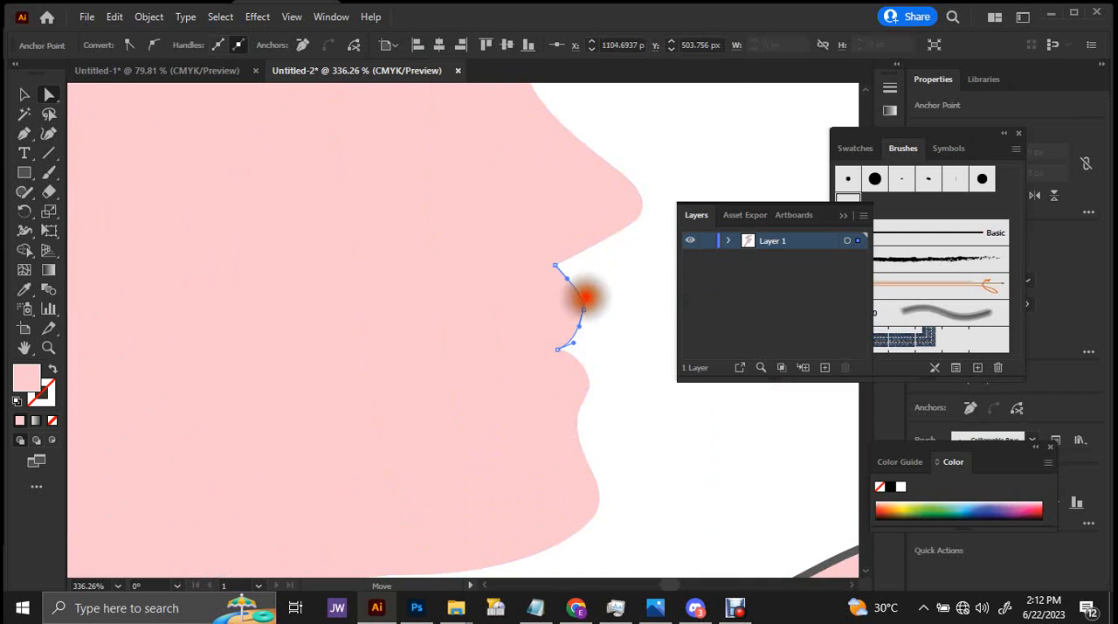
left_click_drag(586, 297, 585, 298)
Reshape the underside of the upper lip with the mouth-corner anchor's handle, then deselect the face profile.
left_click_drag(558, 348, 737, 307)
left_click(555, 340)
key("ctrl+z")
left_click_drag(566, 344, 588, 334)
left_click_drag(570, 261, 372, 365)
key("v")
left_click(610, 303)
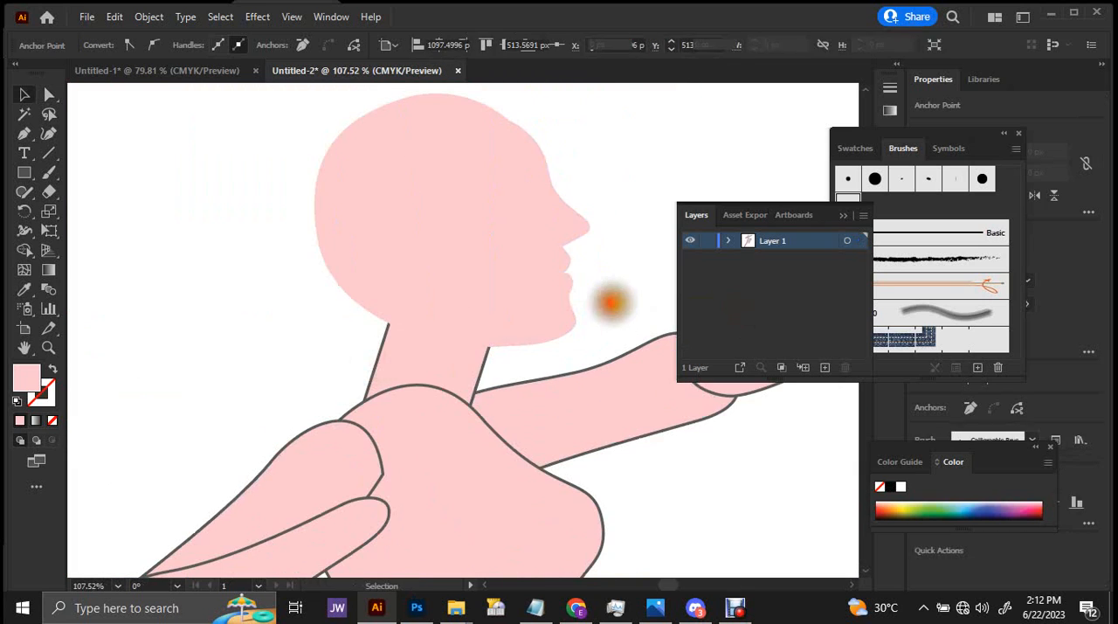
left_click_drag(605, 266, 547, 263)
left_click_drag(565, 190, 542, 160)
left_click_drag(541, 159, 492, 221)
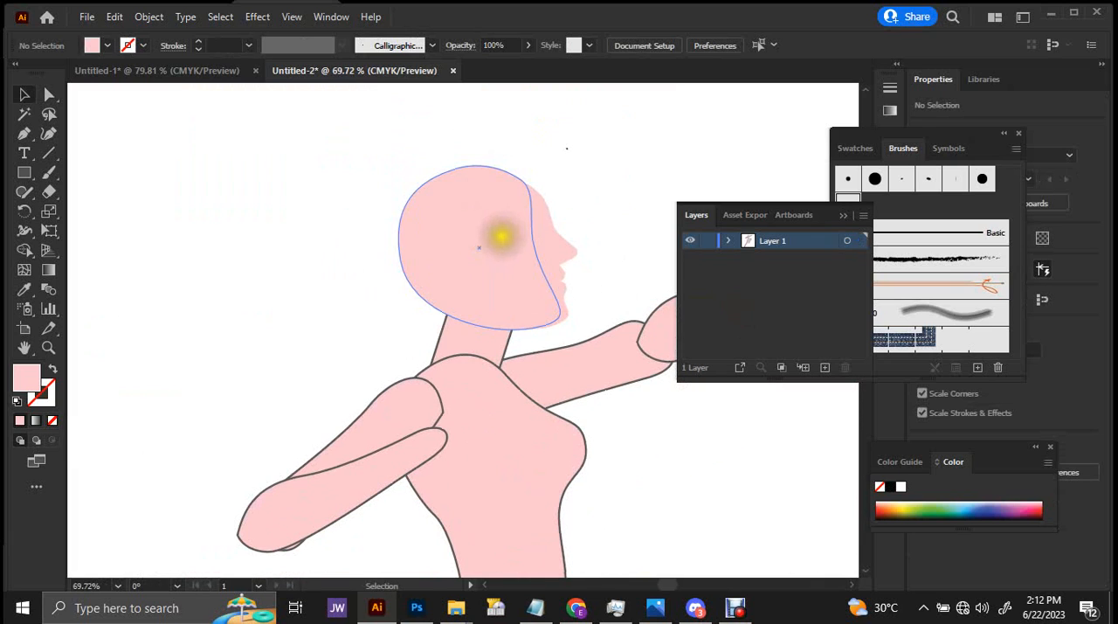
key("p")
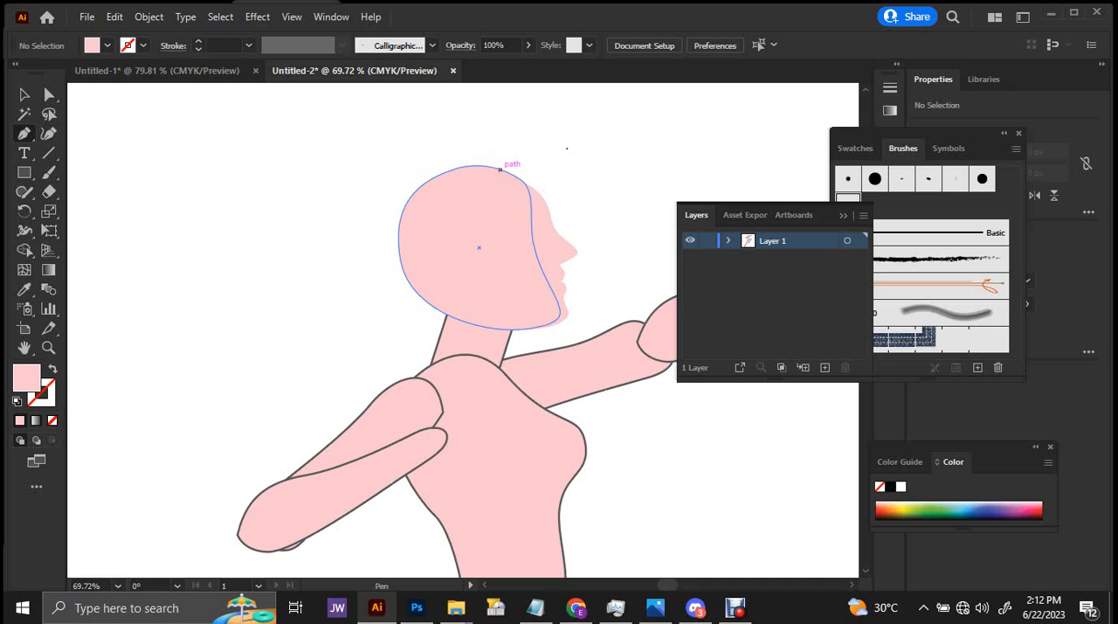
left_click_drag(543, 248, 582, 220)
key("ctrl+a")
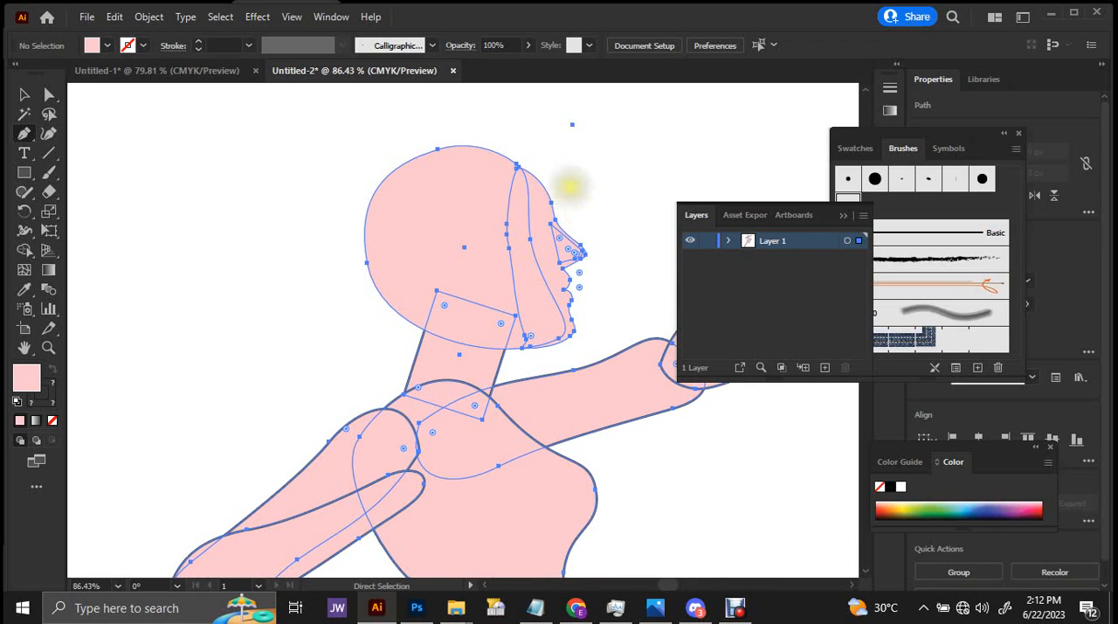
left_click(593, 196)
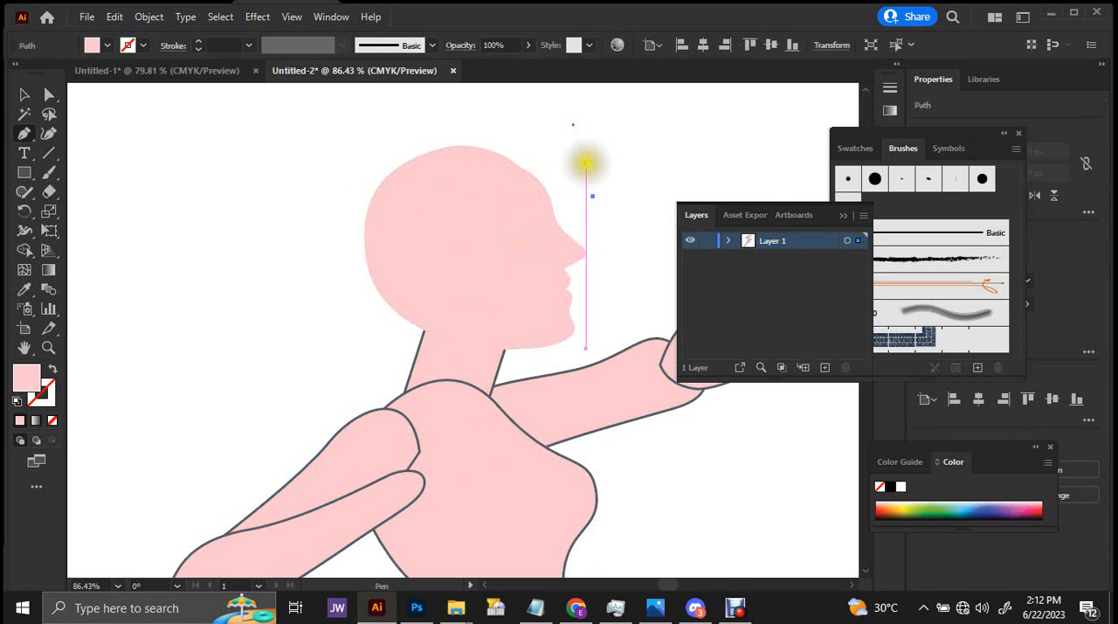
key("ctrl+a")
key("v")
left_click(618, 100)
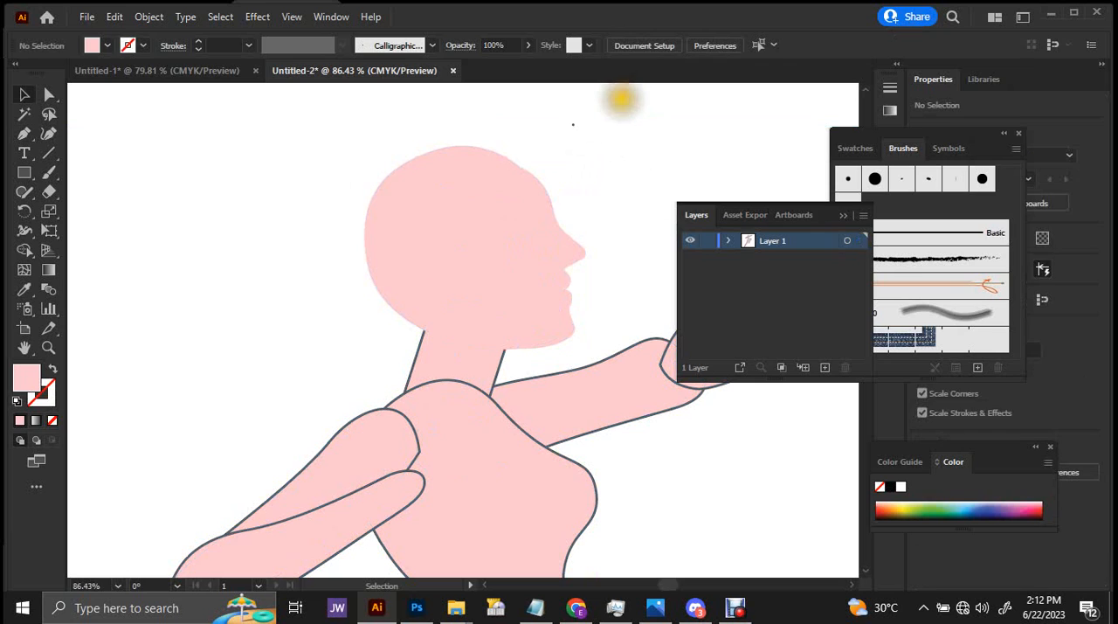
Save the drawing as an Adobe Illustrator file named ARTEMIS in the Sapona Valley project's LINKS folder, keeping the default save options.
key("alt+f")
key("a")
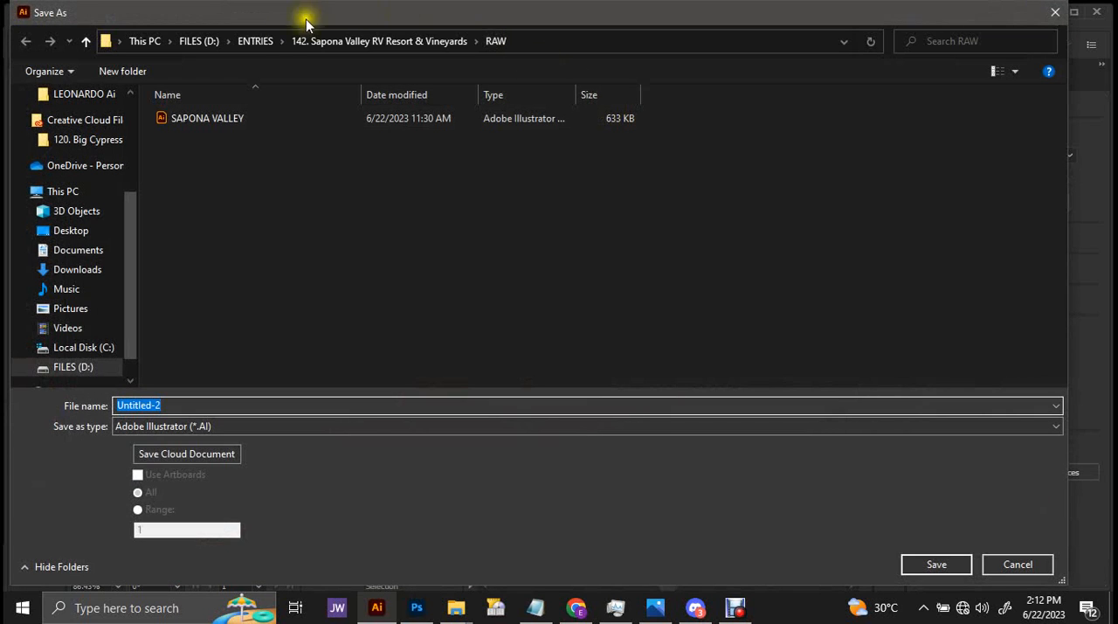
left_click(391, 45)
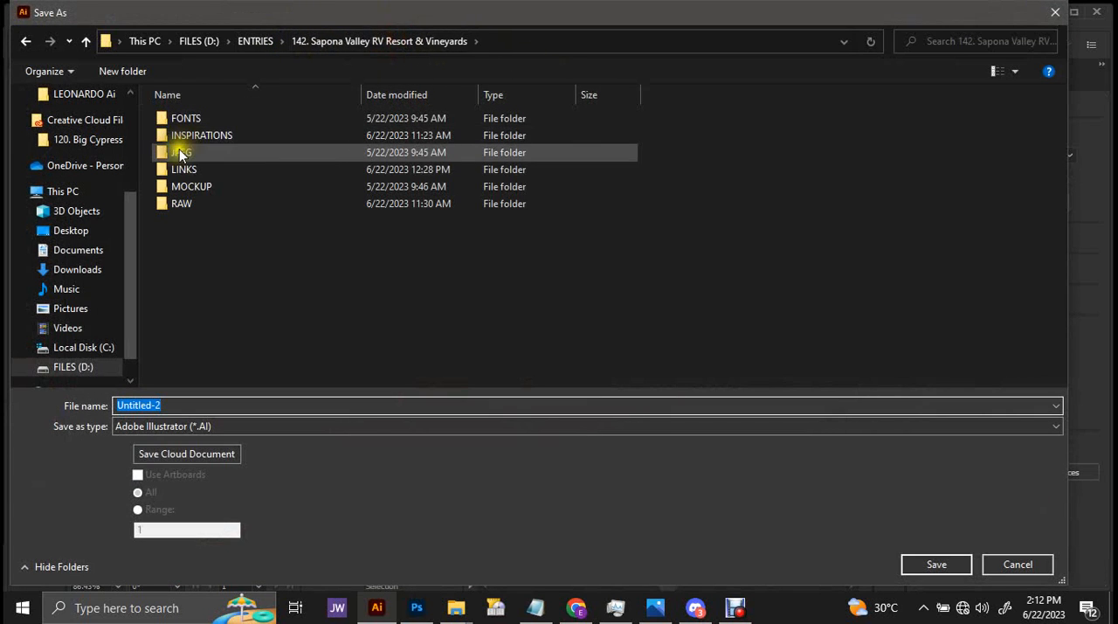
double_click(175, 164)
left_click(148, 404)
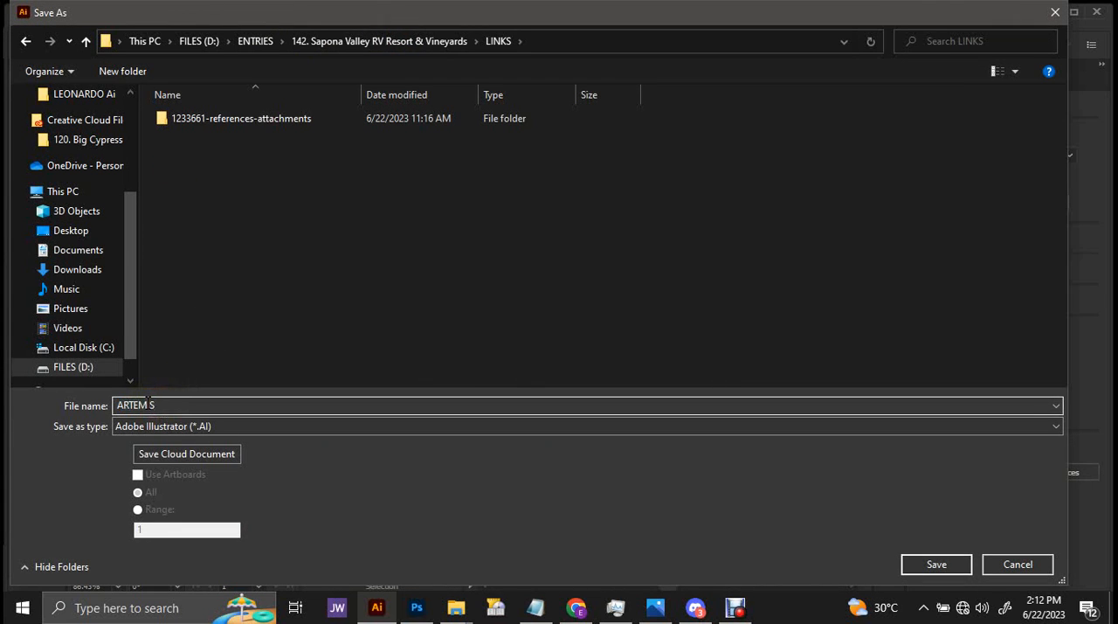
key("Return")
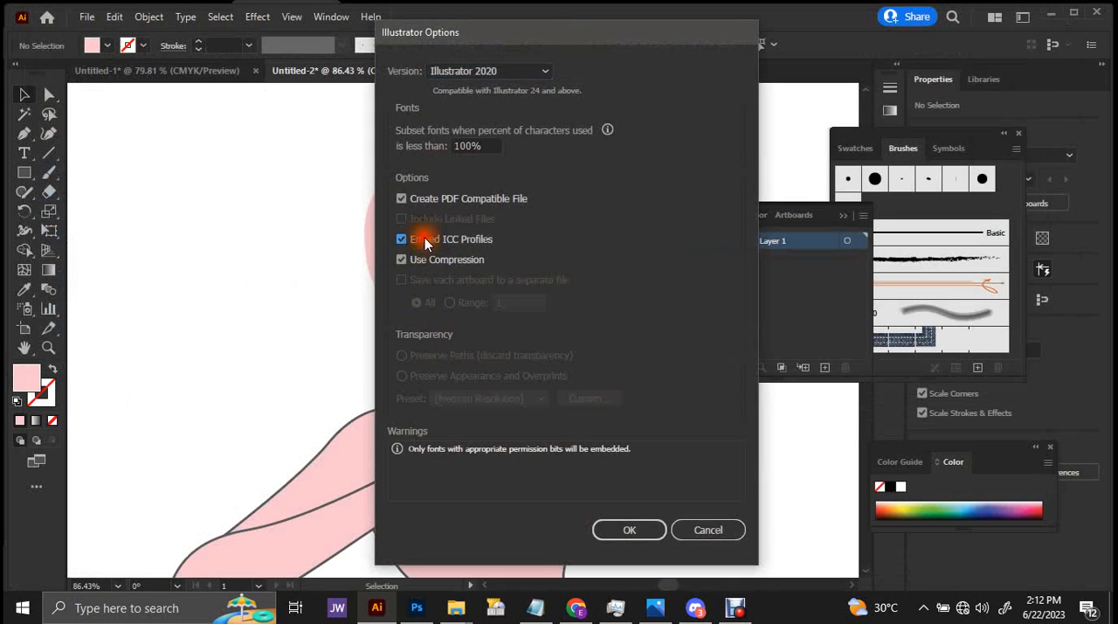
left_click(621, 517)
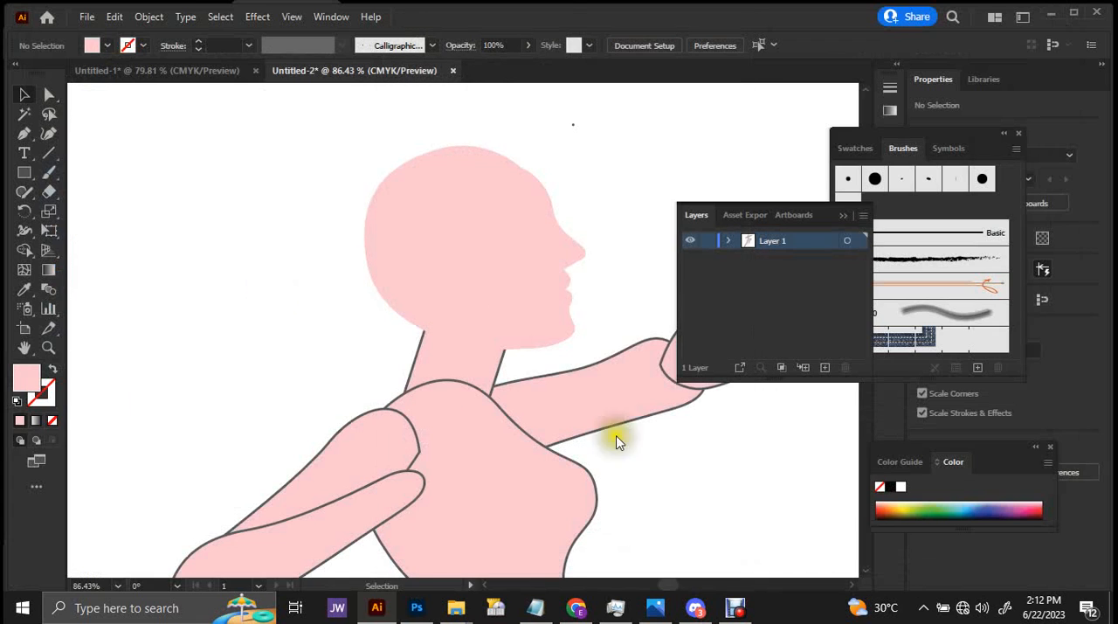
Paint a hair outline with the Paintbrush from the forehead over the head into a wavy trailing ponytail, returning along the neck and ear to the hairline.
scroll(516, 172, "down", 2)
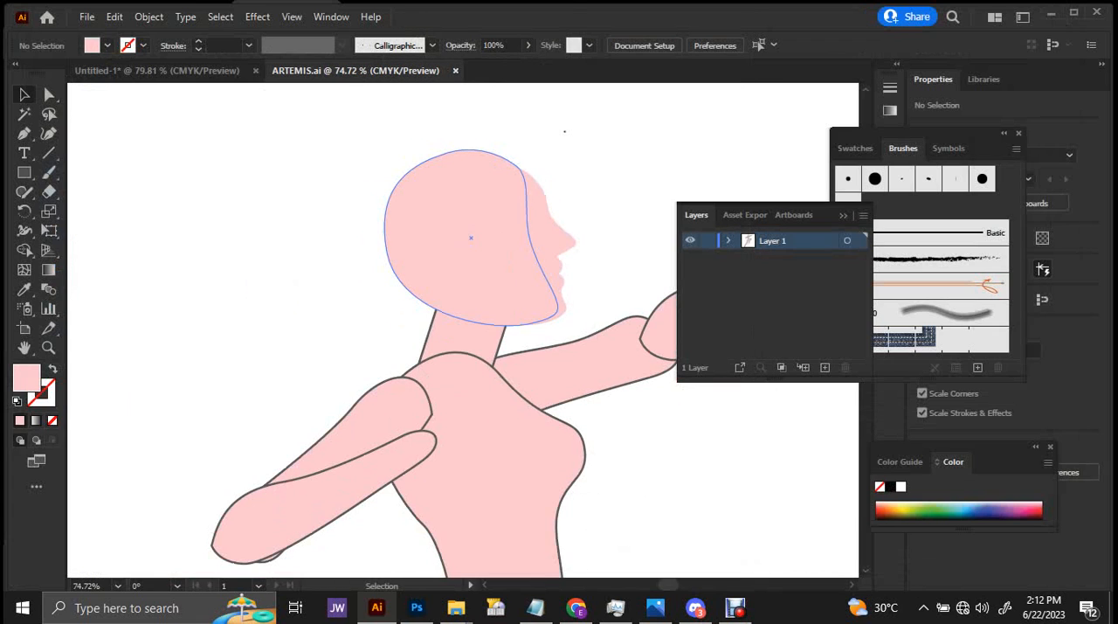
key("b")
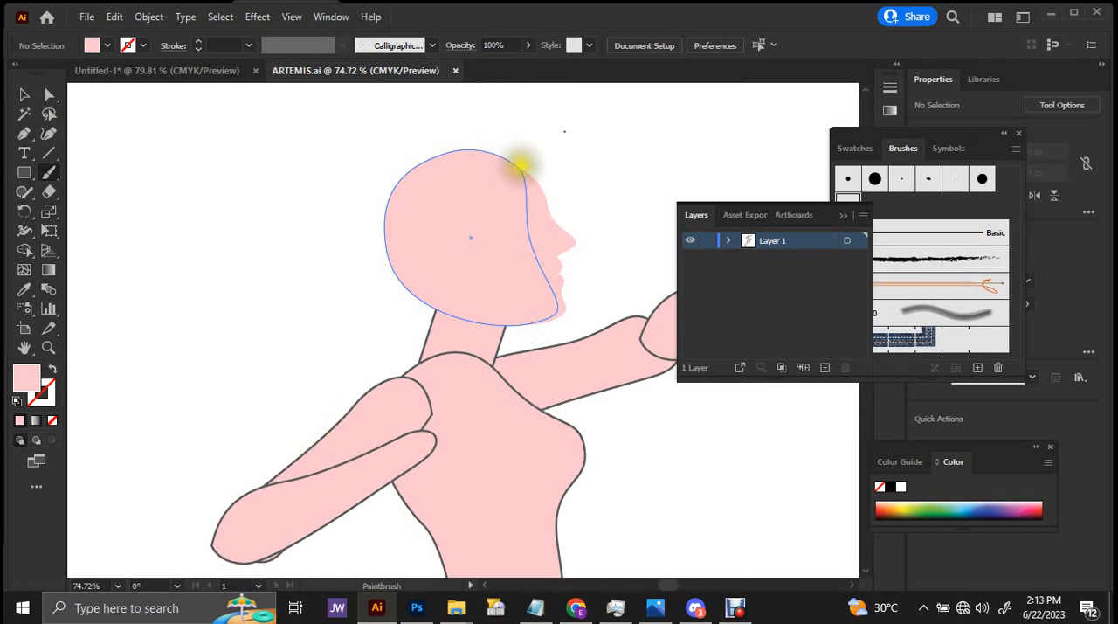
mouse_move(523, 168)
left_mouse_down()
mouse_move(481, 152)
mouse_move(430, 154)
mouse_move(385, 191)
mouse_move(373, 238)
left_mouse_up()
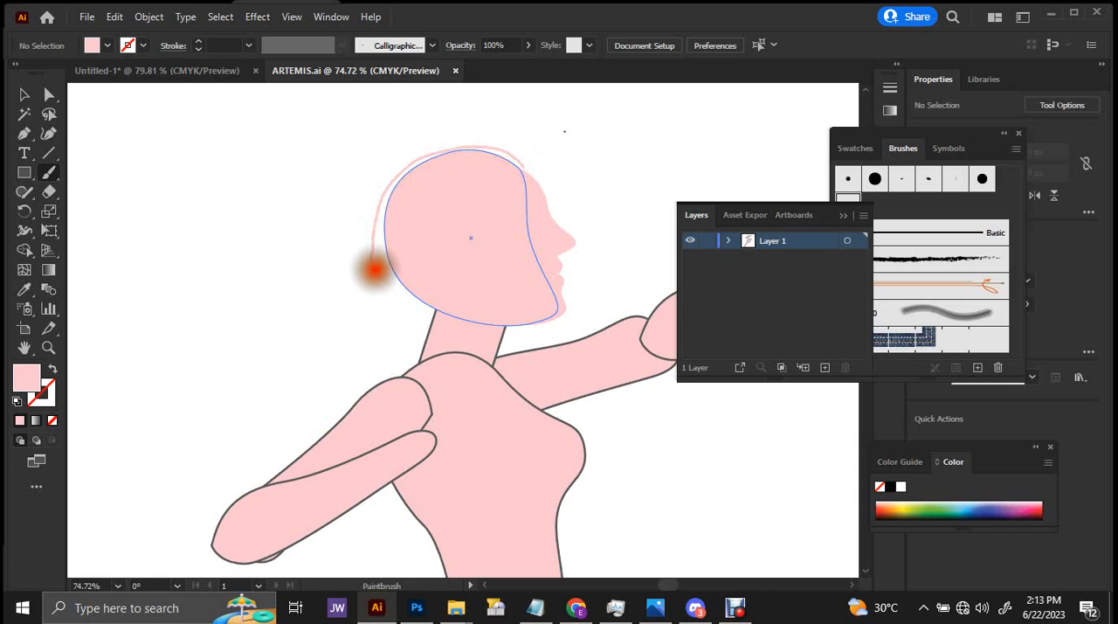
mouse_move(364, 275)
left_mouse_down()
mouse_move(331, 314)
mouse_move(289, 331)
mouse_move(205, 407)
mouse_move(252, 403)
mouse_move(309, 346)
mouse_move(372, 312)
mouse_move(449, 314)
left_mouse_up()
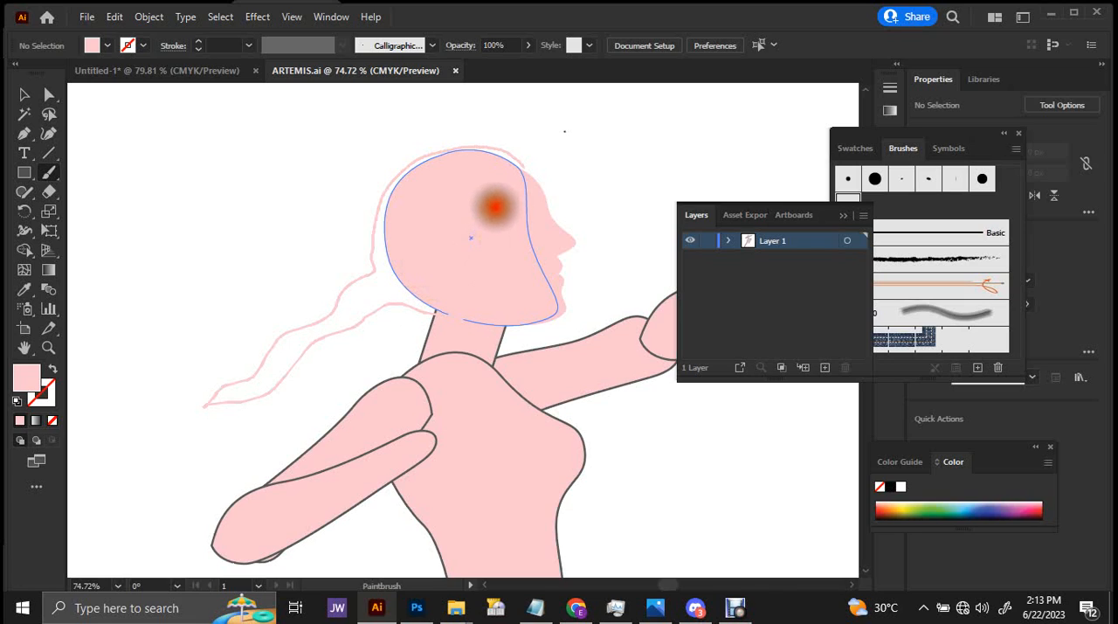
key("shift+x")
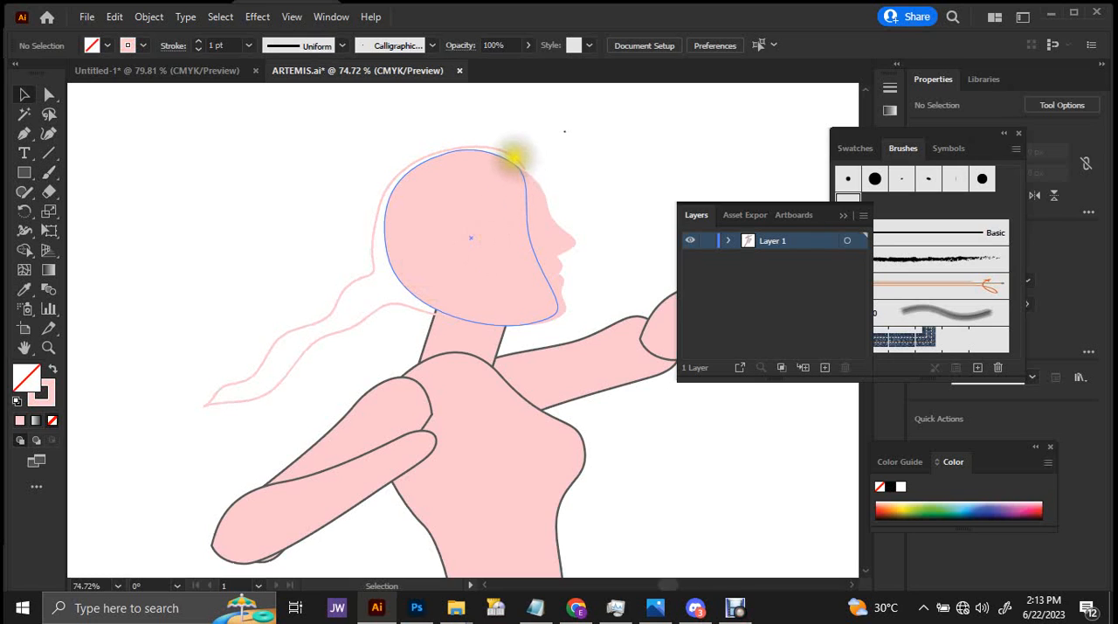
Fill the painted hair shape with orange, about C 9, M 70, Y 100, K 1.
left_click(516, 157)
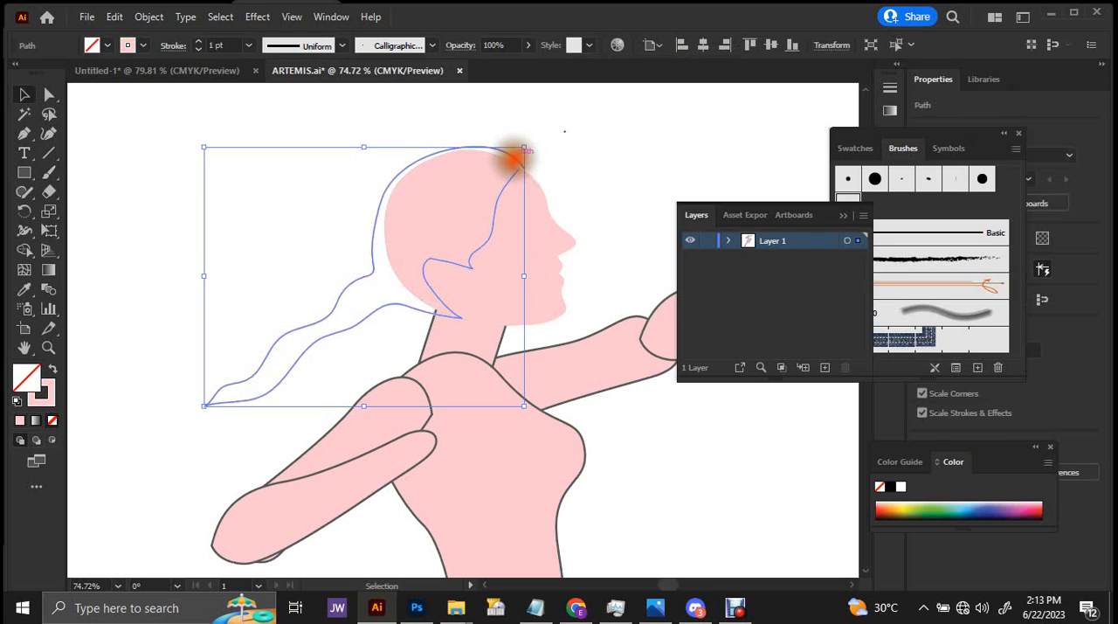
left_click(106, 49)
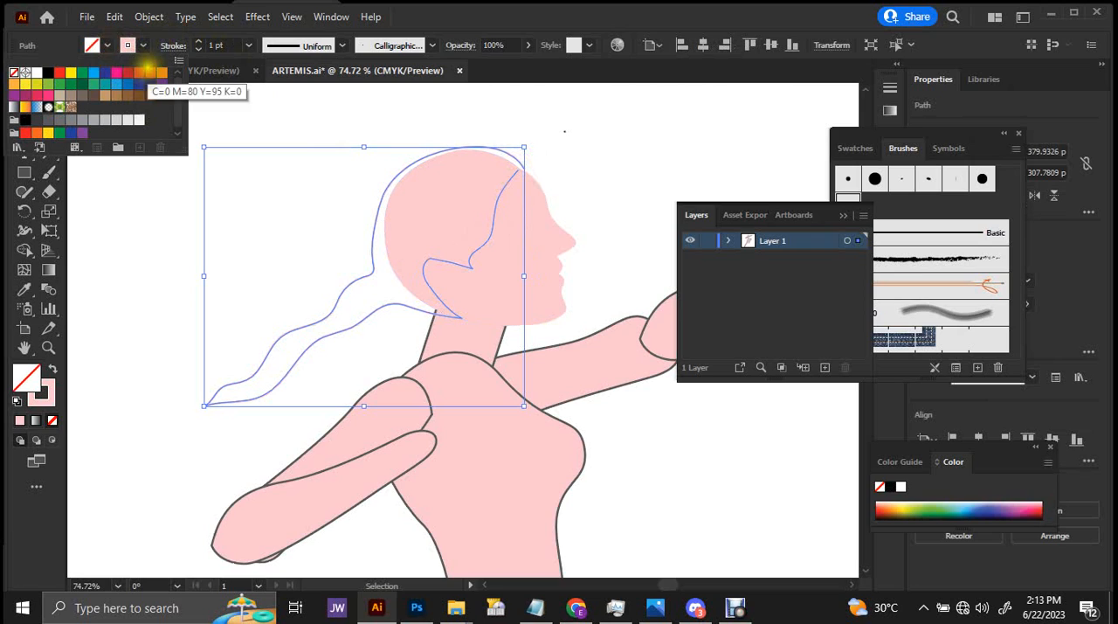
left_click(110, 48, "shift")
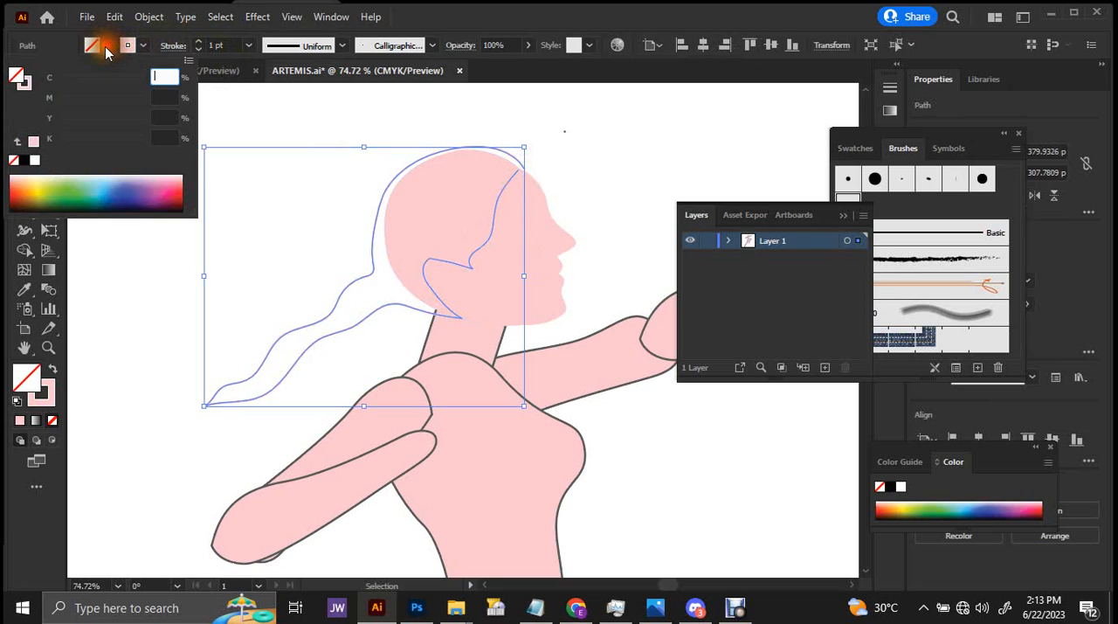
left_click(25, 187)
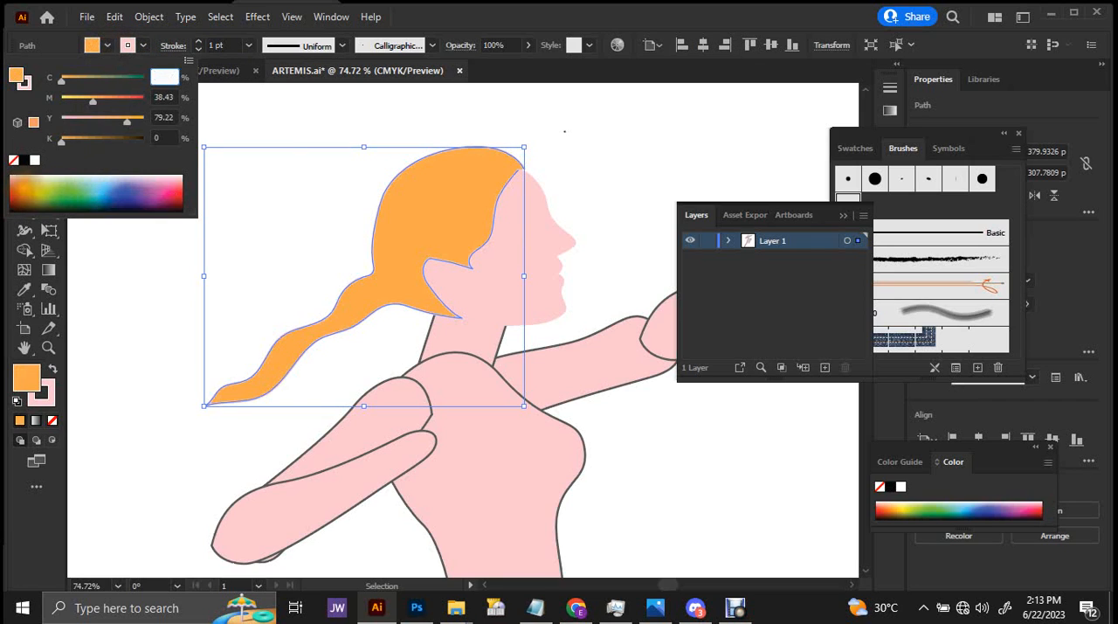
left_click_drag(26, 191, 19, 201)
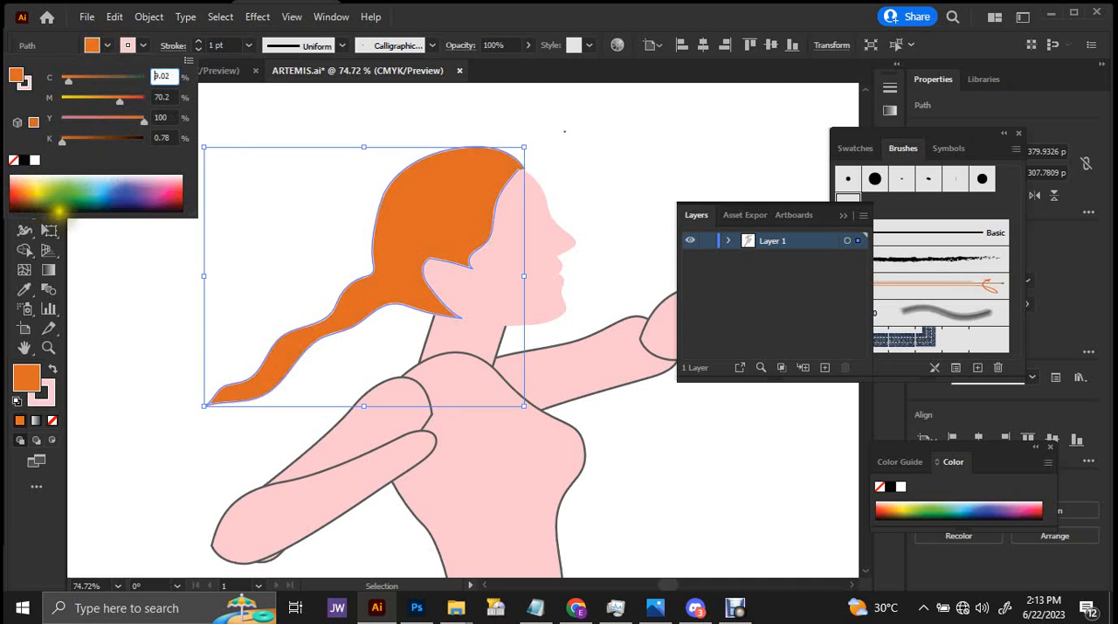
left_click(244, 210)
Remove the pink outline from the orange hair shape and deselect it.
mouse_move(475, 191)
left_mouse_down()
mouse_move(335, 236)
mouse_move(568, 125)
mouse_move(467, 178)
left_mouse_up()
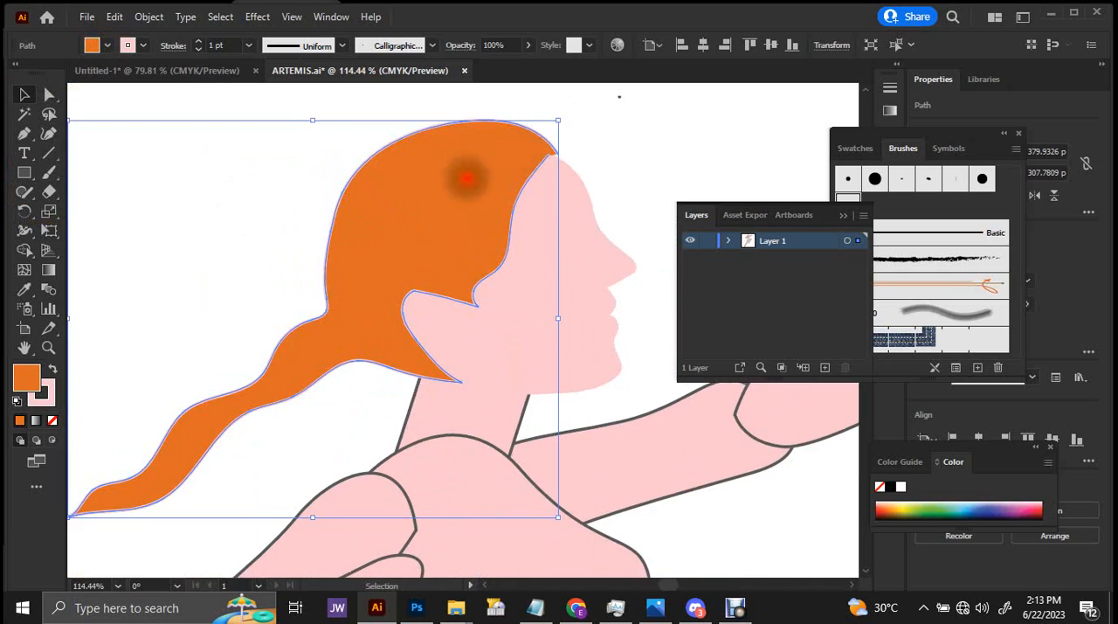
left_click(131, 47)
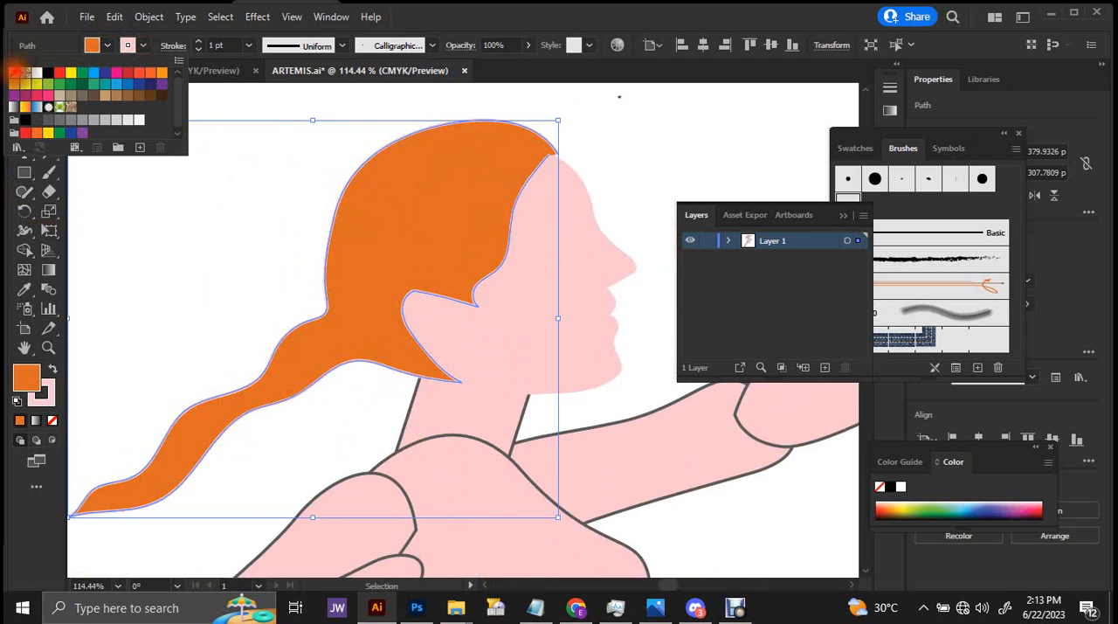
left_click(14, 73)
left_click(245, 185)
left_click_drag(375, 185, 202, 250)
left_click_drag(354, 242, 200, 349)
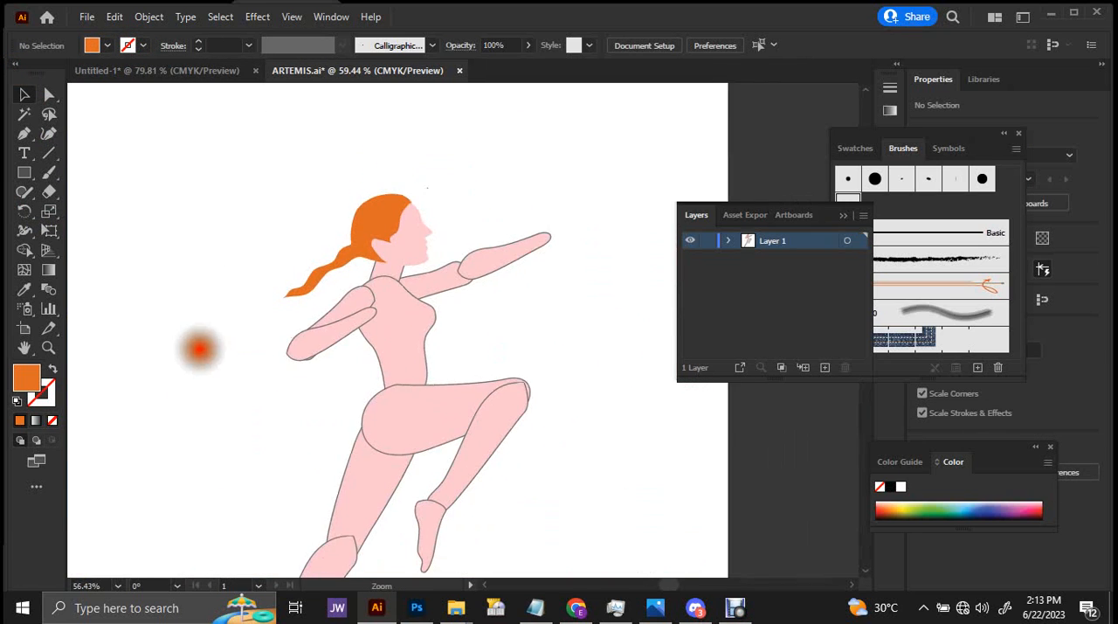
Remove the two anchor points that form the ear notch on the orange hair shape's inner edge.
left_click_drag(398, 219, 603, 223)
key("a")
left_click(374, 237)
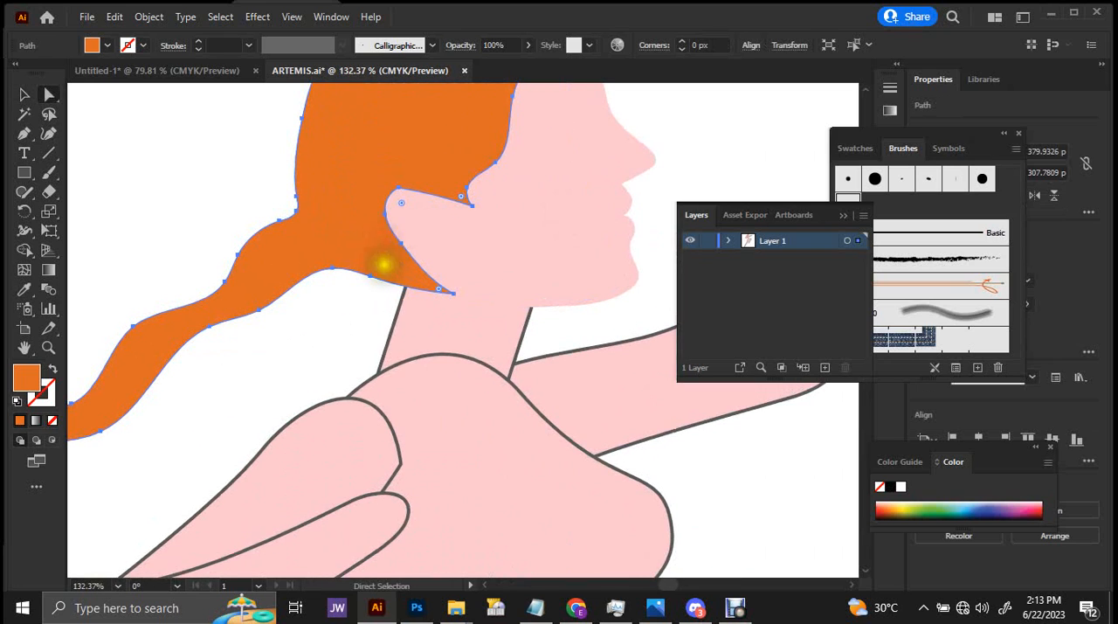
key("p")
left_click(387, 211)
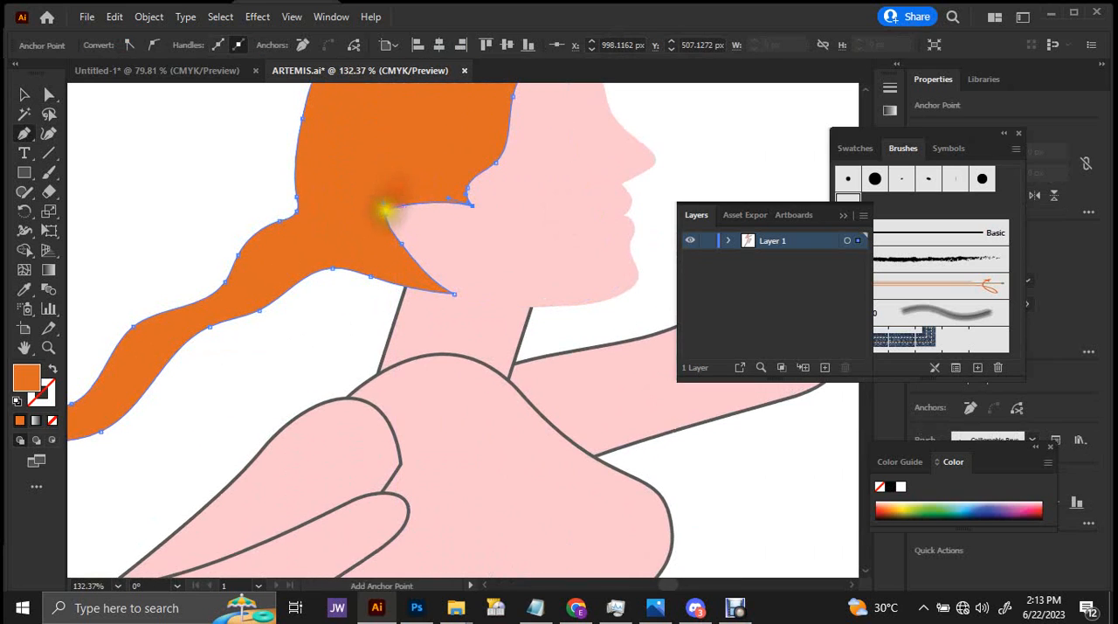
left_click(400, 241)
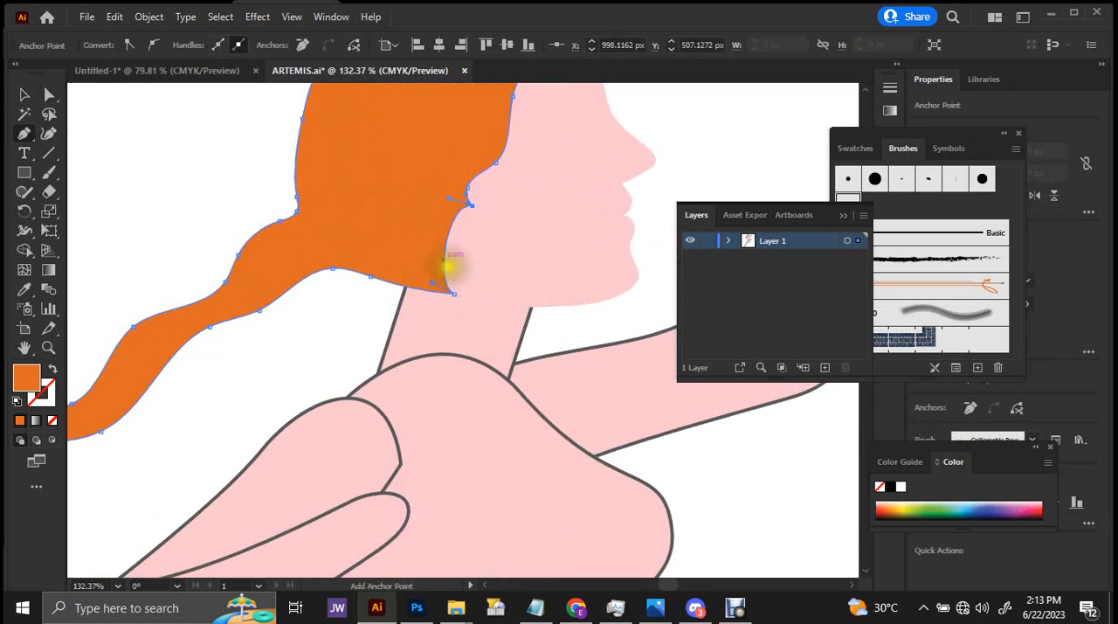
Pull the hair's lower inner corner back toward the nape and remove the neighbouring anchor point on its underside.
key("a")
left_click_drag(451, 198, 436, 269)
key("ctrl+z")
left_click(412, 285)
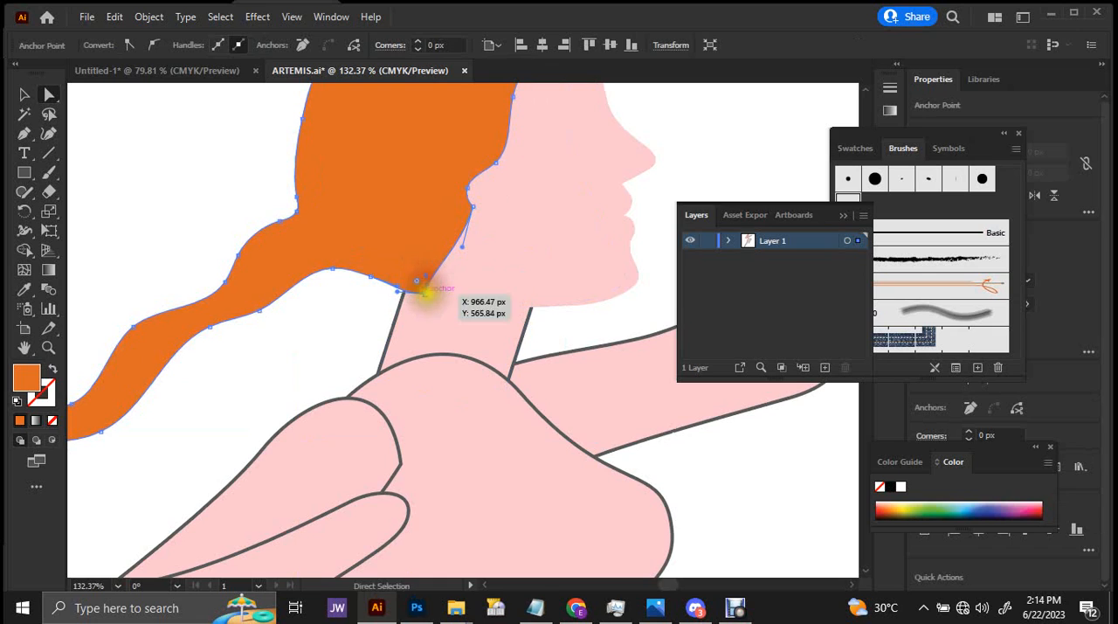
left_click_drag(427, 294, 340, 289)
key("p")
left_click(356, 282)
Move the hair's anchor beside the ear area about 18 px back and 12.5 px down, leaving the hair deselected.
key("a")
scroll(389, 232, "down", 3)
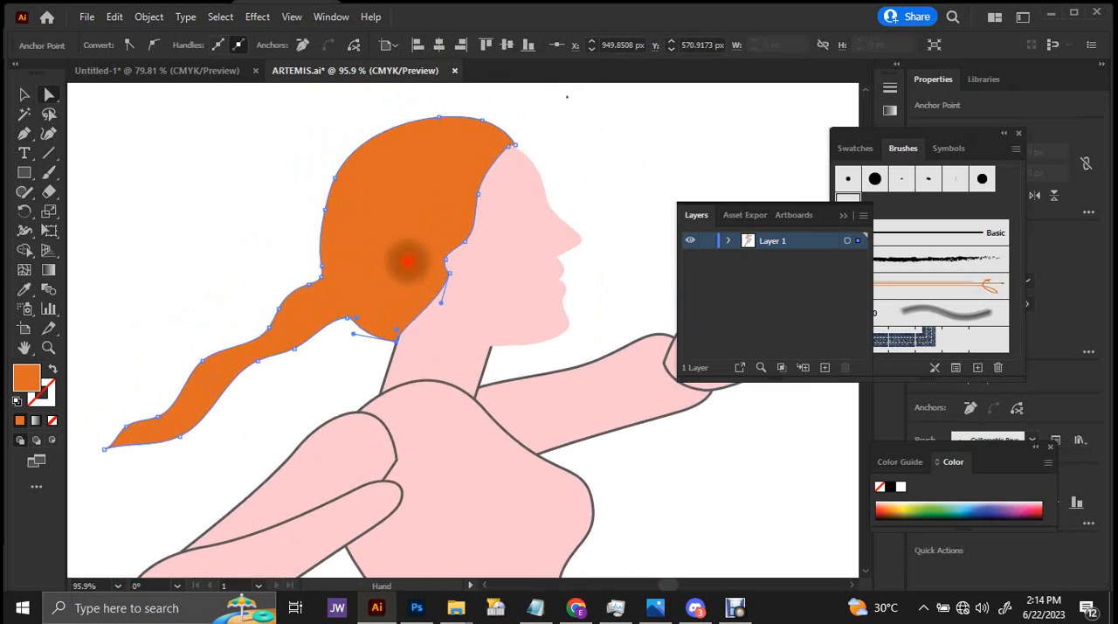
left_click_drag(447, 276, 430, 290)
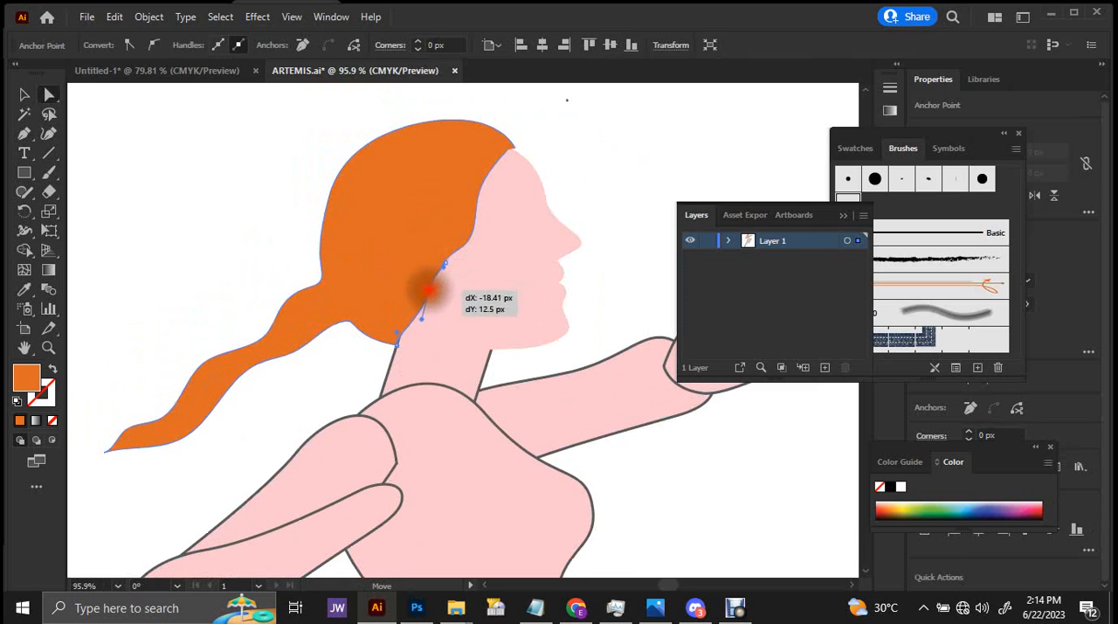
key("v")
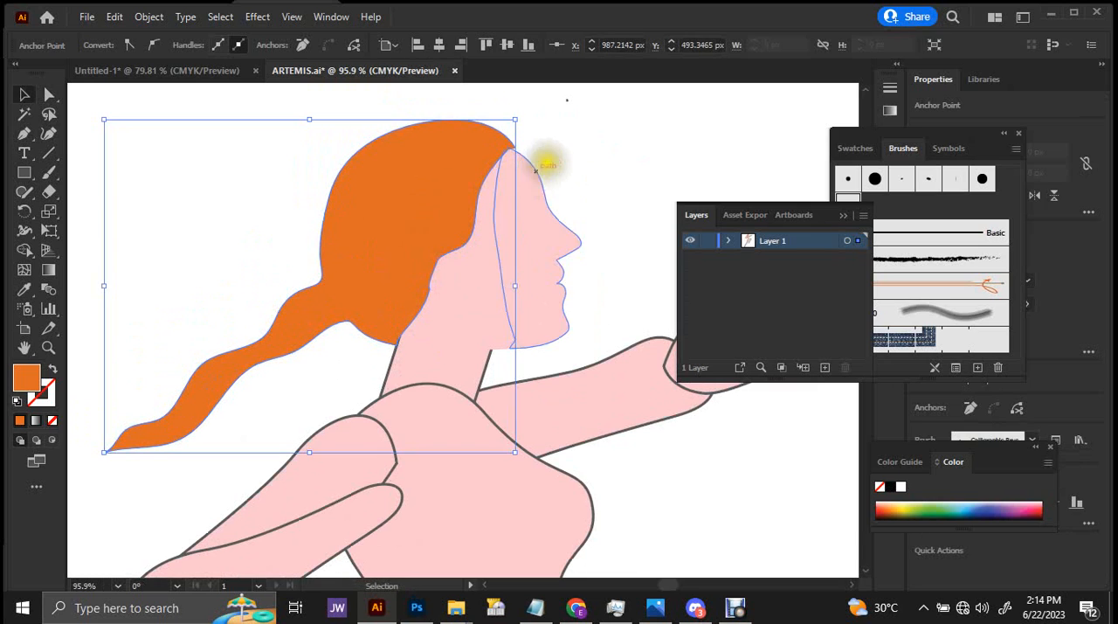
left_click(554, 149)
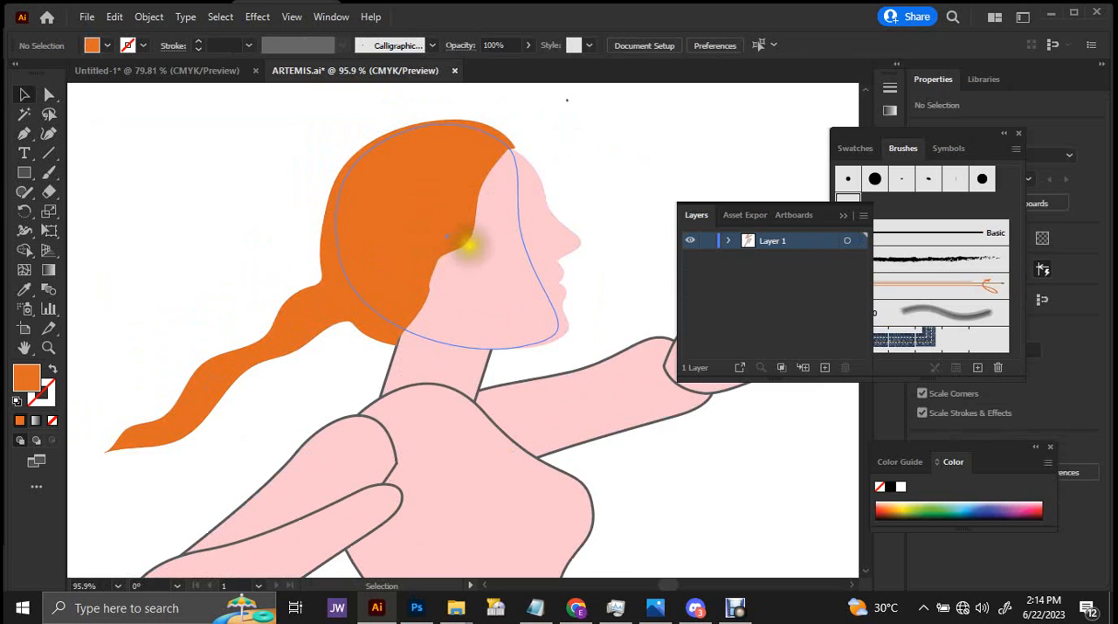
Paint a rounded ear outline over the hair's inner edge and give it the face's pale pink fill without an outline.
key("p")
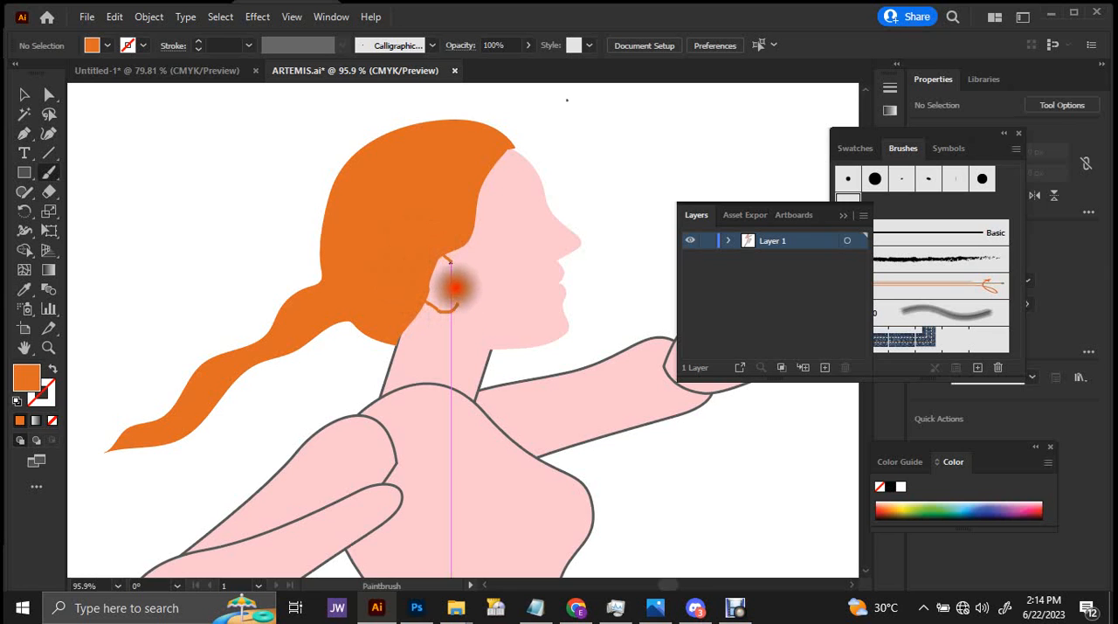
key("v")
left_click(446, 265)
key("i")
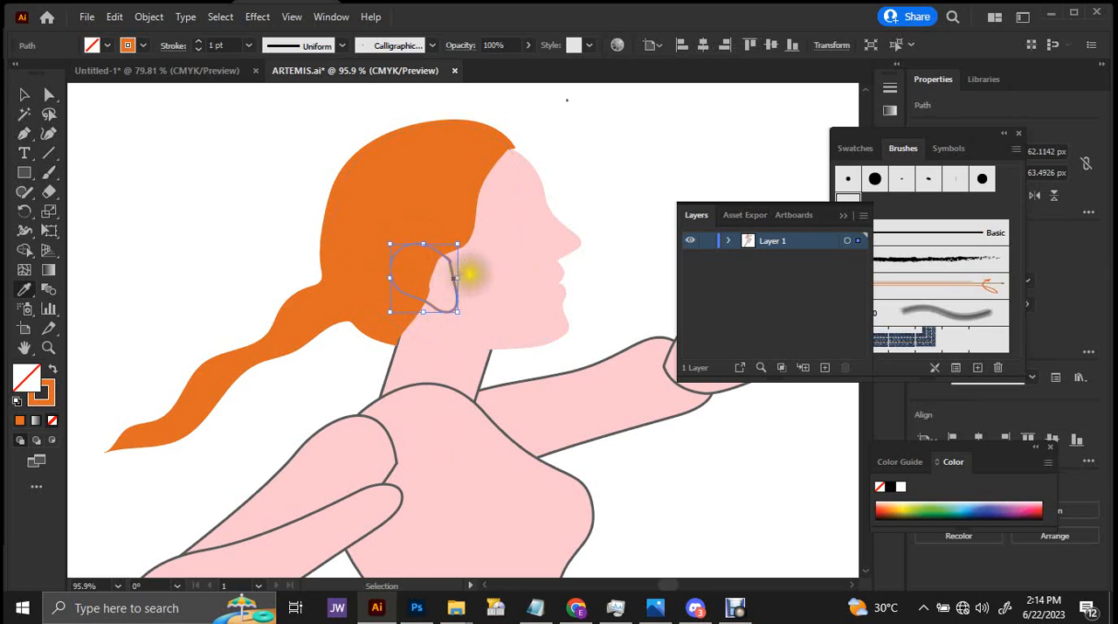
left_click(479, 266)
key("v")
left_click(579, 156)
Remove the stray triangular nose piece behind the face profile and reposition the profile against the front of the head.
key("ctrl+space")
left_click_drag(520, 180, 445, 289)
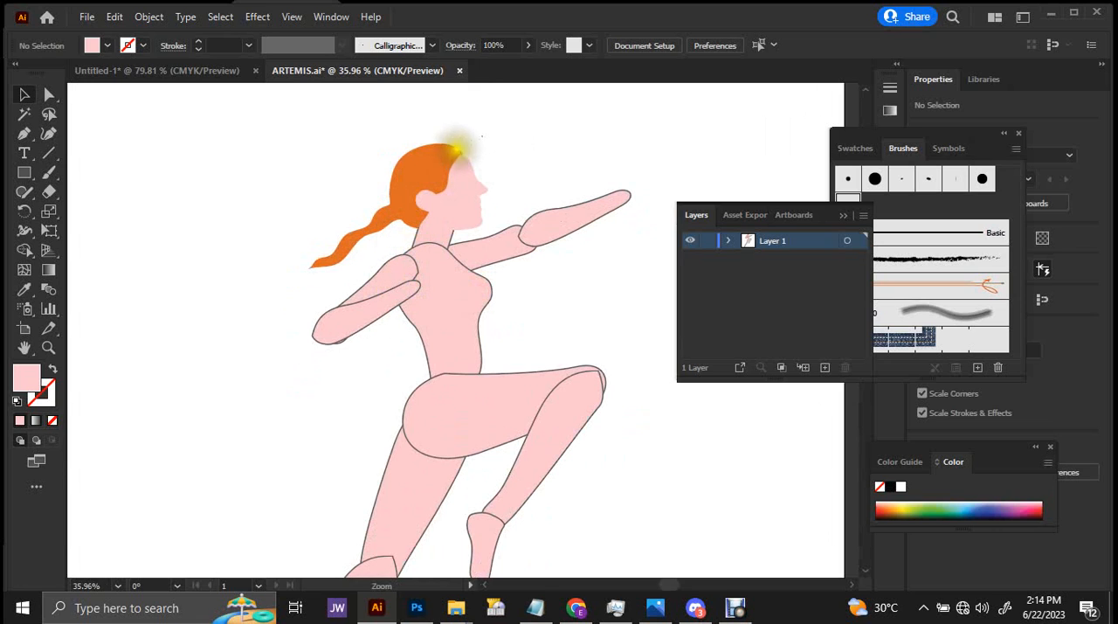
left_click_drag(454, 148, 638, 142)
double_click(483, 218)
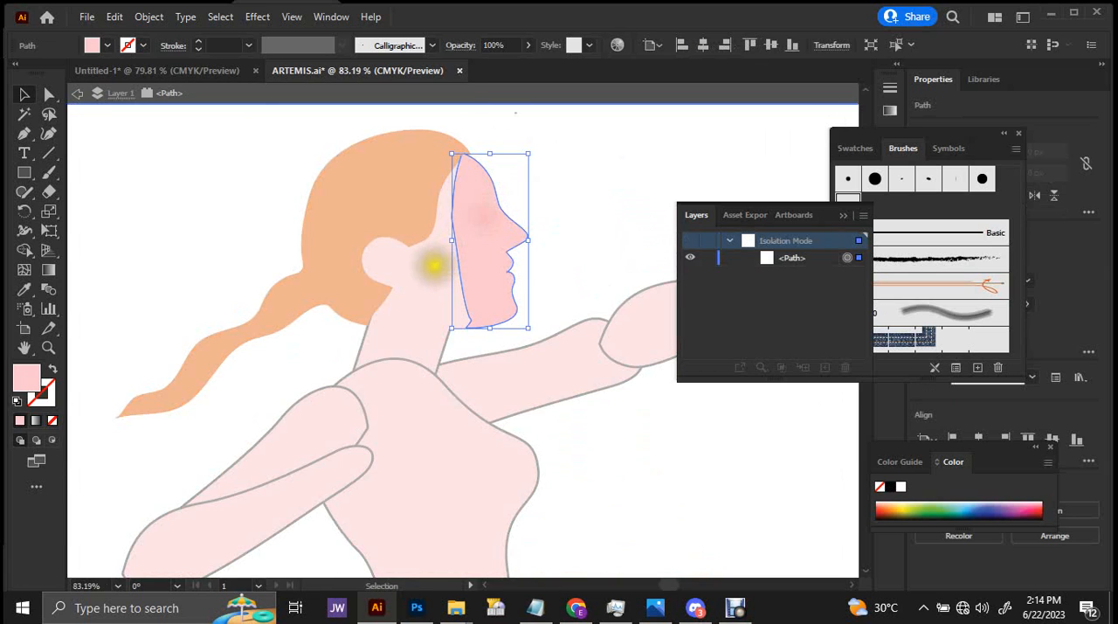
key("Escape")
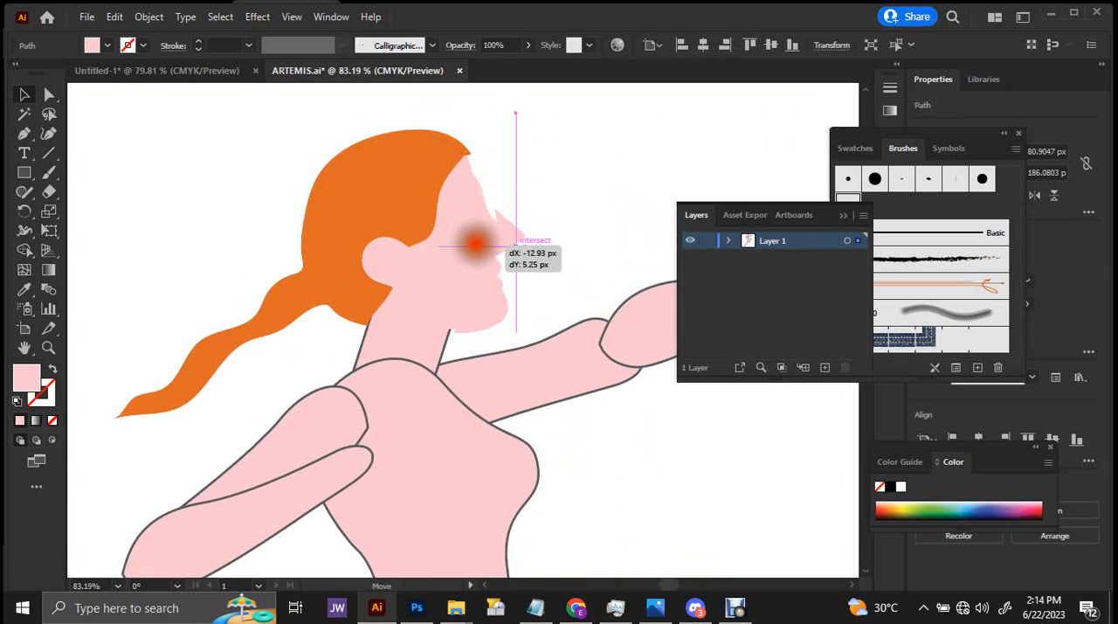
left_click_drag(478, 239, 477, 239)
left_click(508, 231)
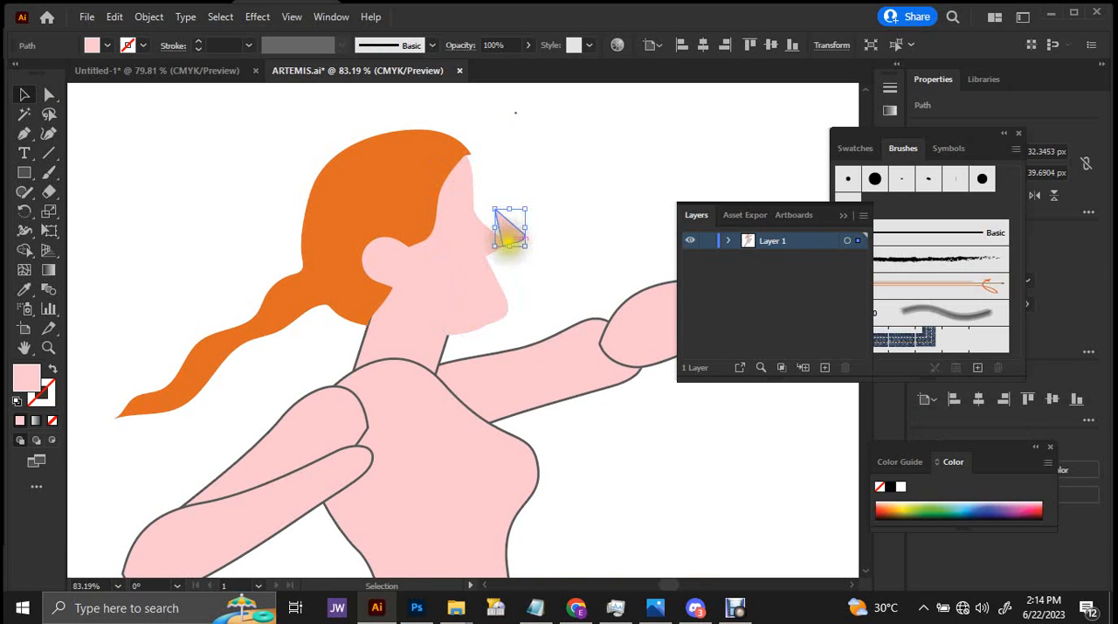
left_click(509, 235)
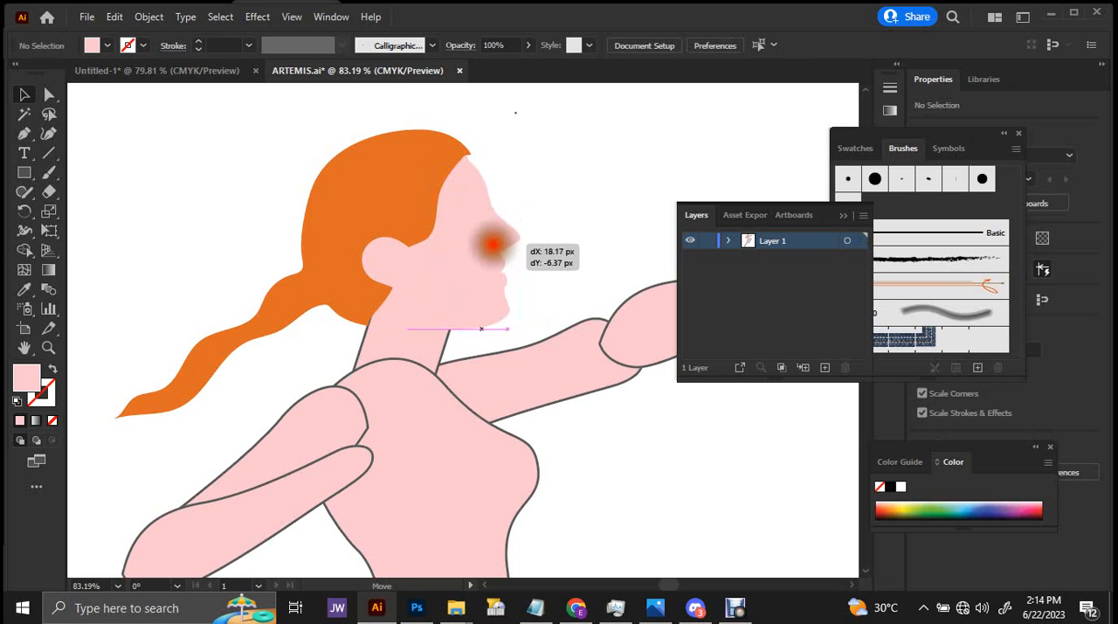
left_click_drag(495, 242, 496, 243)
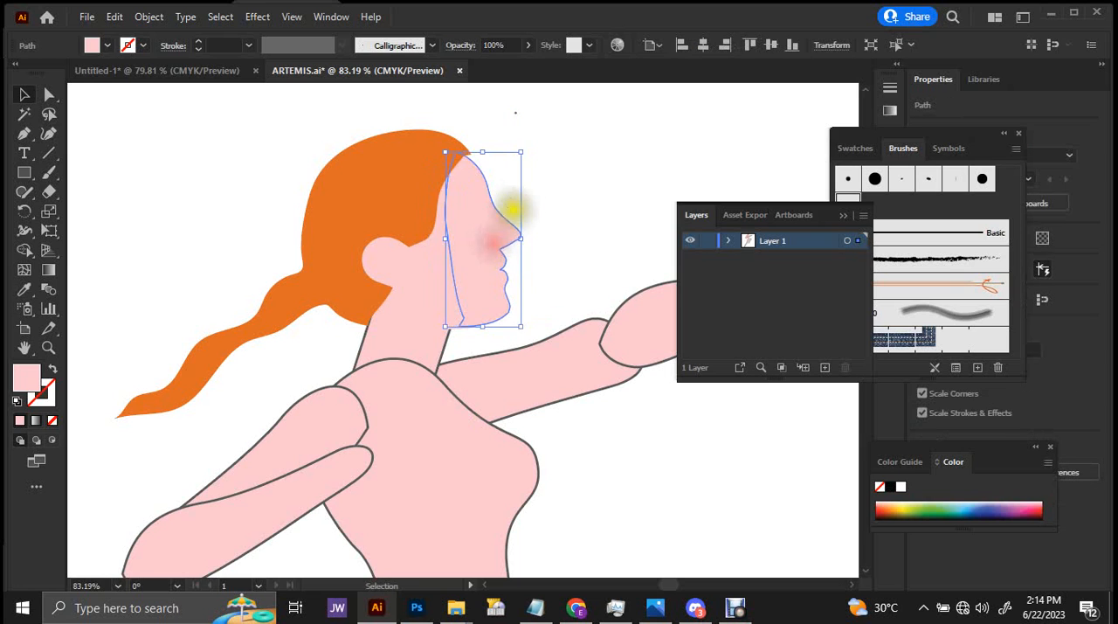
Paint a thin wavy hair strand with the Paintbrush from the front hairline down in front of the forehead.
left_click_drag(537, 182, 624, 135)
mouse_move(496, 157)
left_mouse_down()
mouse_move(548, 159)
mouse_move(493, 225)
left_mouse_up()
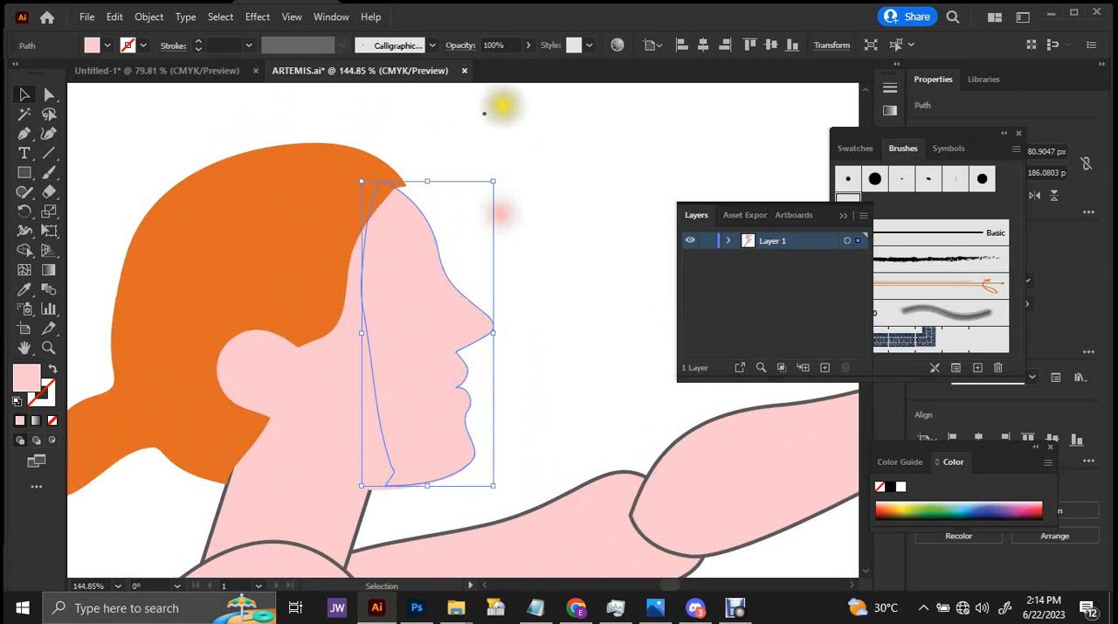
key("b")
left_click_drag(407, 188, 447, 203)
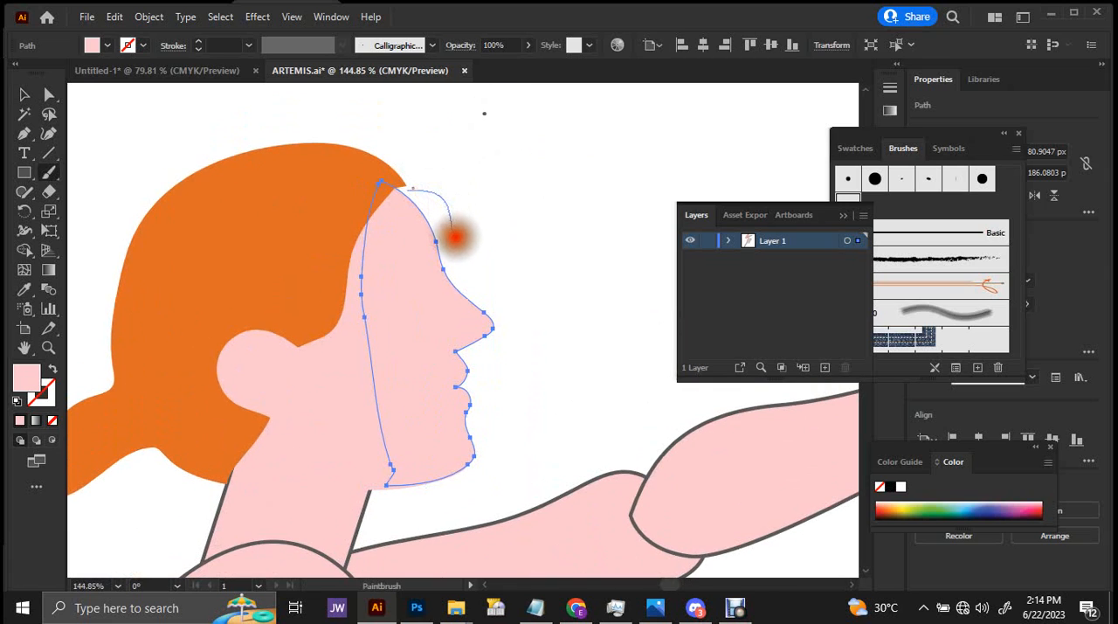
mouse_move(484, 254)
left_mouse_down()
mouse_move(501, 297)
mouse_move(475, 264)
left_mouse_up()
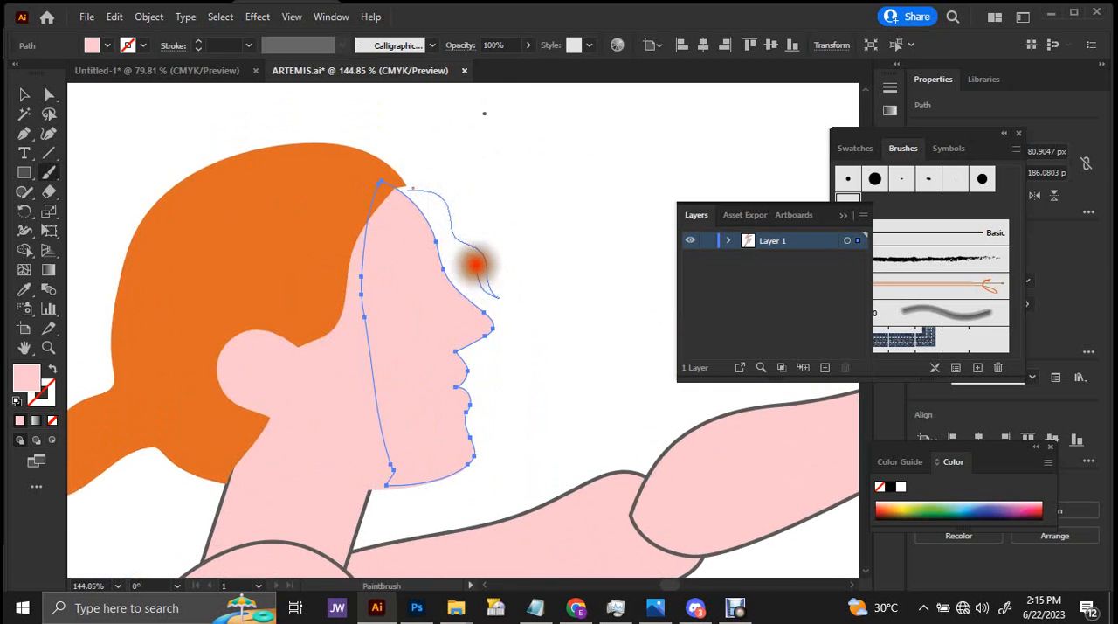
left_click_drag(406, 194, 432, 192)
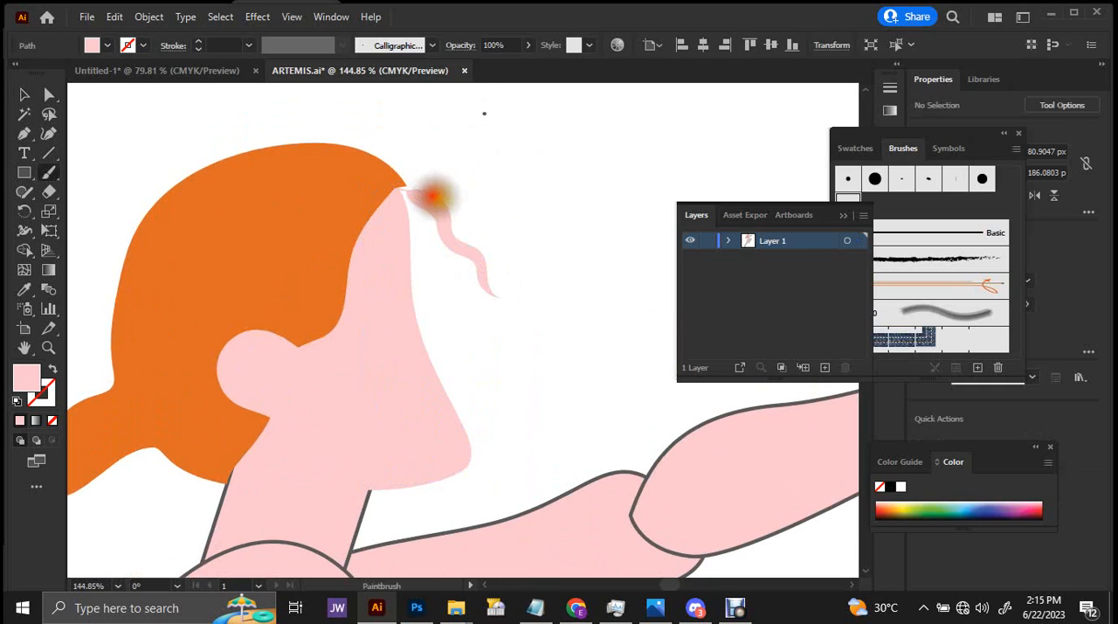
Fill the loose forehead strand with the orange sampled from the main hair shape.
key("v")
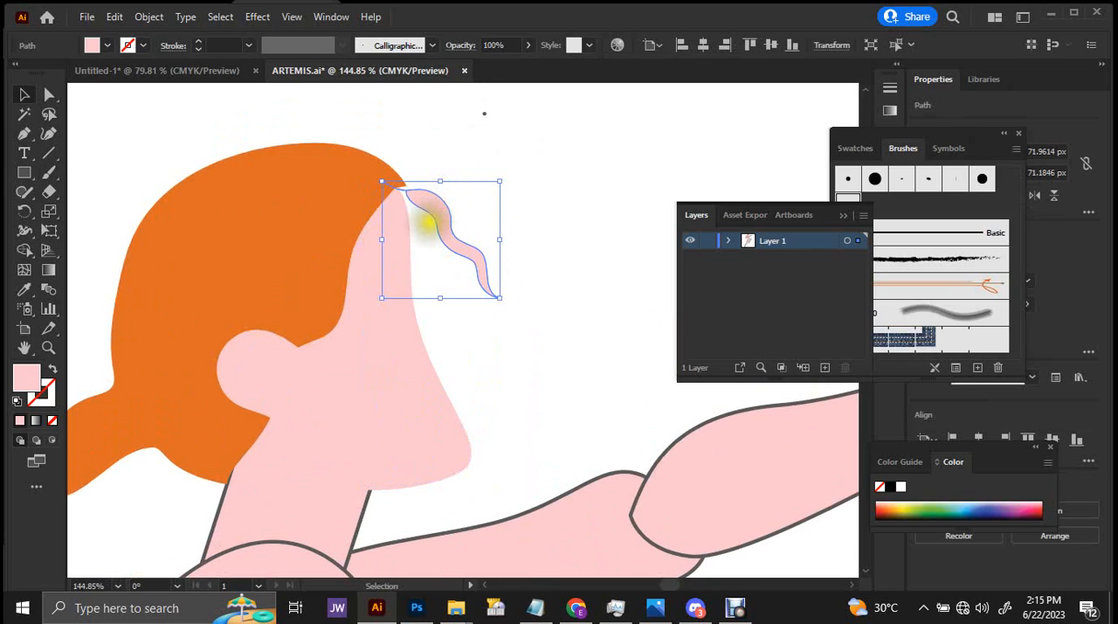
key("i")
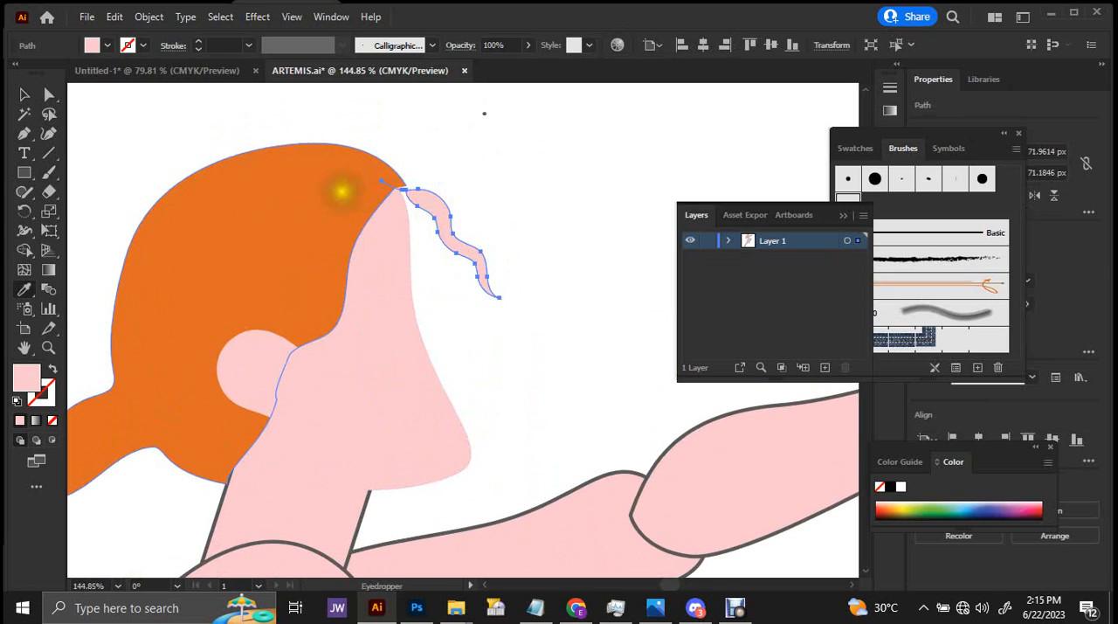
left_click(343, 191)
key("v")
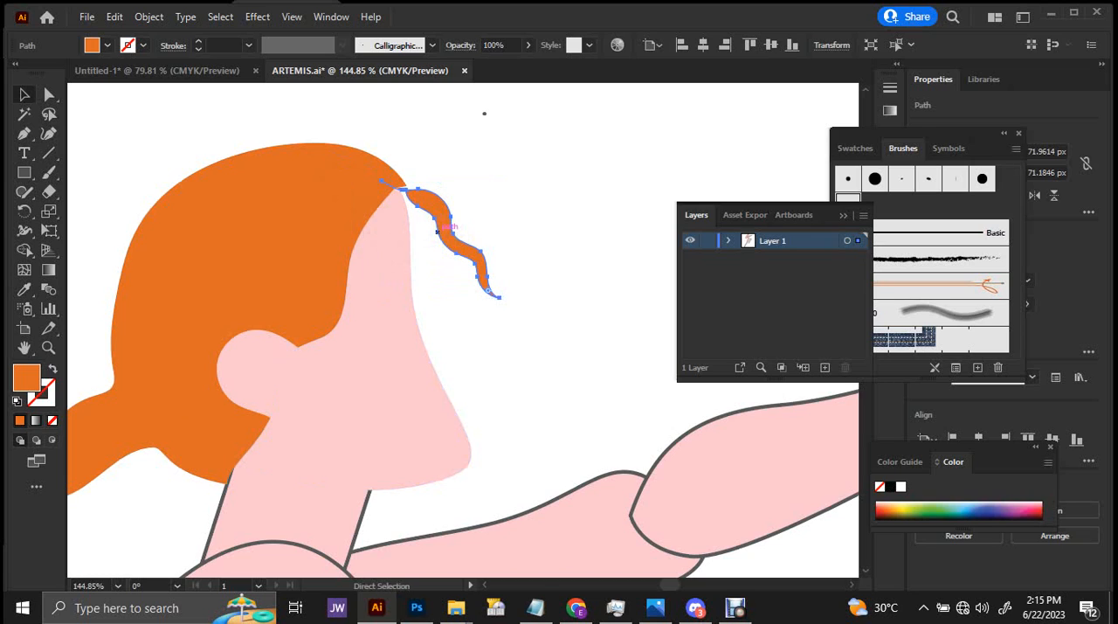
Undo back to the intact face profile, bring back the orange strand alongside it, and place the strand at the front hairline.
key("ctrl+z")
key("ctrl+z")
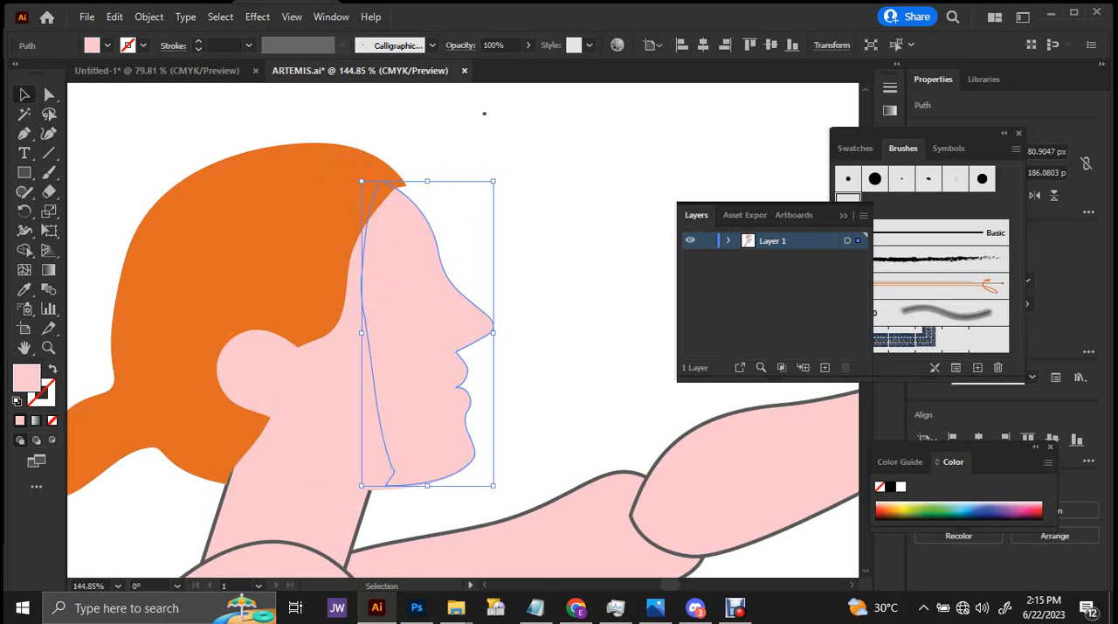
key("ctrl+shift+z")
key("ctrl+shift+z")
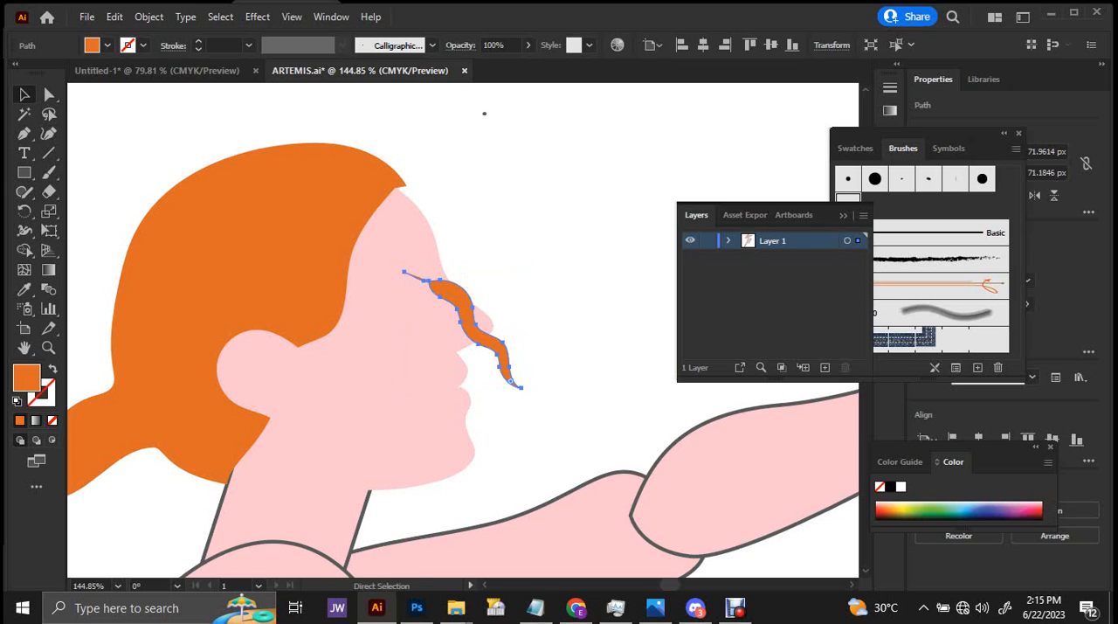
mouse_move(479, 354)
left_mouse_down()
mouse_move(494, 353)
mouse_move(524, 273)
mouse_move(466, 260)
mouse_move(355, 320)
left_mouse_up()
left_click(602, 239)
Select the face profile together with the head shape, tilt the group slightly upward and shift it to fit under the hair.
left_click_drag(438, 270, 492, 220)
left_click(484, 231)
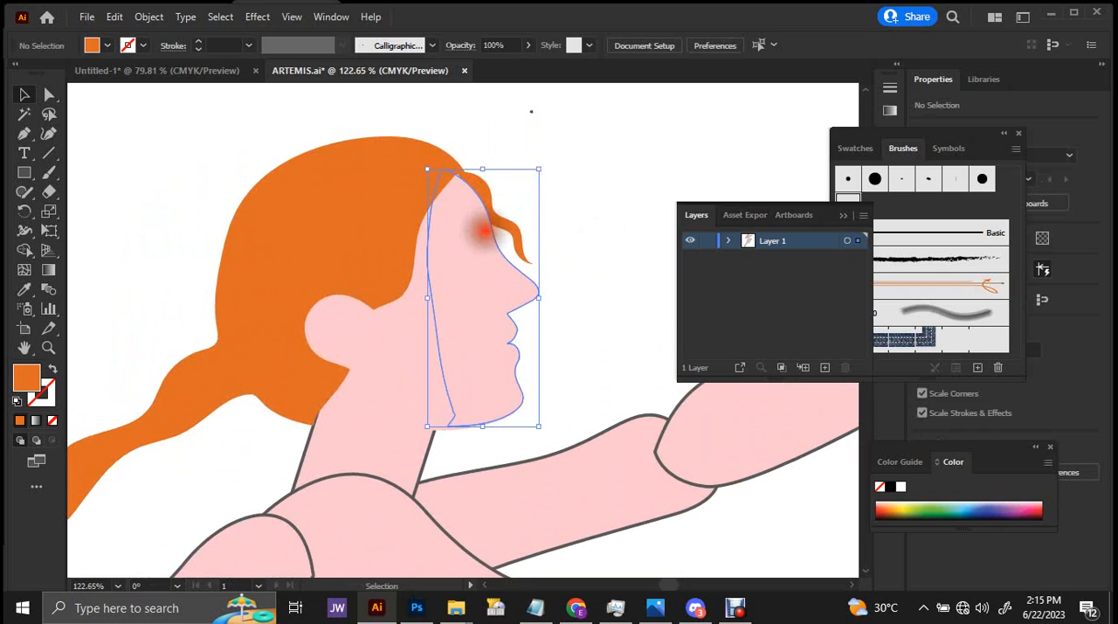
left_click(402, 341)
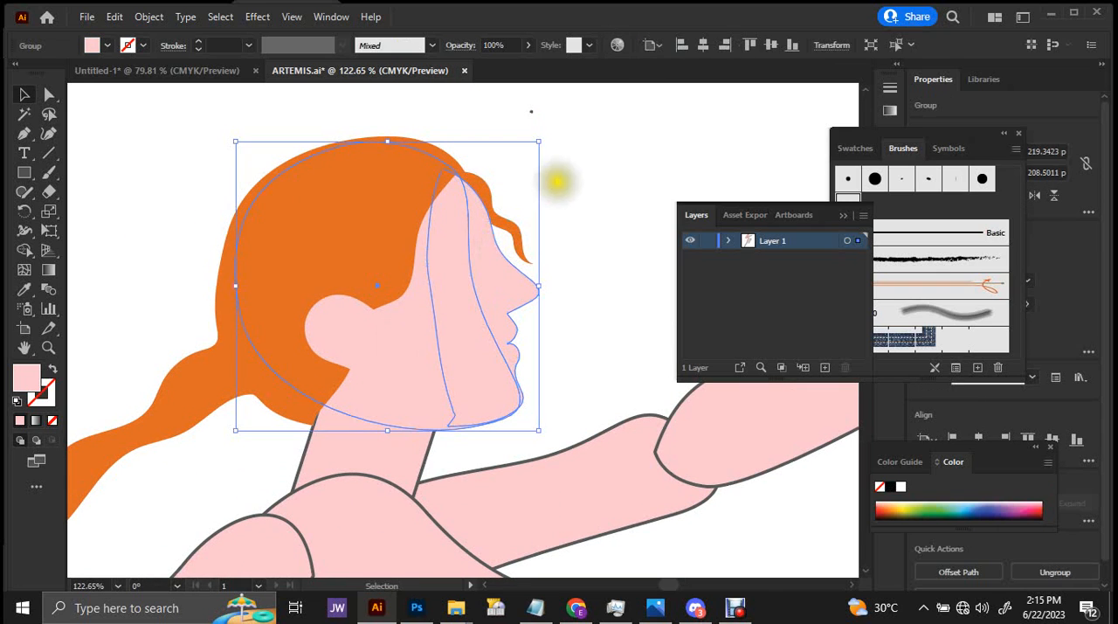
left_click_drag(549, 137, 512, 141)
left_click_drag(440, 280, 429, 292)
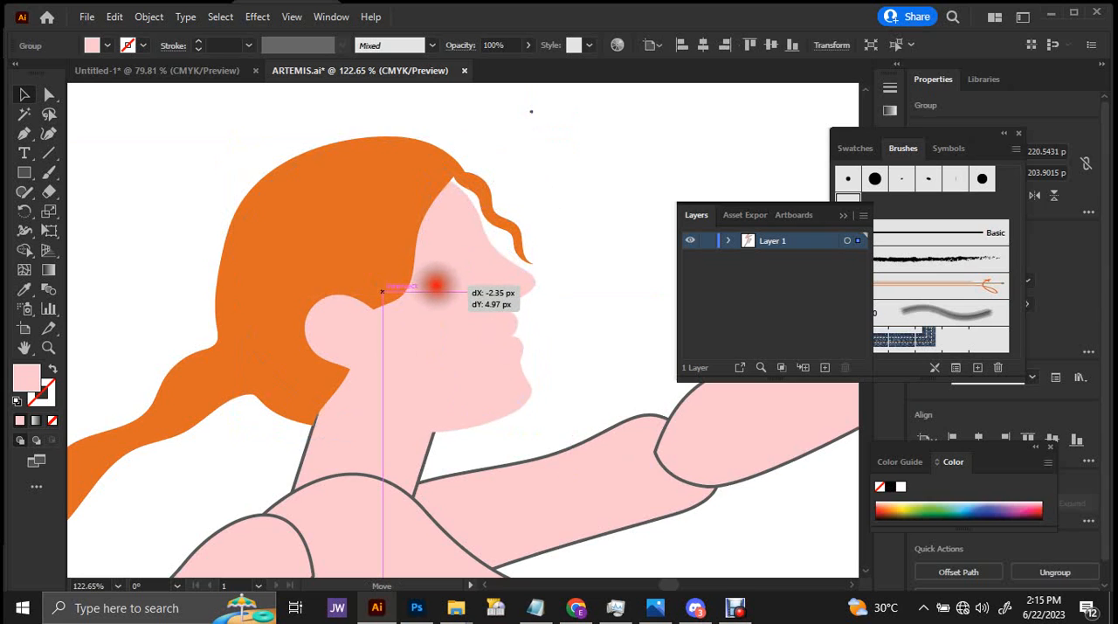
left_click_drag(507, 242, 114, 262)
left_click(554, 206)
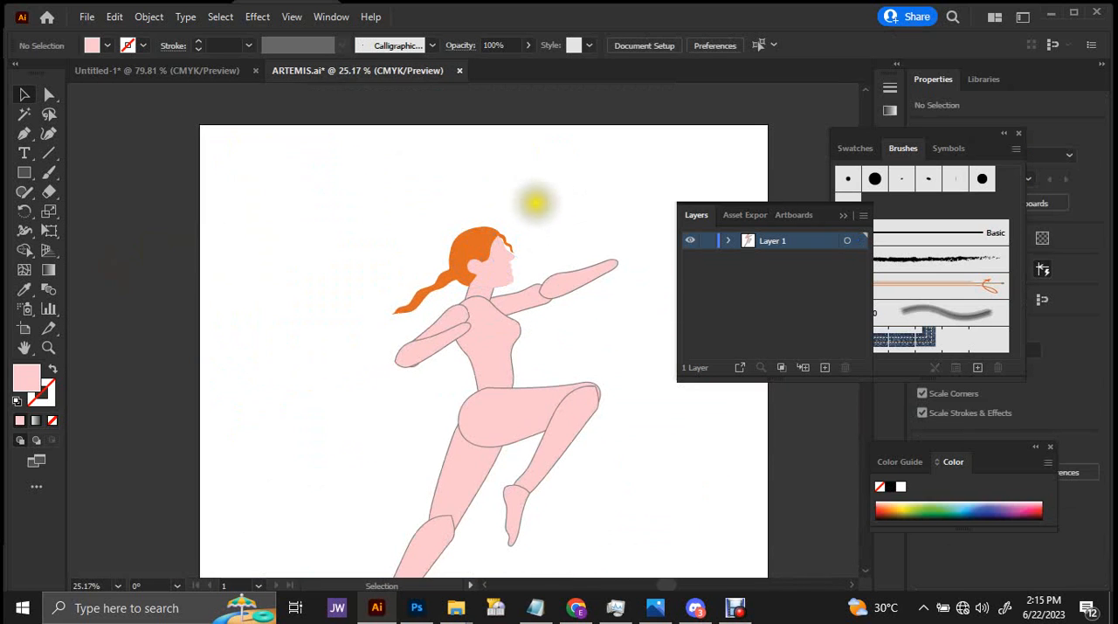
Examine the tilted head and the forehead strand up close and against the whole figure.
left_click_drag(482, 249, 711, 267)
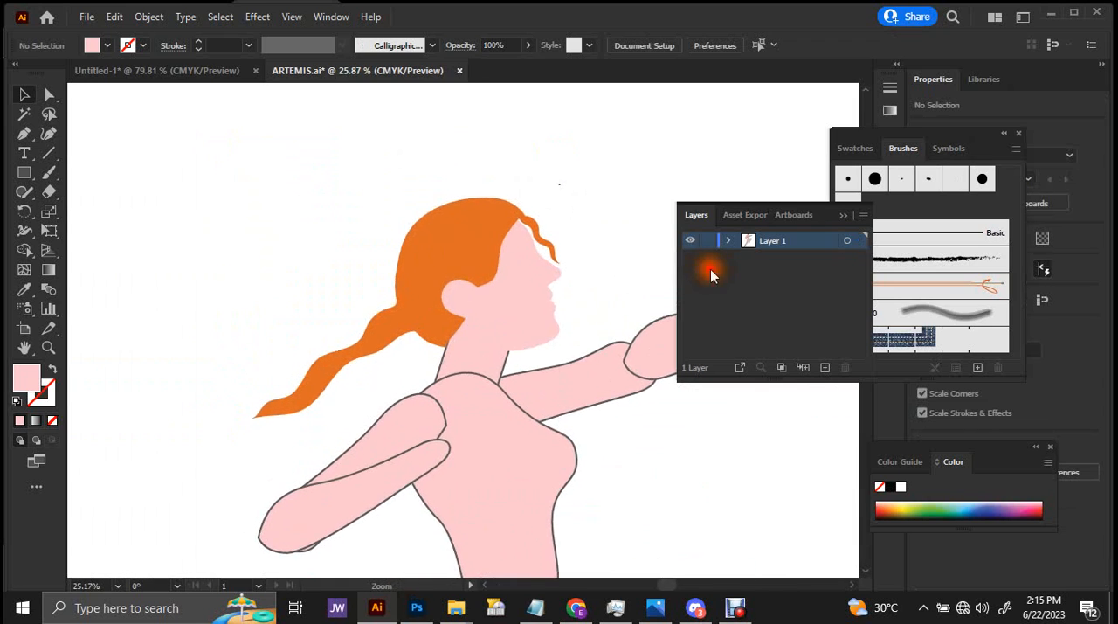
left_click(515, 319)
left_click(552, 274, "shift")
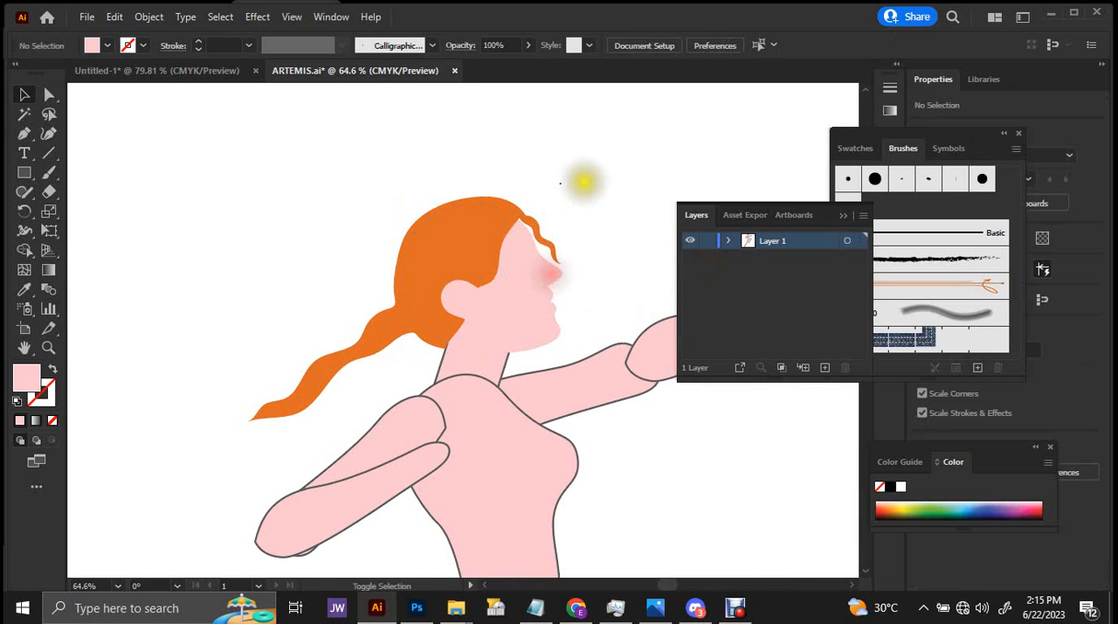
left_click_drag(599, 157, 383, 306)
mouse_move(542, 250)
left_mouse_down()
mouse_move(513, 252)
mouse_move(531, 253)
left_mouse_up()
left_click(582, 180)
scroll(570, 223, "down", 5)
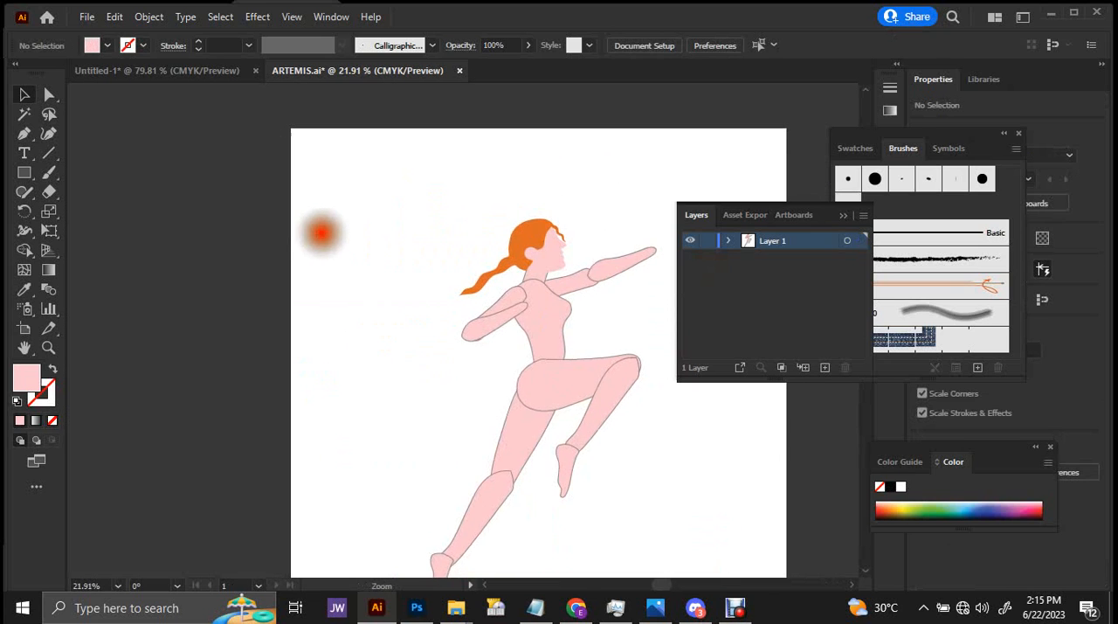
scroll(472, 245, "up", 8)
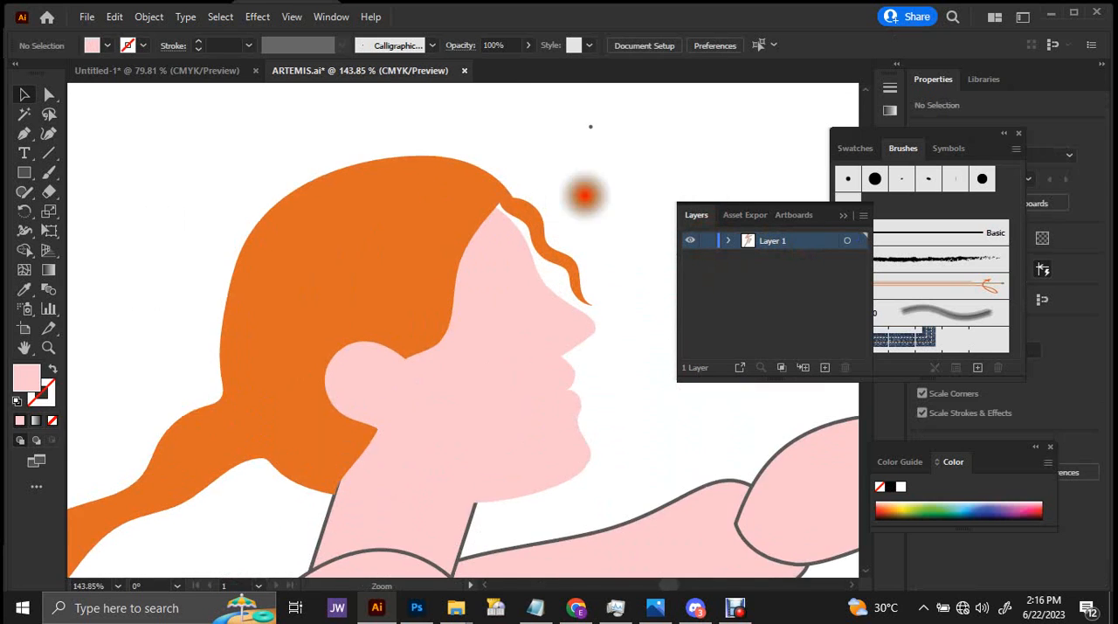
Nudge the loose orange strand slightly back toward the forehead at the hairline.
scroll(559, 201, "up", 1)
mouse_move(446, 192)
left_mouse_down()
mouse_move(434, 193)
mouse_move(444, 199)
left_mouse_up()
left_click_drag(541, 224, 530, 225)
scroll(541, 214, "down", 3)
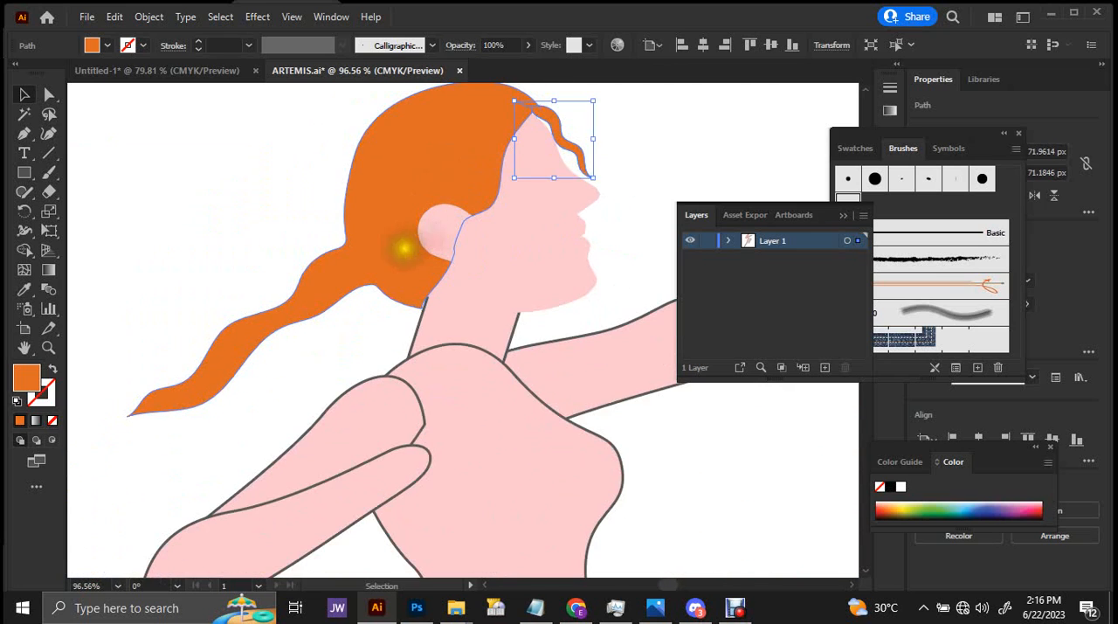
Scale the main hair shape down from its ponytail end to about 363 px wide and 294 px high.
left_click(404, 249)
left_click_drag(127, 416, 145, 402)
key("ctrl+space")
left_click_drag(504, 292, 301, 320)
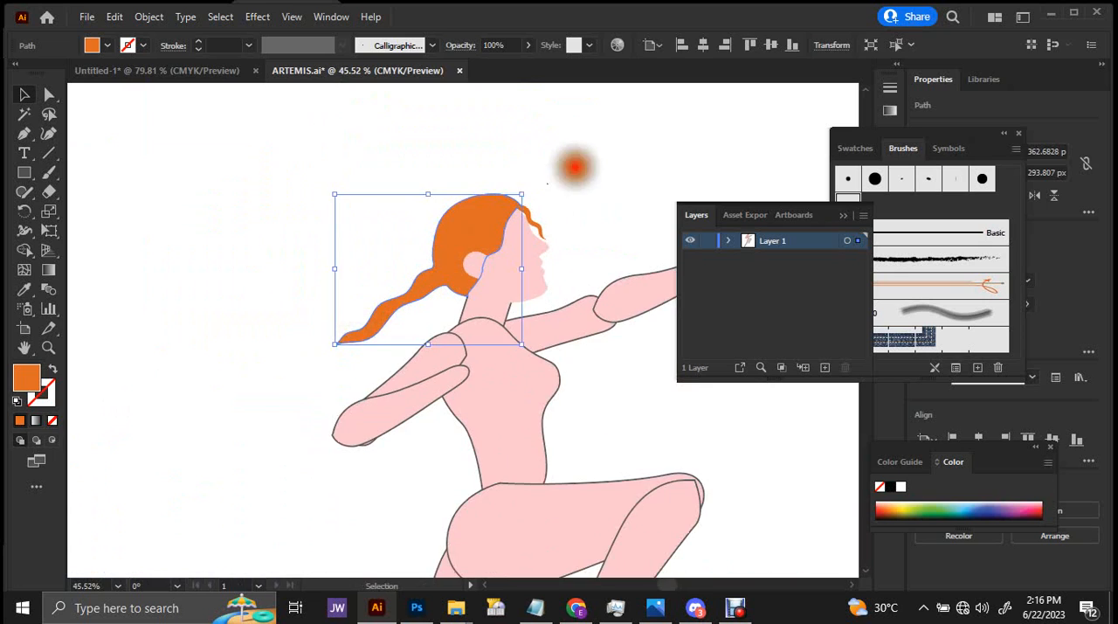
Tilt the loose orange strand slightly outward and reposition it so it hangs from the forehead's hairline.
left_click(574, 168)
key("ctrl+space")
left_click_drag(603, 196, 416, 228)
left_click_drag(601, 195, 802, 246)
left_click_drag(495, 243, 673, 264)
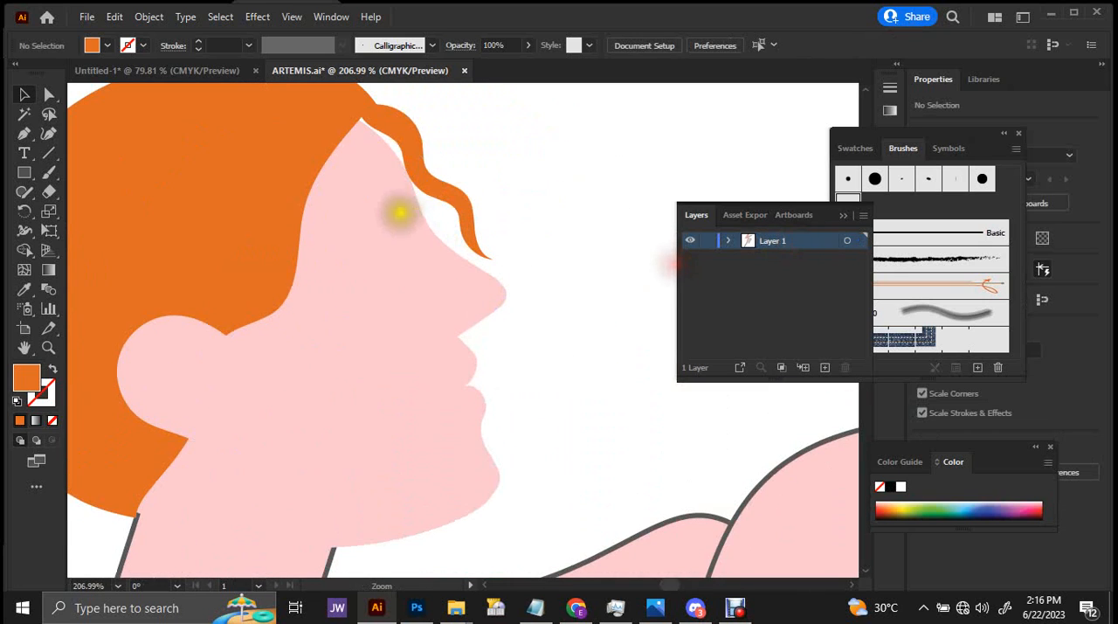
left_click_drag(433, 190, 437, 195)
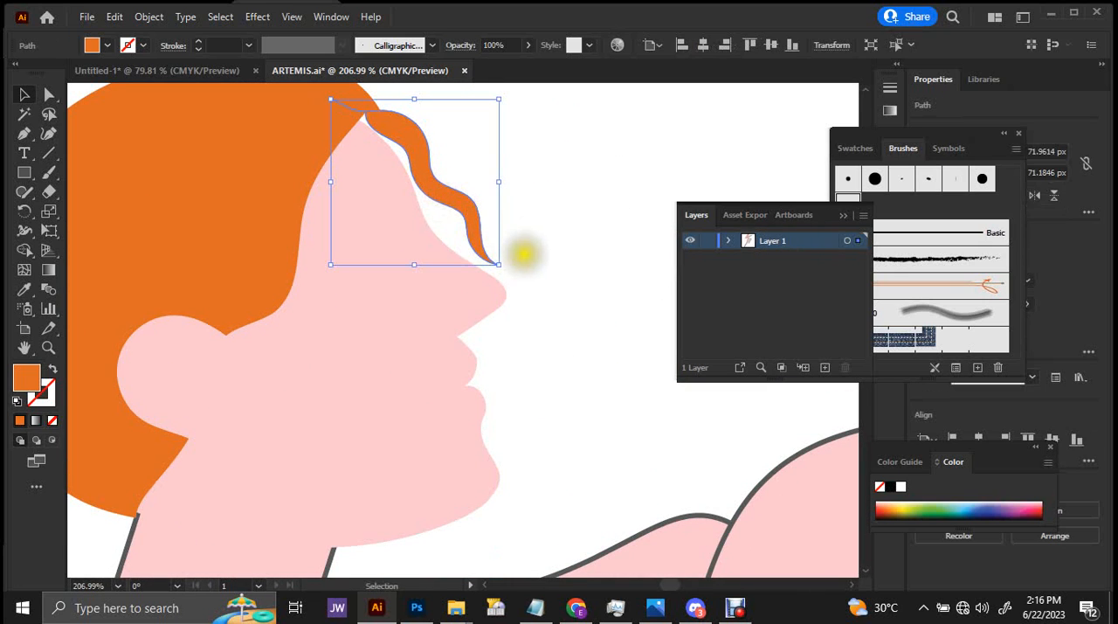
left_click_drag(519, 272, 518, 247)
left_click_drag(483, 212, 476, 199)
left_click(573, 179)
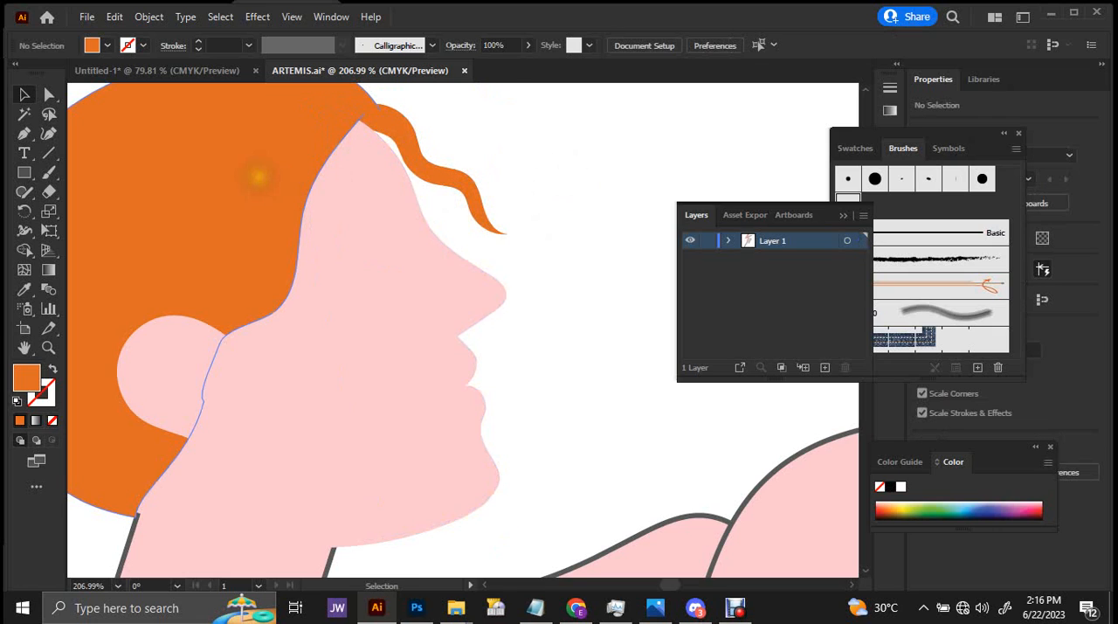
left_click_drag(412, 220, 399, 241)
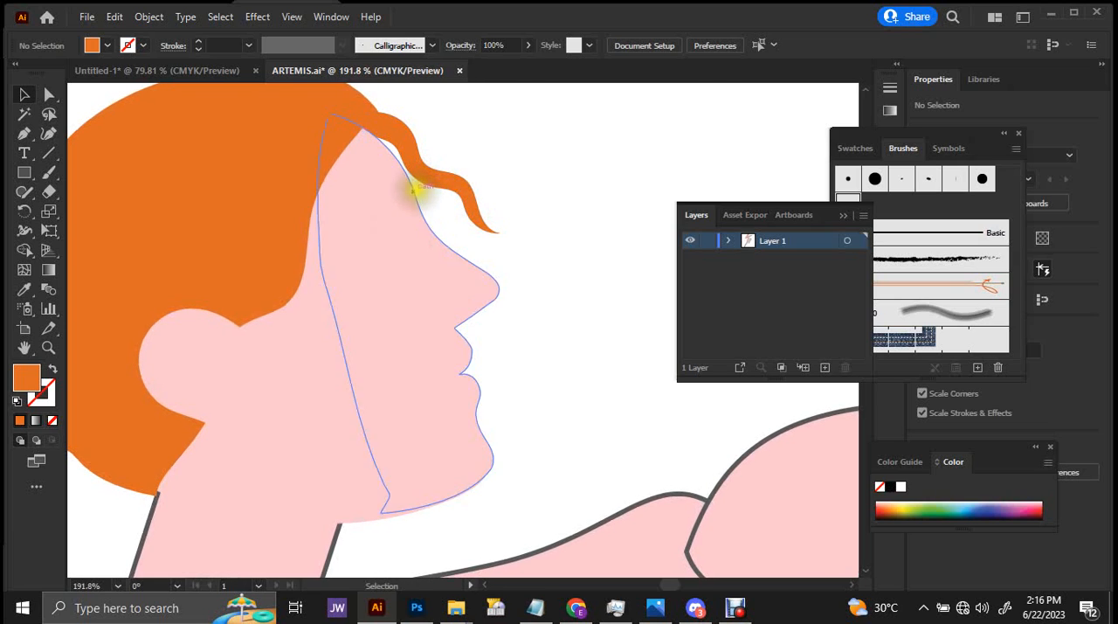
left_click_drag(430, 183, 436, 192)
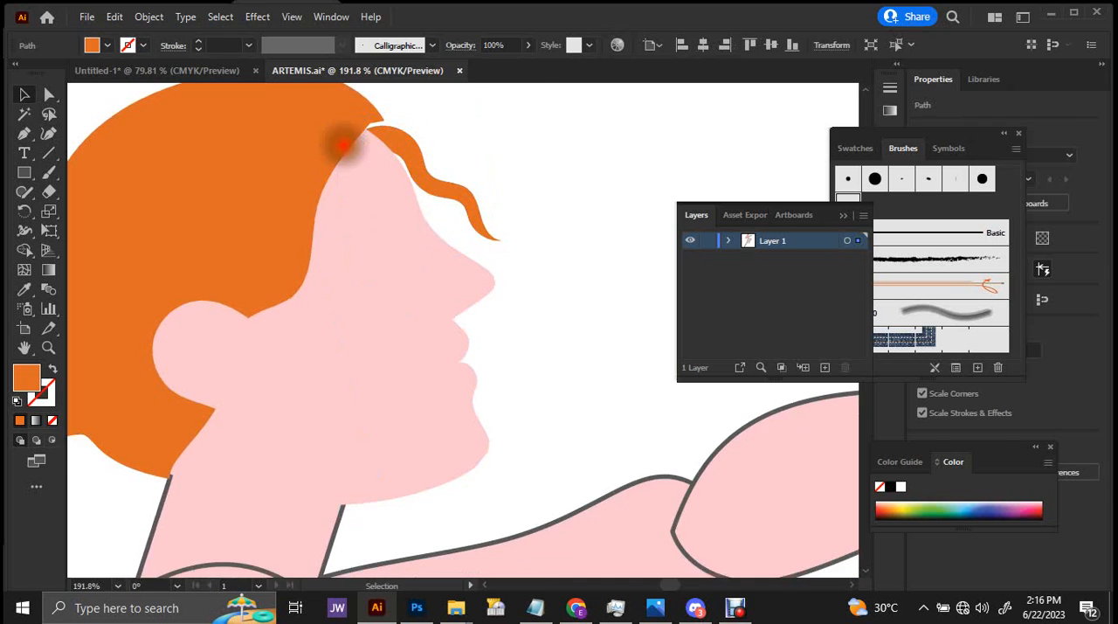
Delete the protruding corner anchor at the front tip of the main hair shape.
left_click_drag(344, 145, 569, 213)
left_click(533, 174, "ctrl")
key("a")
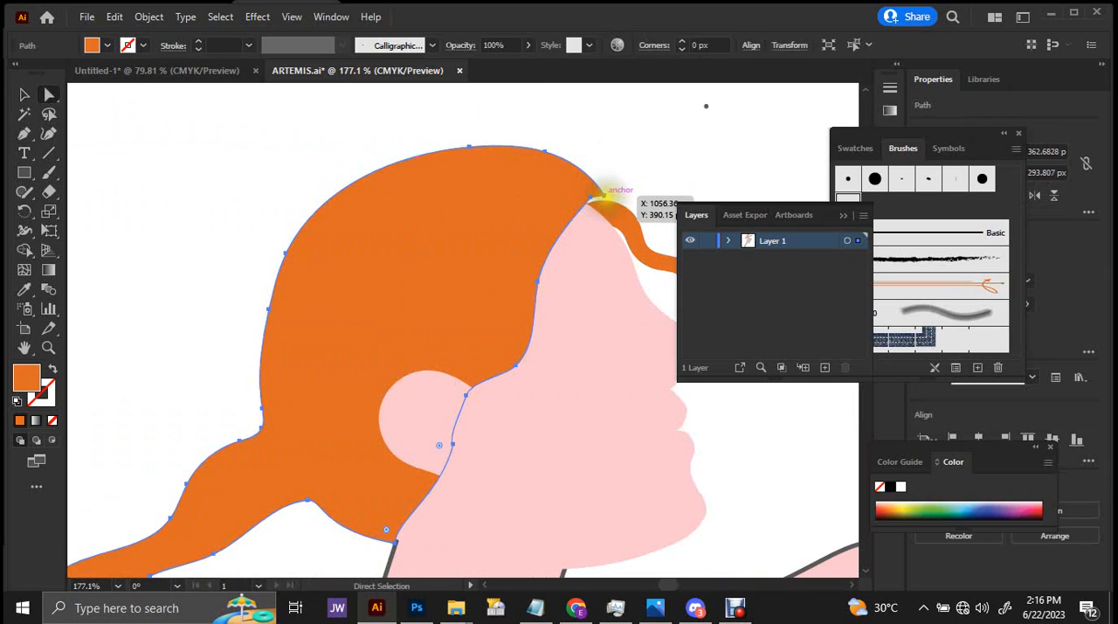
left_click(605, 192)
key("p")
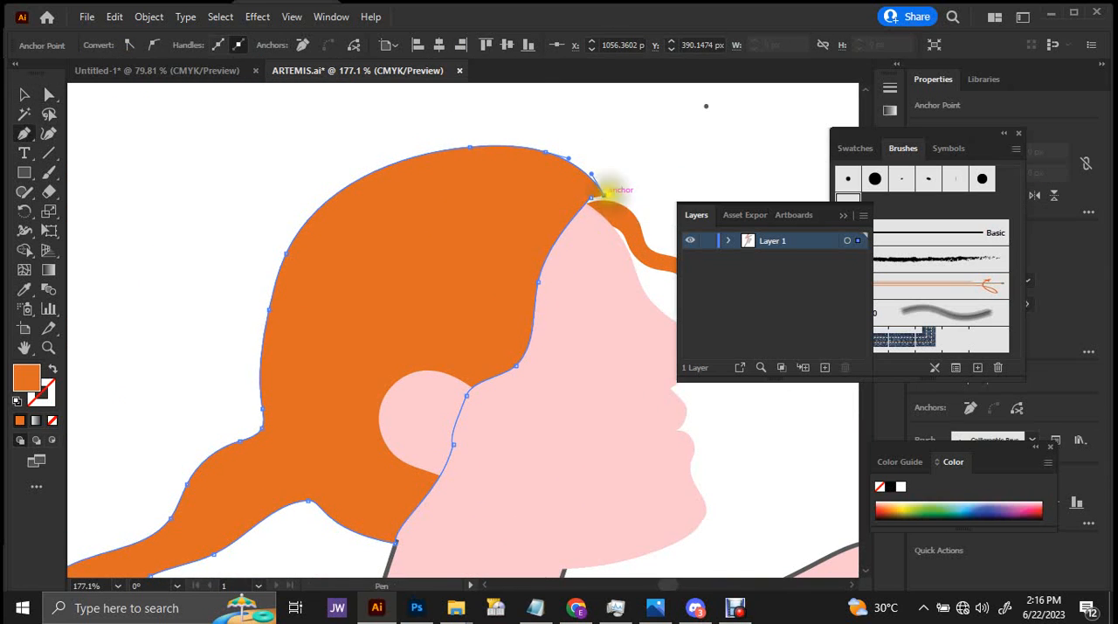
key("a")
left_click_drag(603, 189, 1110, 225)
key("p")
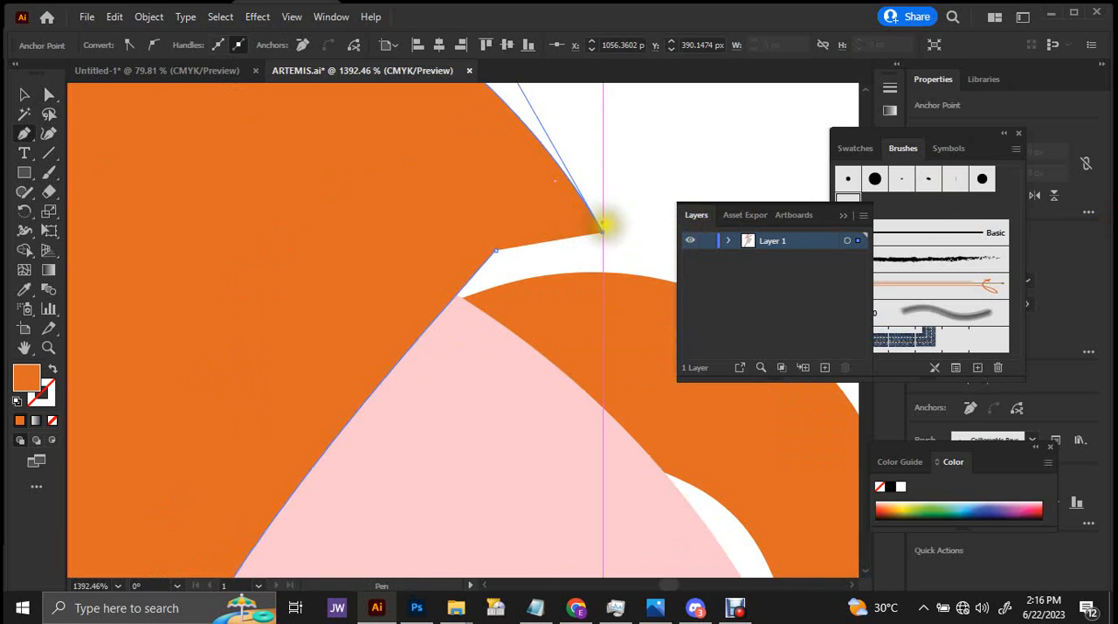
left_click(603, 233)
left_click(496, 251)
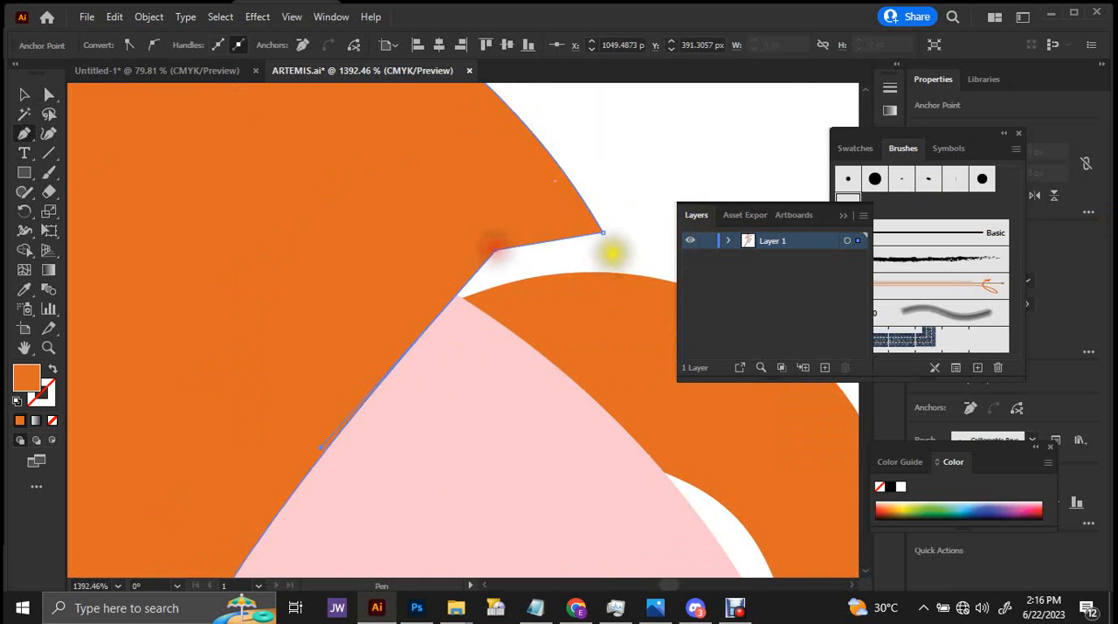
left_click(603, 232)
left_click_drag(597, 237, 60, 237)
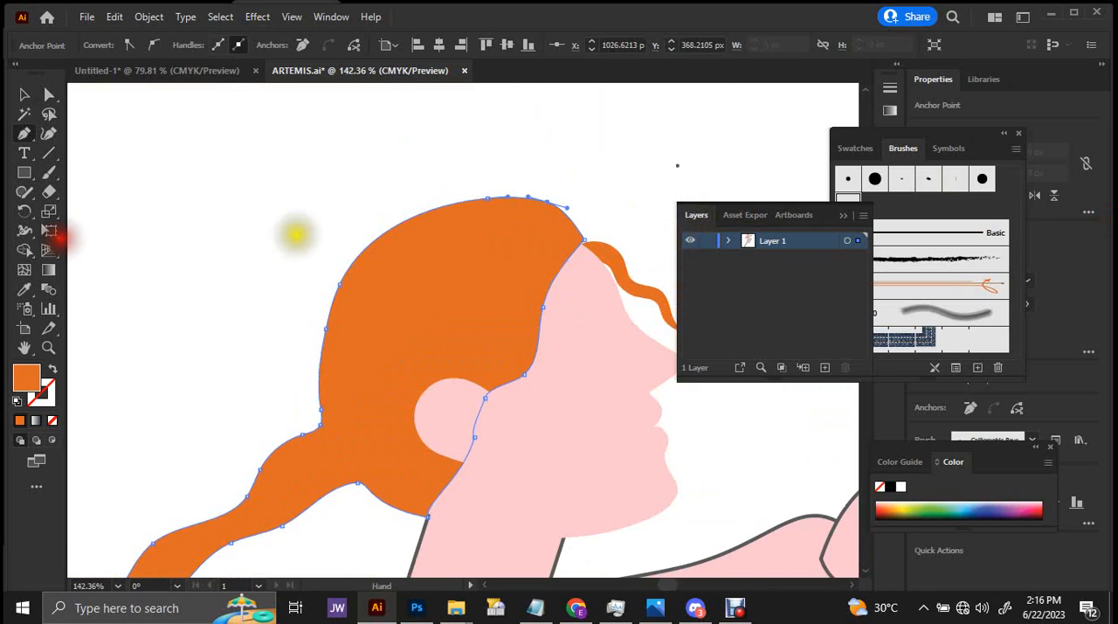
Shift the anchor on the hair's upper front curve about 3.2 px back and 1.8 px down to smooth the crown.
key("v")
left_click_drag(530, 202, 798, 255)
left_click(569, 244)
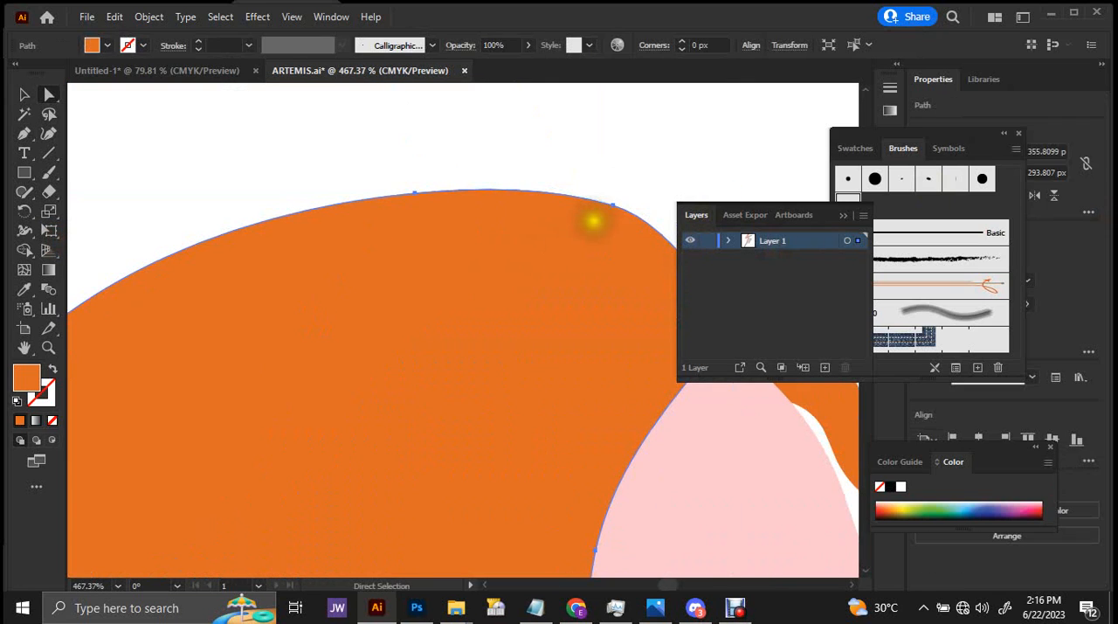
left_click(612, 201)
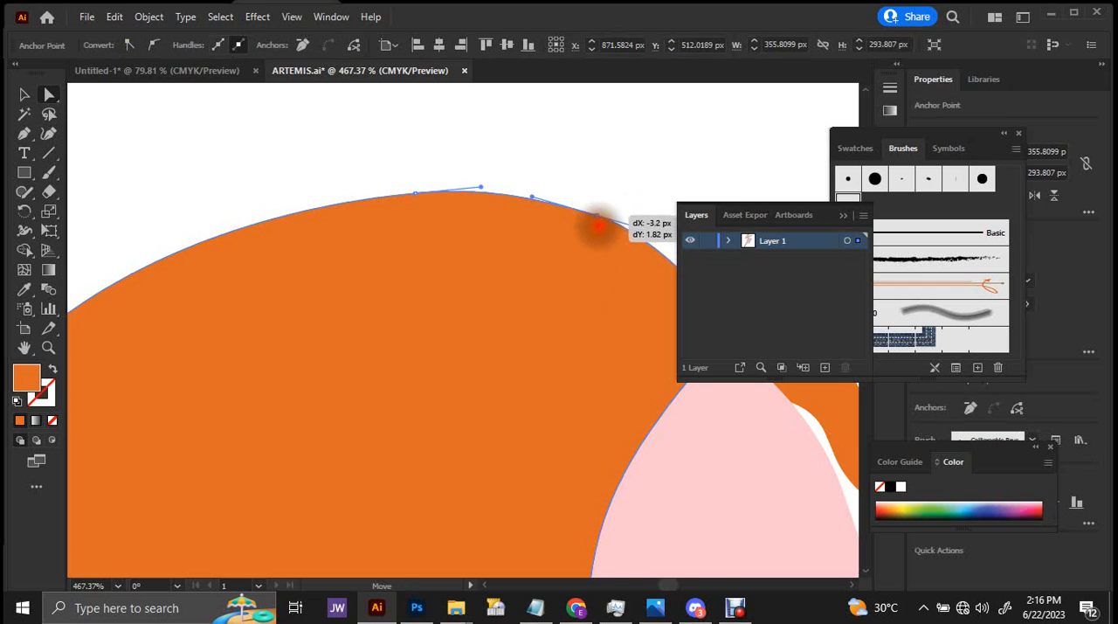
left_click_drag(594, 225, 320, 182)
left_click_drag(473, 173, 790, 254)
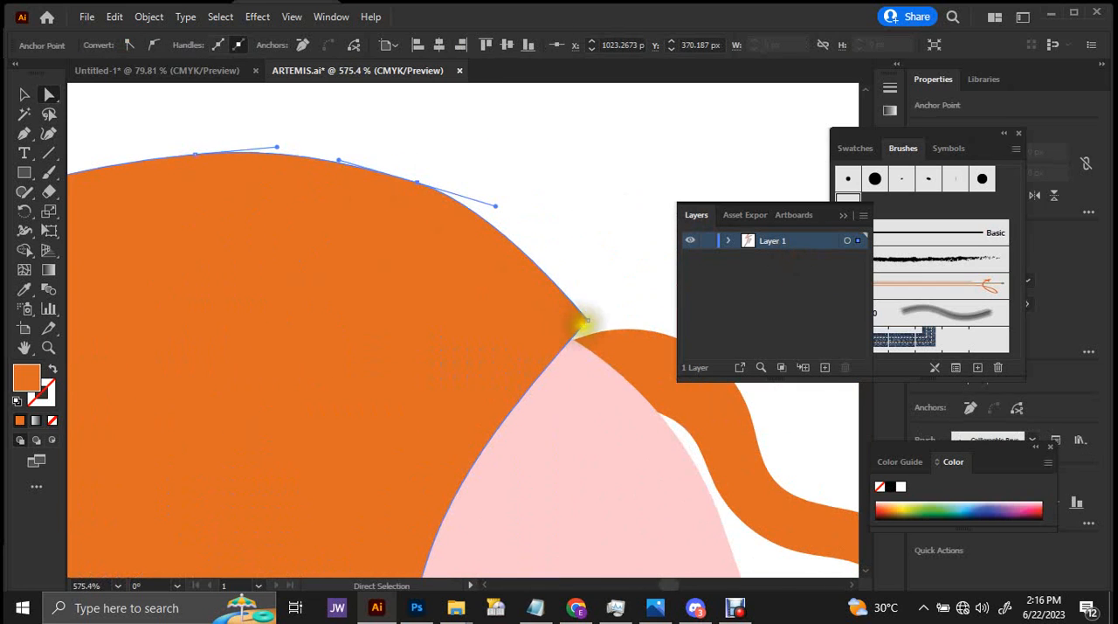
Pull the hair's front tip anchor slightly back from the forehead where it meets the face.
left_click(590, 318)
left_click_drag(571, 320, 475, 329)
left_click_drag(559, 297, 339, 290)
left_click_drag(366, 319, 440, 210)
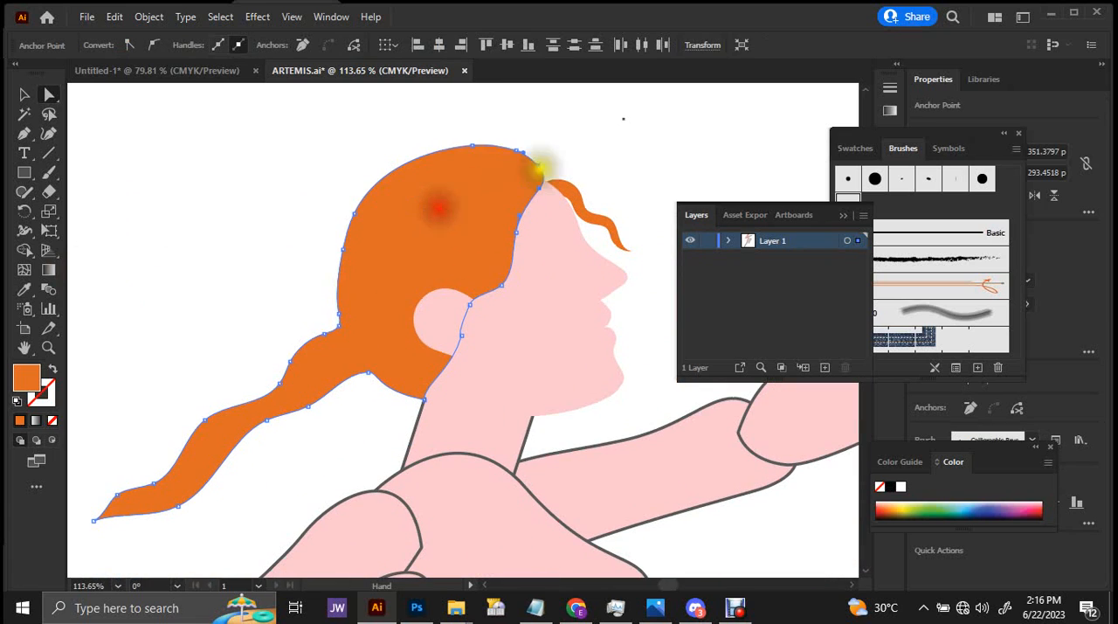
Rotate the main hair shape slightly and shift it so its front edge meets the forehead and loose strand.
key("v")
left_click_drag(555, 142, 571, 159)
mouse_move(454, 199)
left_mouse_down()
mouse_move(453, 188)
mouse_move(445, 193)
mouse_move(460, 192)
left_mouse_up()
left_click(603, 160)
left_click_drag(597, 180, 531, 202)
Puppet-warp the main hair shape by pulling a new pin at the back of the head outward and pinning the ponytail.
key("a")
left_click(402, 270)
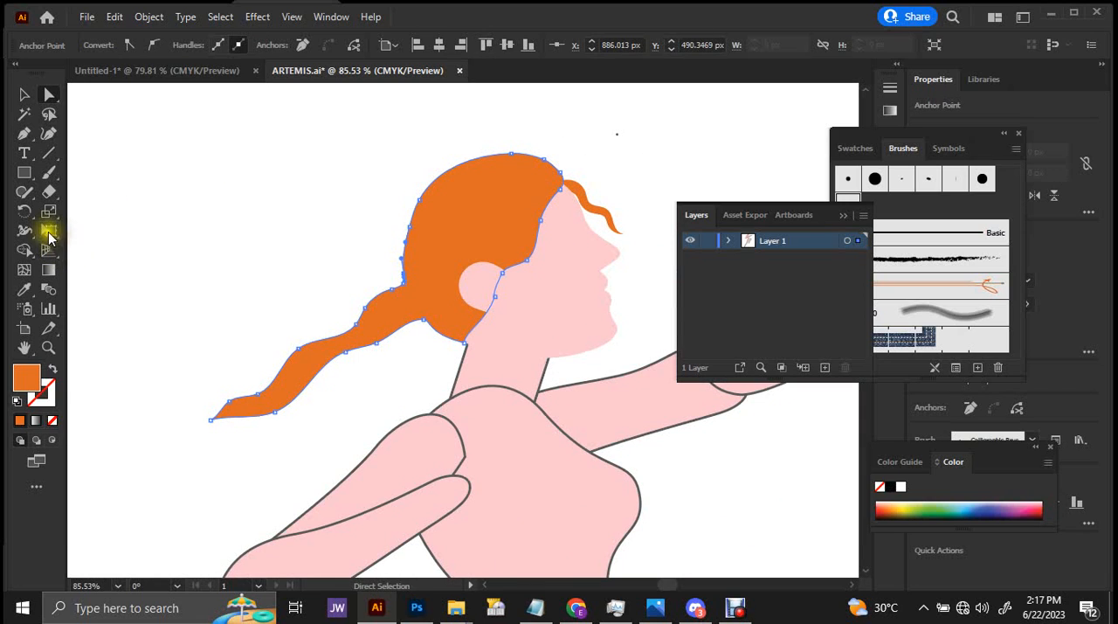
left_click_drag(49, 234, 83, 252)
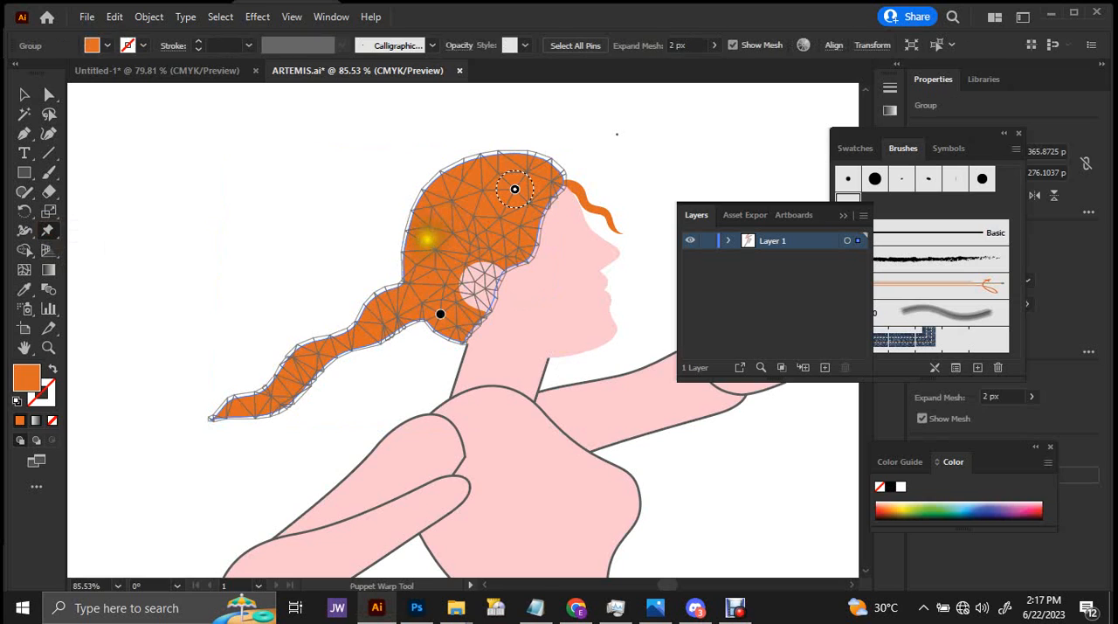
left_click(425, 247)
left_click_drag(425, 247, 415, 236)
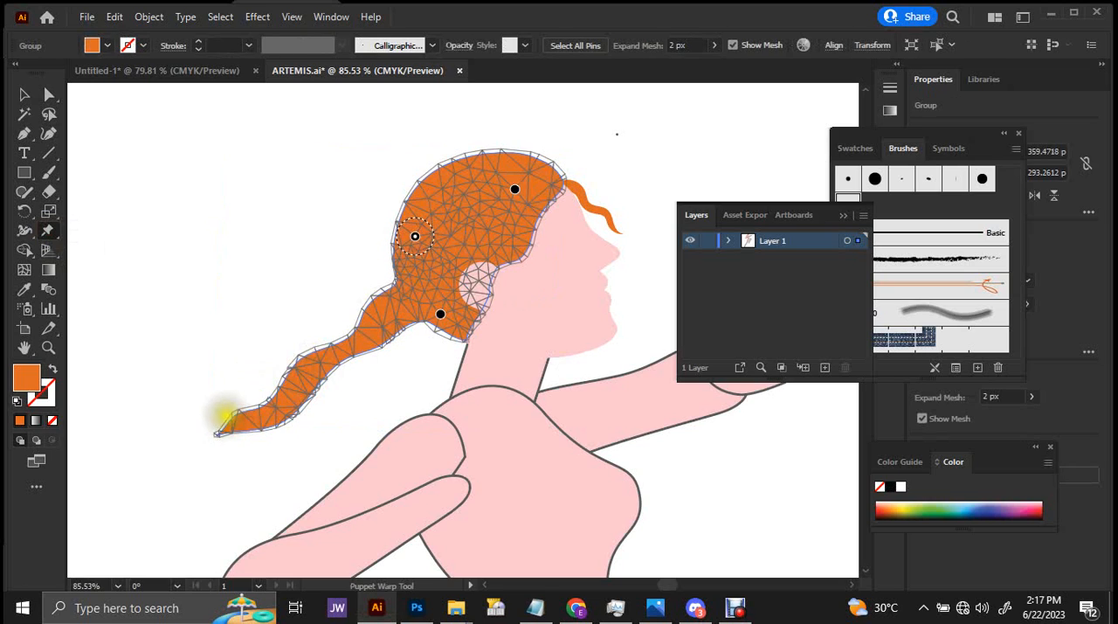
left_click(242, 422)
left_click(371, 329)
Examine the warped hair against the face, and the nose and lips of the profile up close.
key("ctrl+space")
left_click_drag(482, 236, 425, 240)
left_click_drag(572, 201, 349, 199)
key("v")
left_click(607, 180)
left_click_drag(568, 210, 762, 229)
left_click_drag(580, 282, 626, 220)
left_click_drag(559, 235, 603, 231)
left_click_drag(603, 230, 546, 254)
left_click_drag(479, 277, 596, 267)
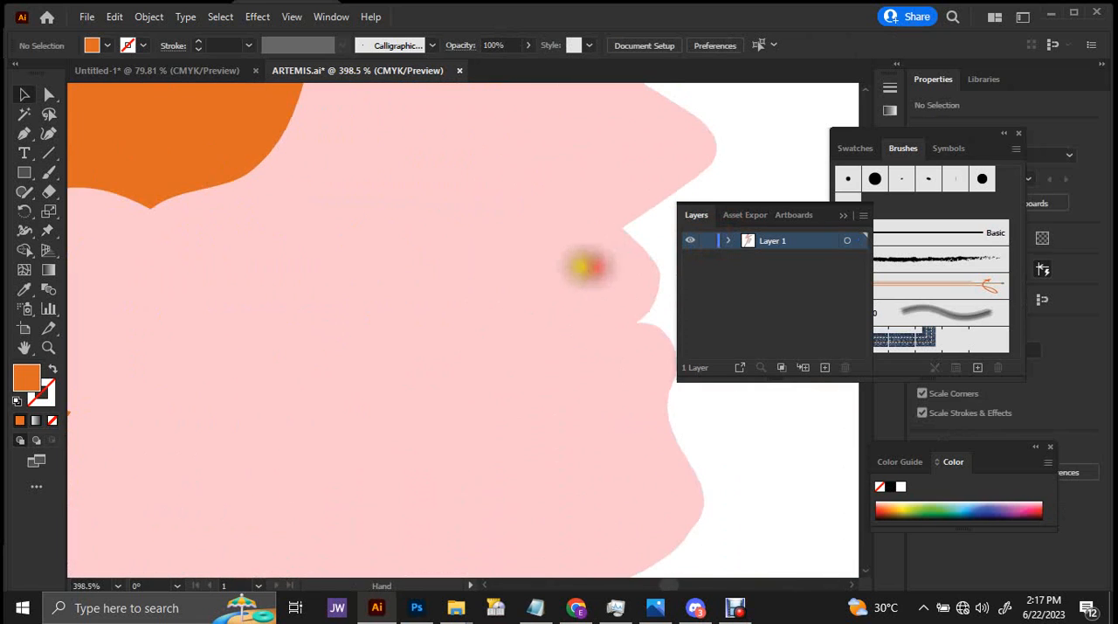
left_click_drag(533, 282, 392, 302)
key("b")
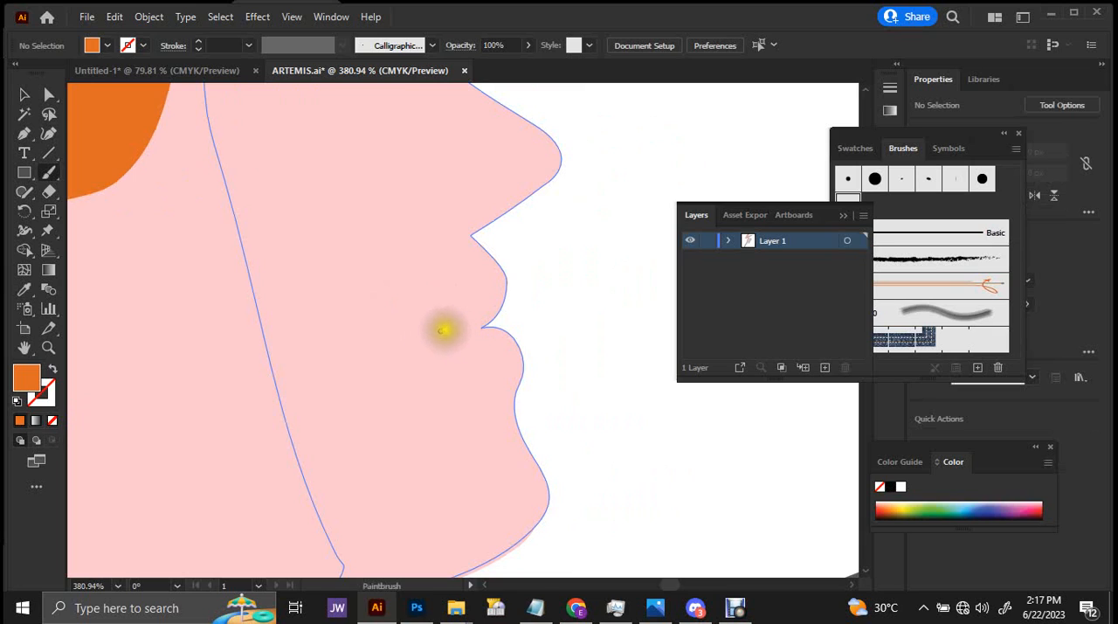
left_click_drag(445, 336, 474, 306)
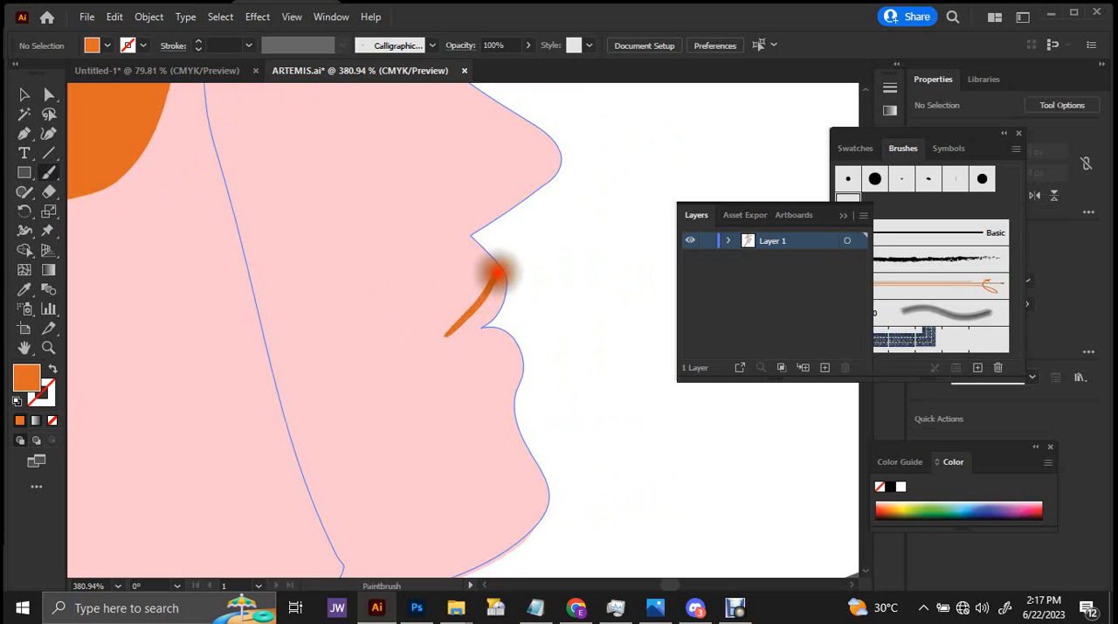
left_click_drag(490, 322, 484, 326)
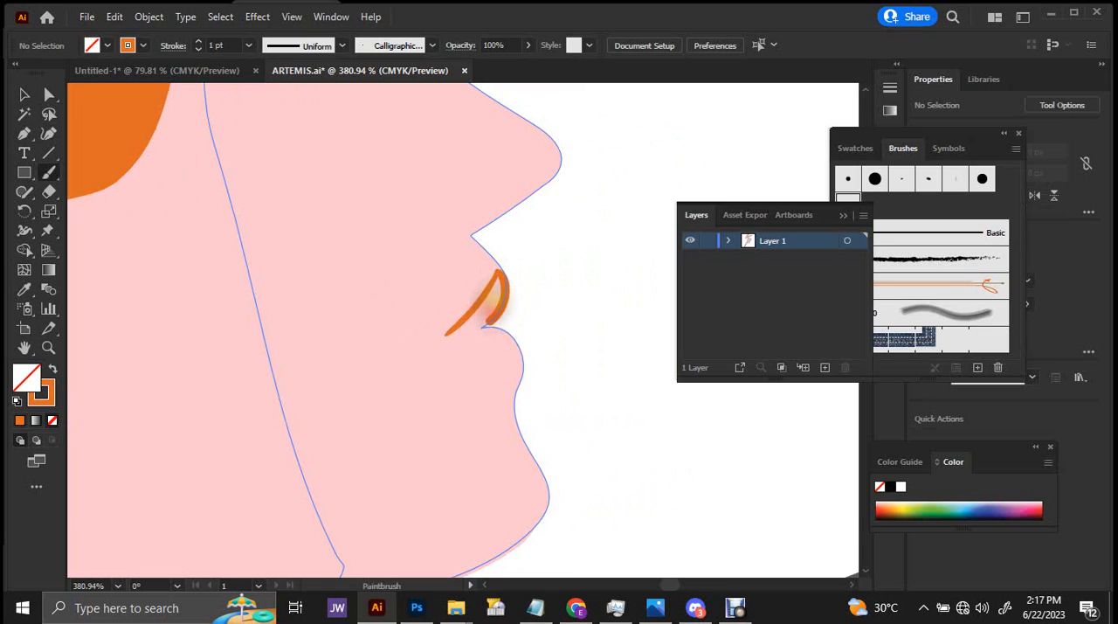
key("ctrl+z")
Draw a pen path from the upper lip's edge back to the mouth corner and out past the lower lip.
left_click(449, 287)
key("p")
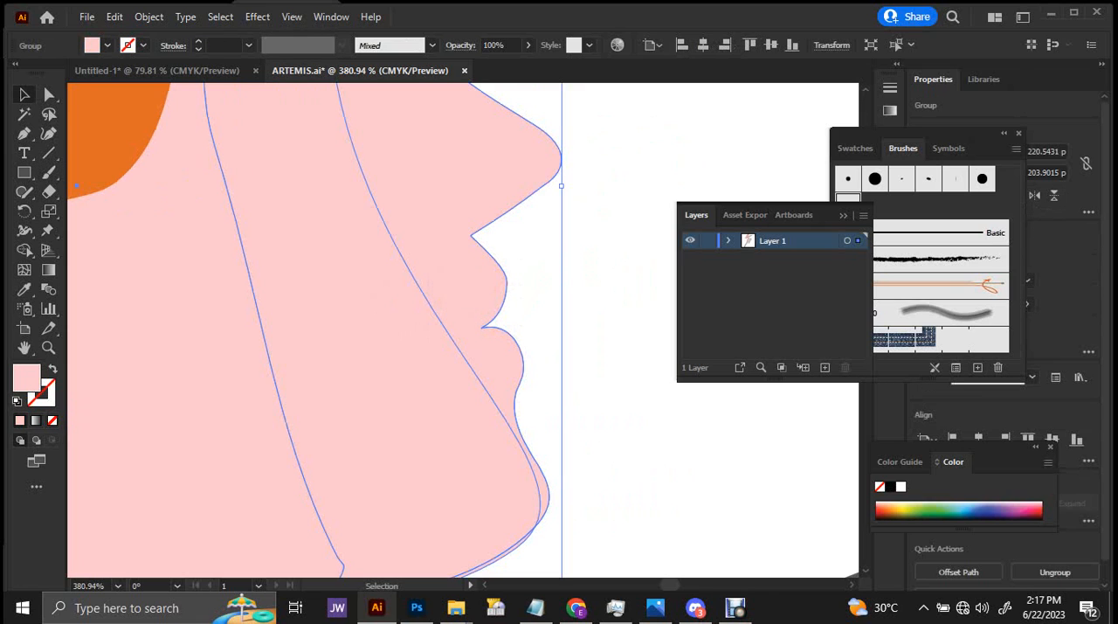
left_click(502, 256)
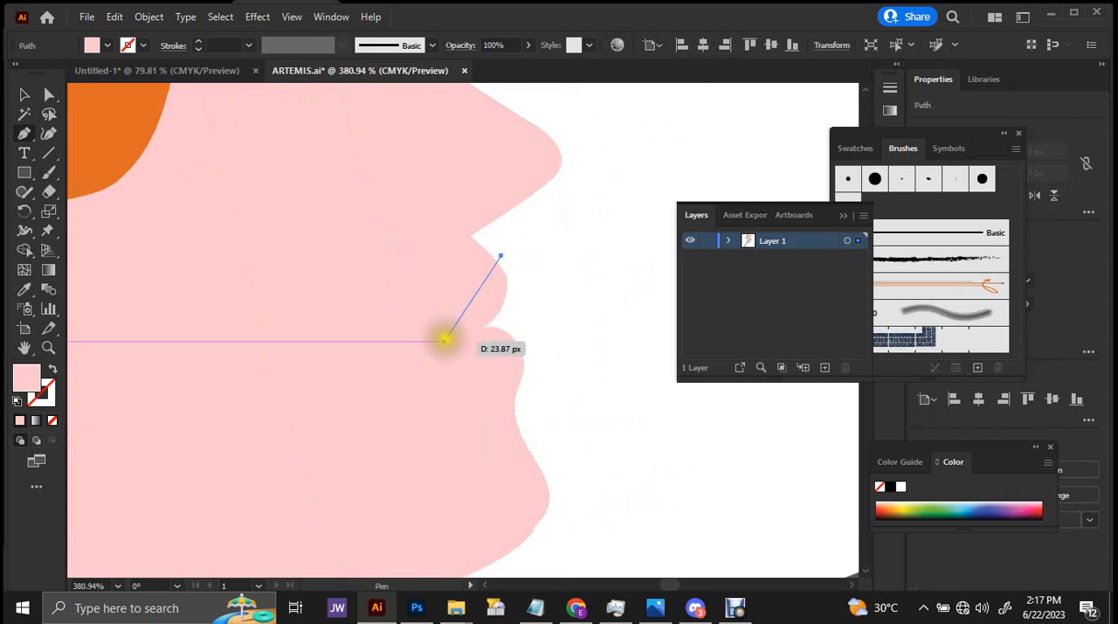
left_click_drag(435, 340, 420, 354)
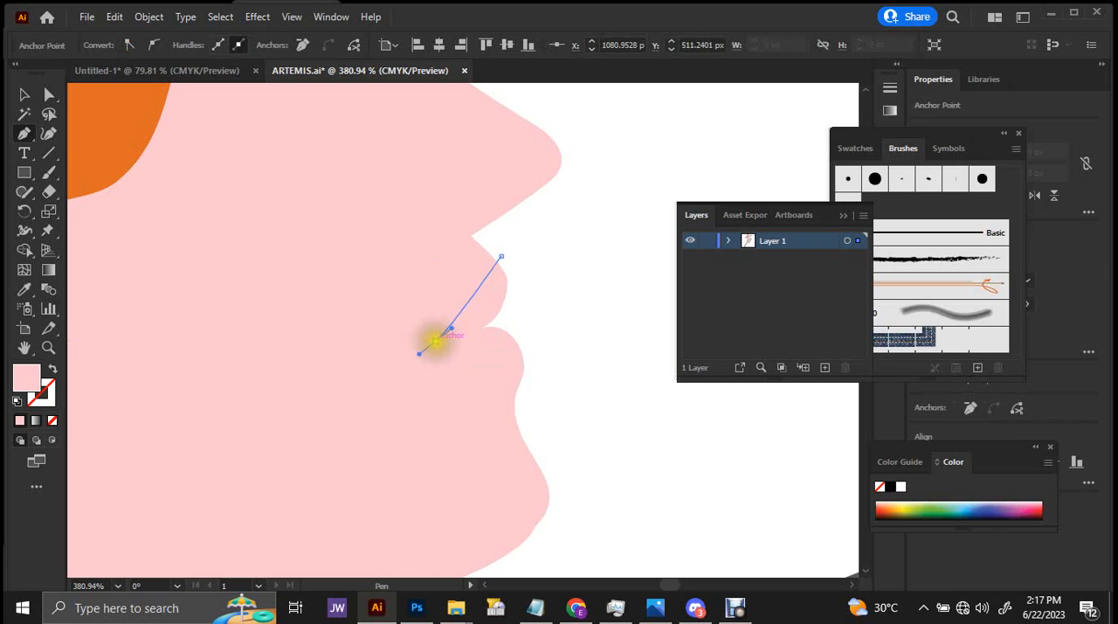
left_click_drag(509, 381, 519, 385)
left_click(549, 373)
Remove the fill from the open lip-outline path.
key("v")
left_click(512, 353)
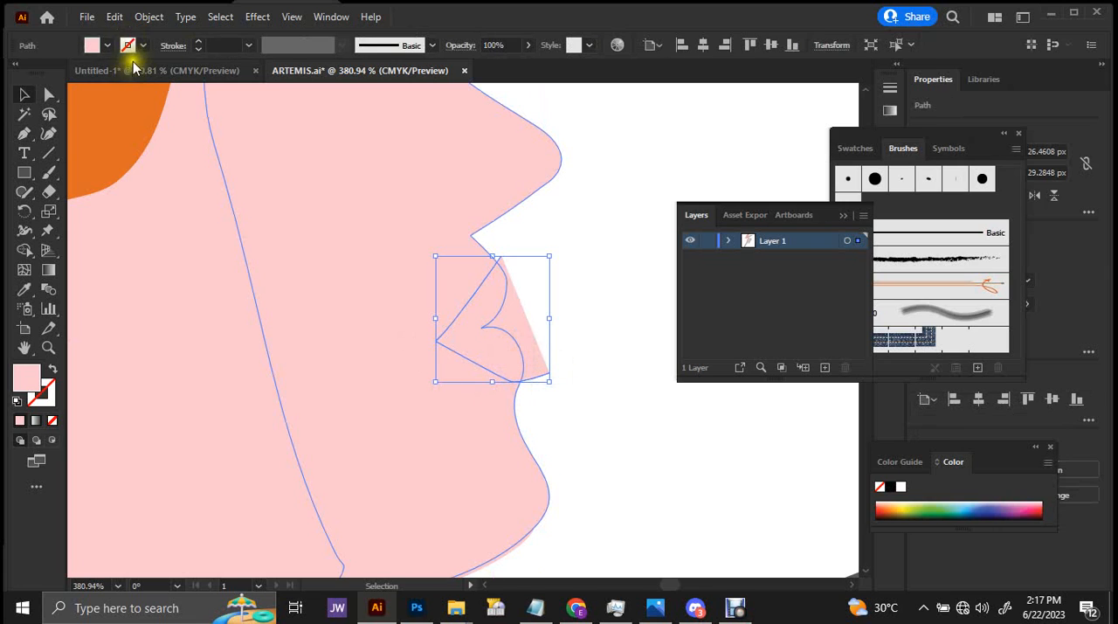
left_click(102, 46)
left_click(19, 75)
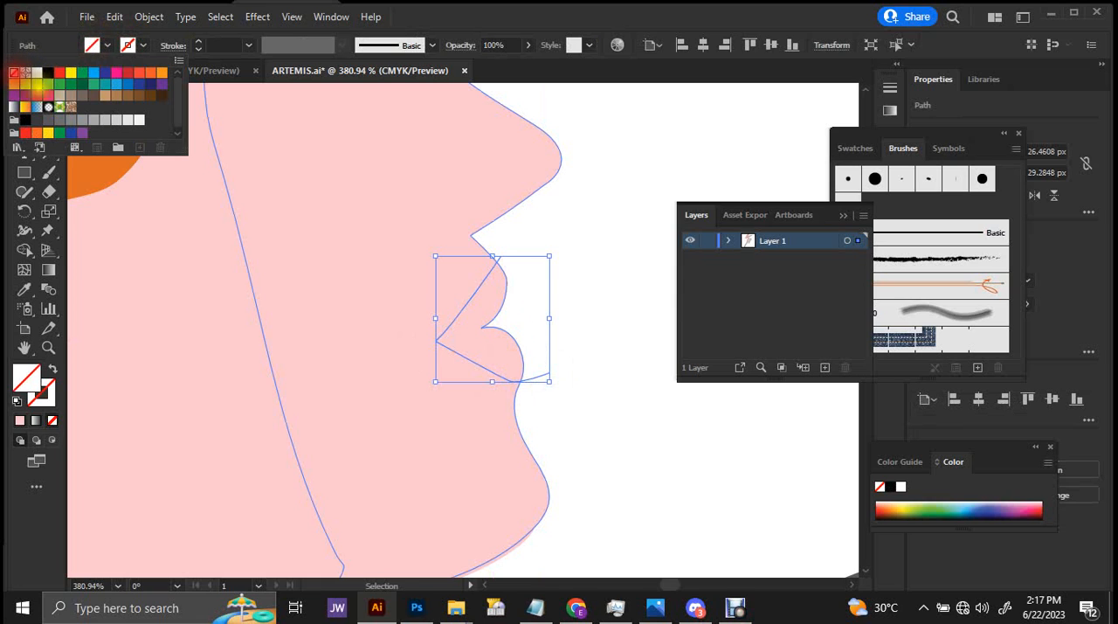
Adjust the lip outline by lowering its upper end, moving the mouth corner farther into the cheek and curving the upper-lip segment.
key("a")
left_click(367, 321, "shift")
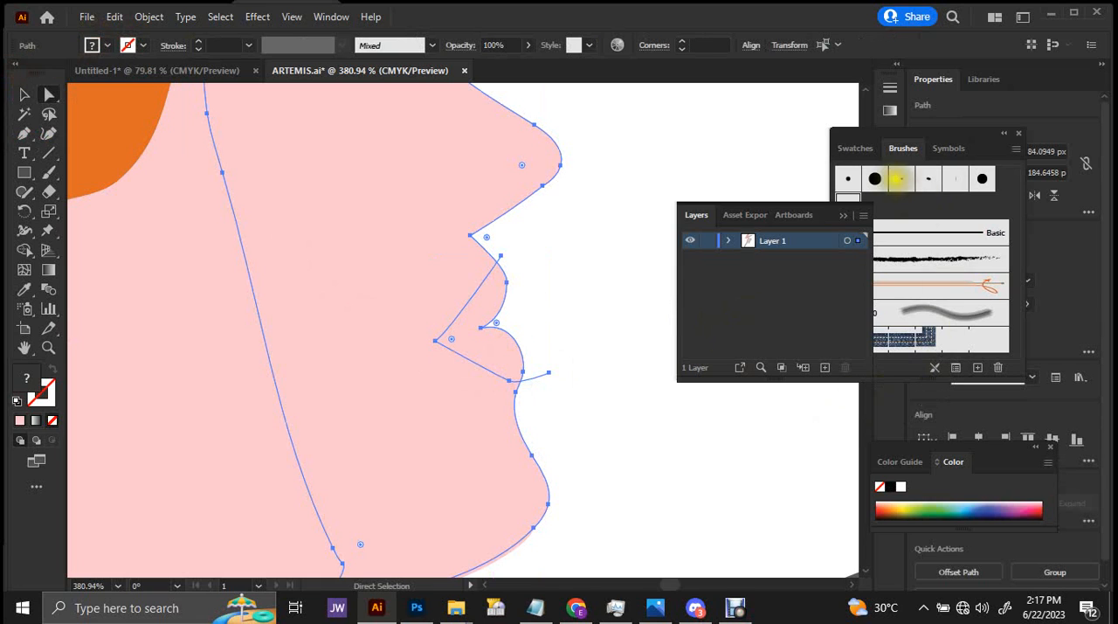
left_click_drag(502, 257, 510, 268)
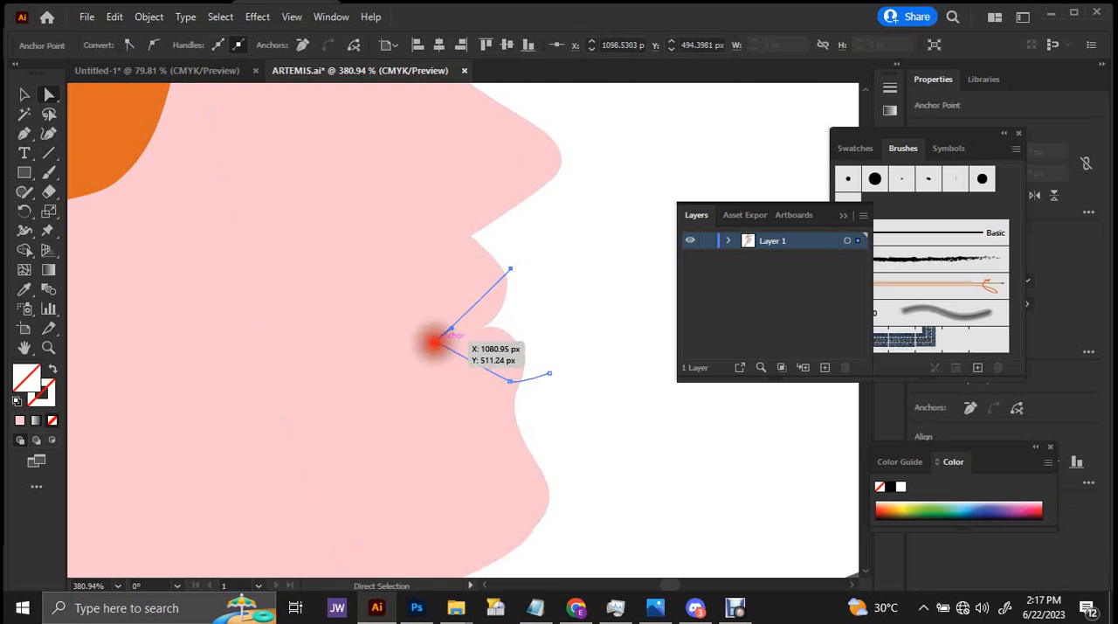
left_click_drag(434, 342, 473, 314)
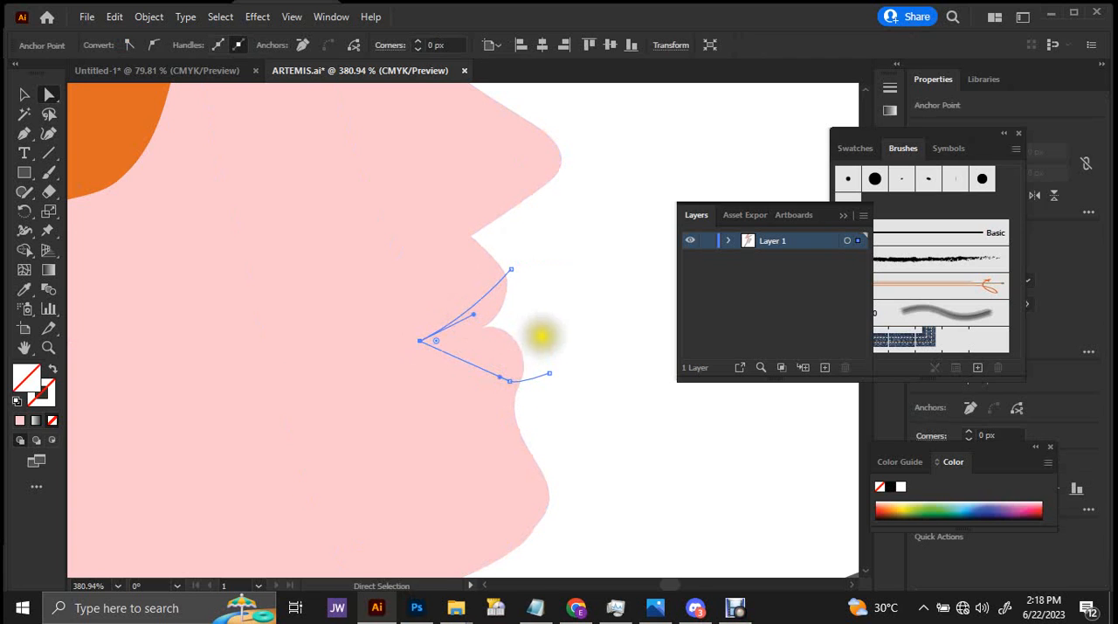
Divide the face profile along the lip outline with Pathfinder.
left_click(494, 343)
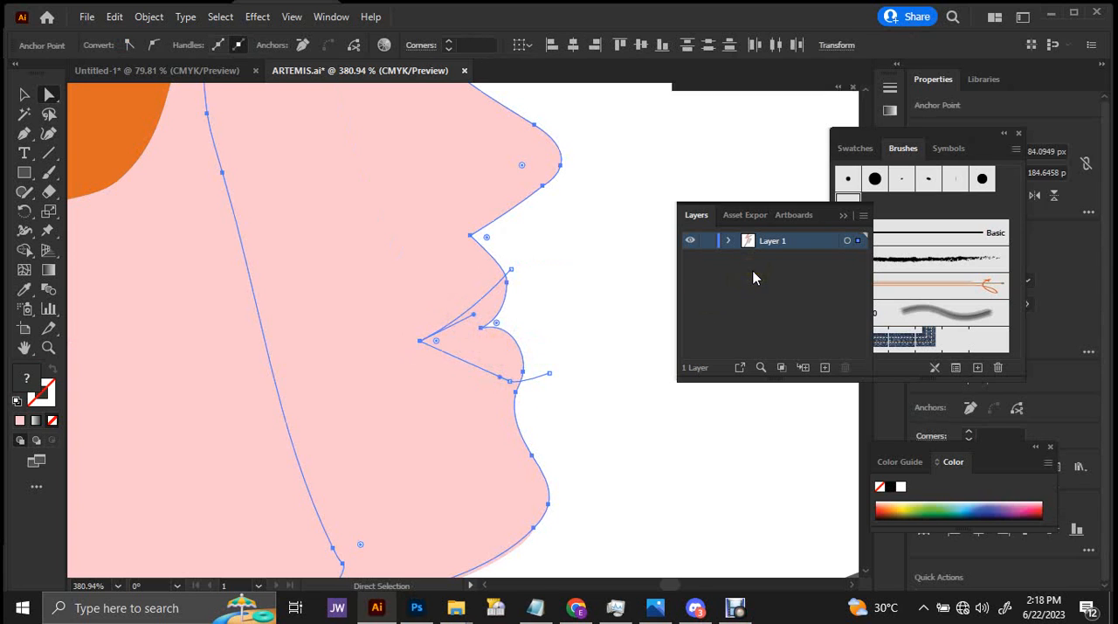
key("ctrl+shift+F9")
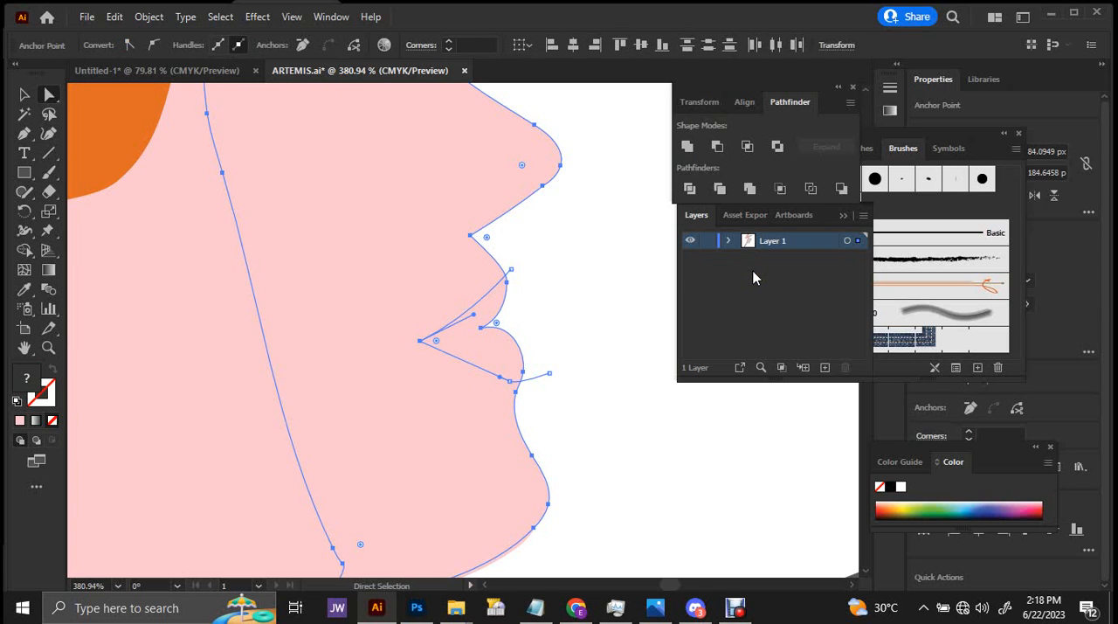
left_click(688, 189)
left_click(550, 245)
Fill the separated lip shape with a pinkish red of C 0, M 89.02, Y 44.31, K 0.
left_click(467, 327)
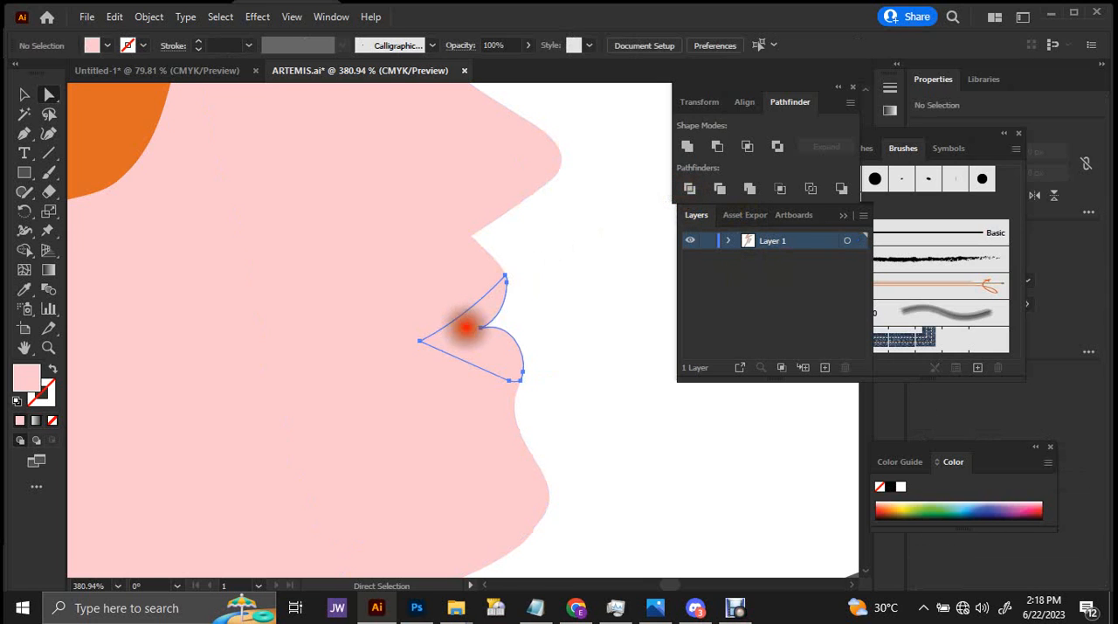
left_click(104, 48)
left_click(127, 72)
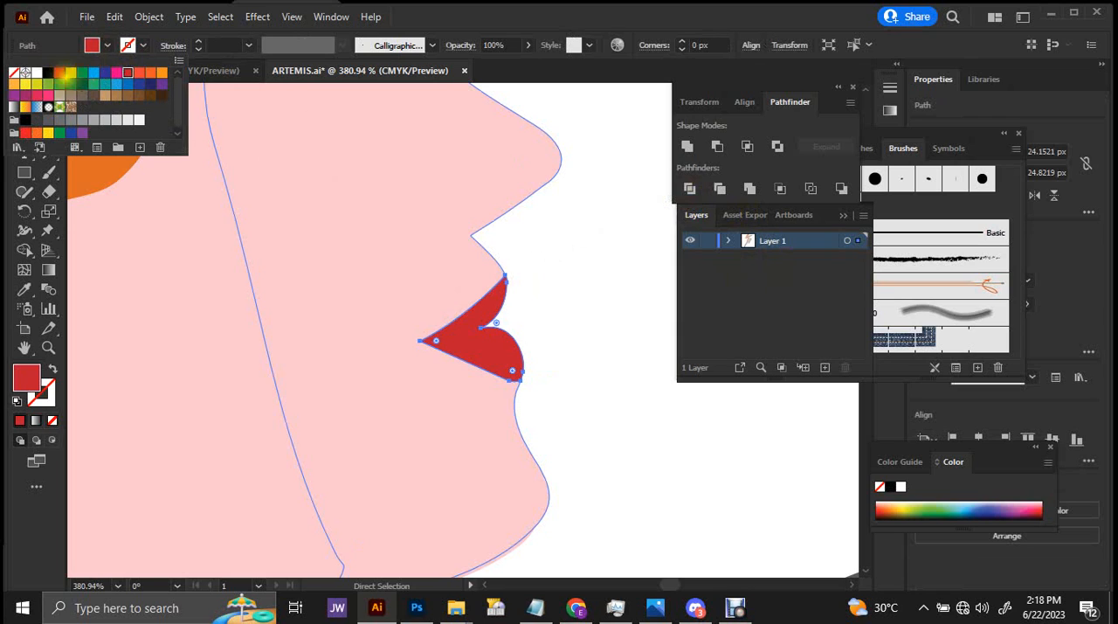
left_click(110, 47, "shift")
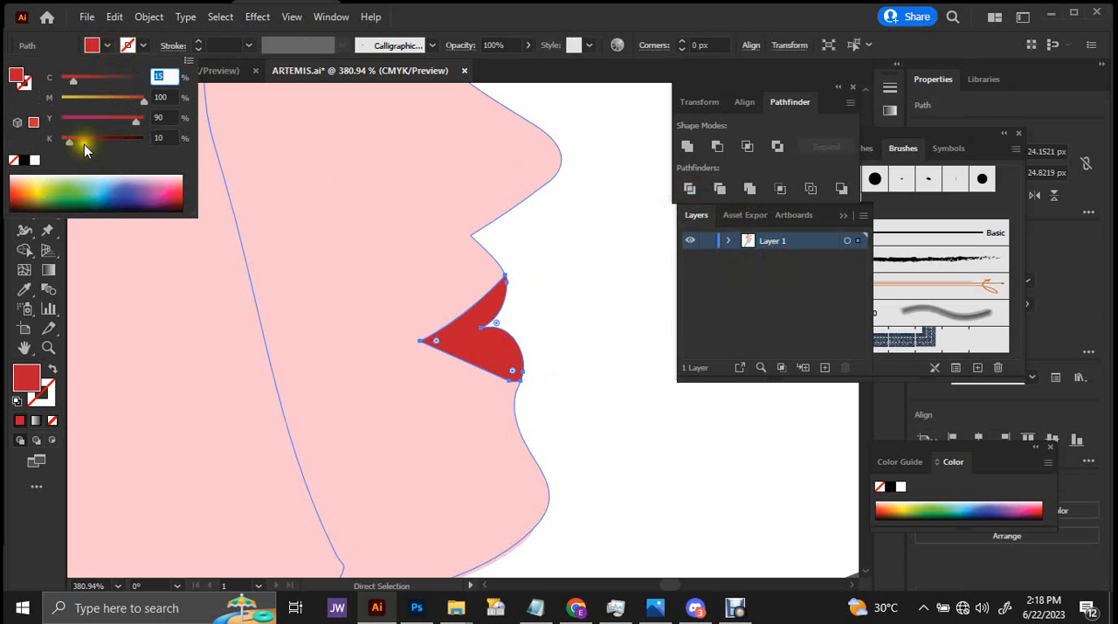
left_click(177, 188)
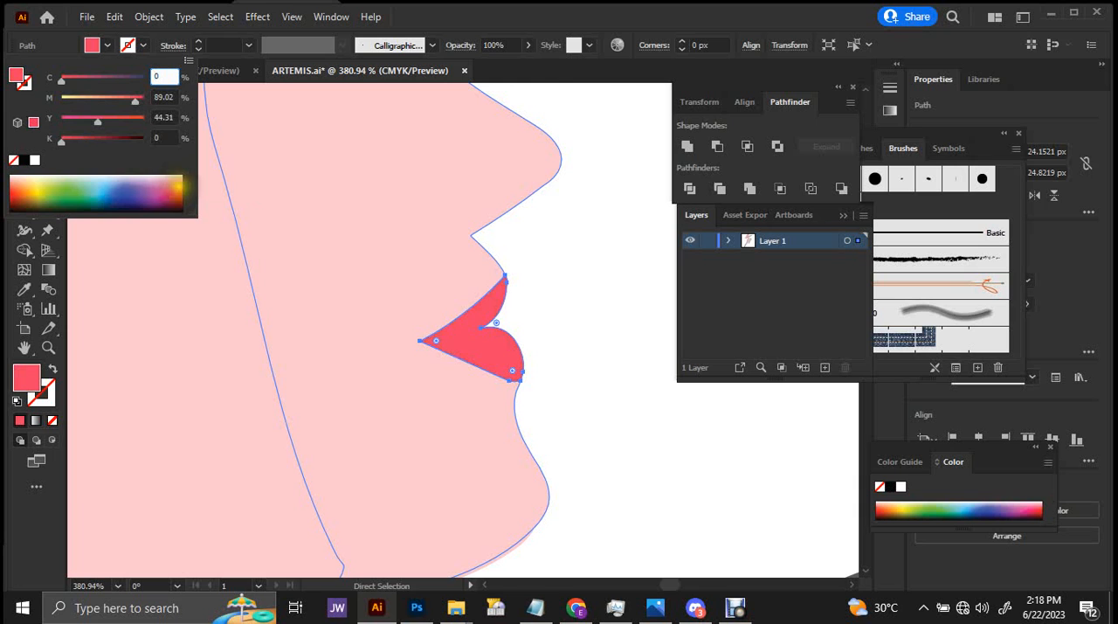
left_click(548, 233)
left_click_drag(549, 231, 381, 204)
left_click_drag(487, 304, 601, 259)
left_click_drag(506, 230, 752, 198)
left_click_drag(556, 219, 654, 245)
left_click(499, 336)
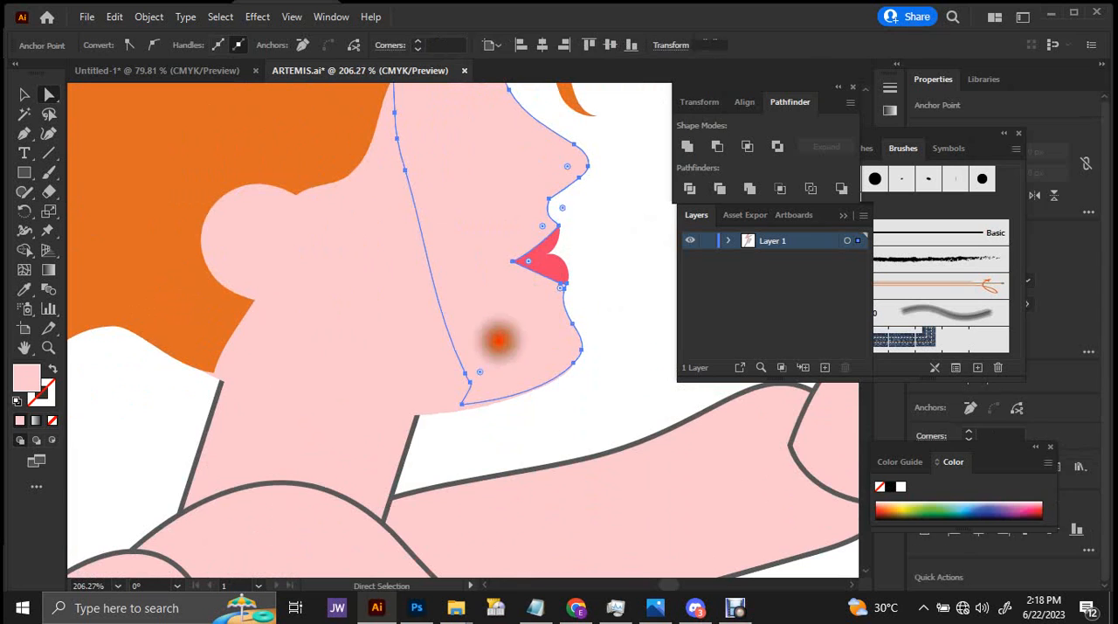
left_click(419, 400)
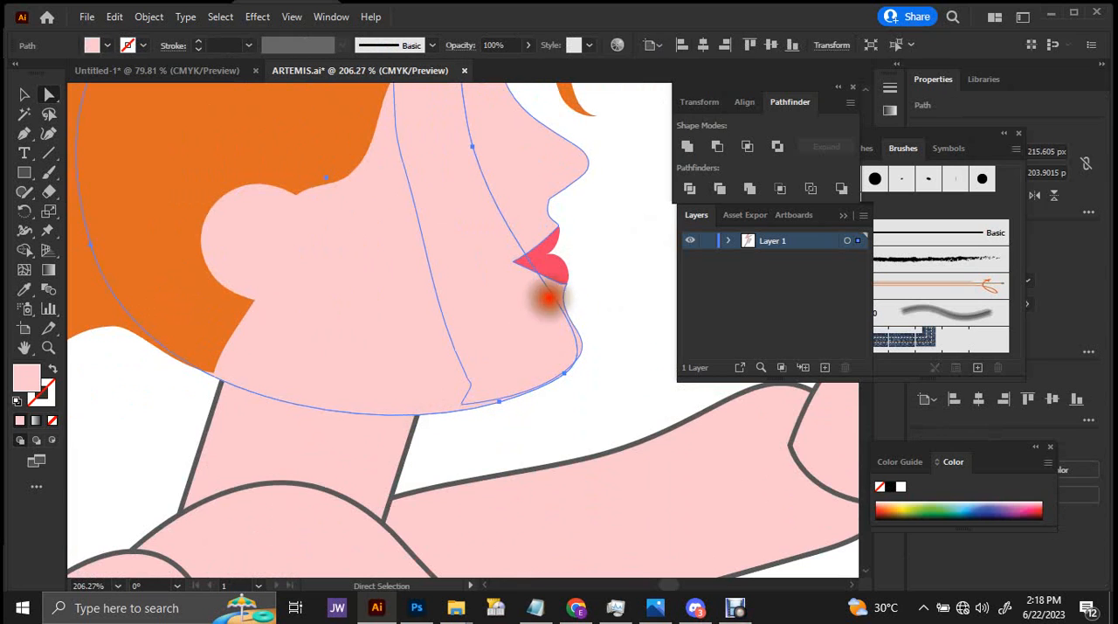
left_click(546, 299)
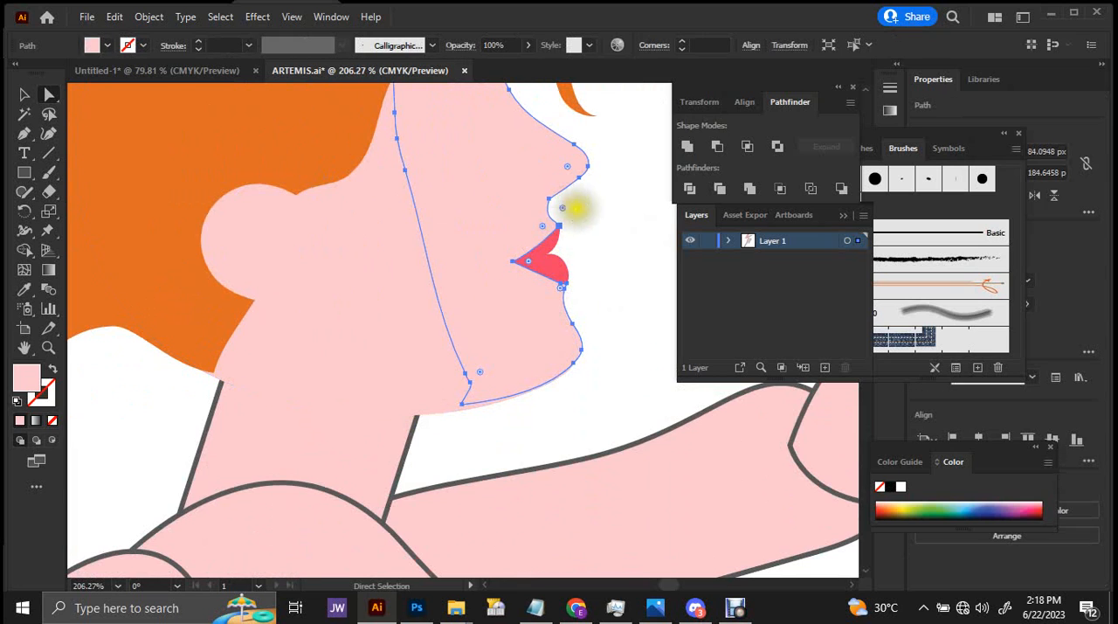
left_click_drag(577, 209, 530, 224)
left_click_drag(499, 251, 453, 313)
mouse_move(478, 233)
left_mouse_down()
mouse_move(469, 245)
mouse_move(484, 248)
left_mouse_up()
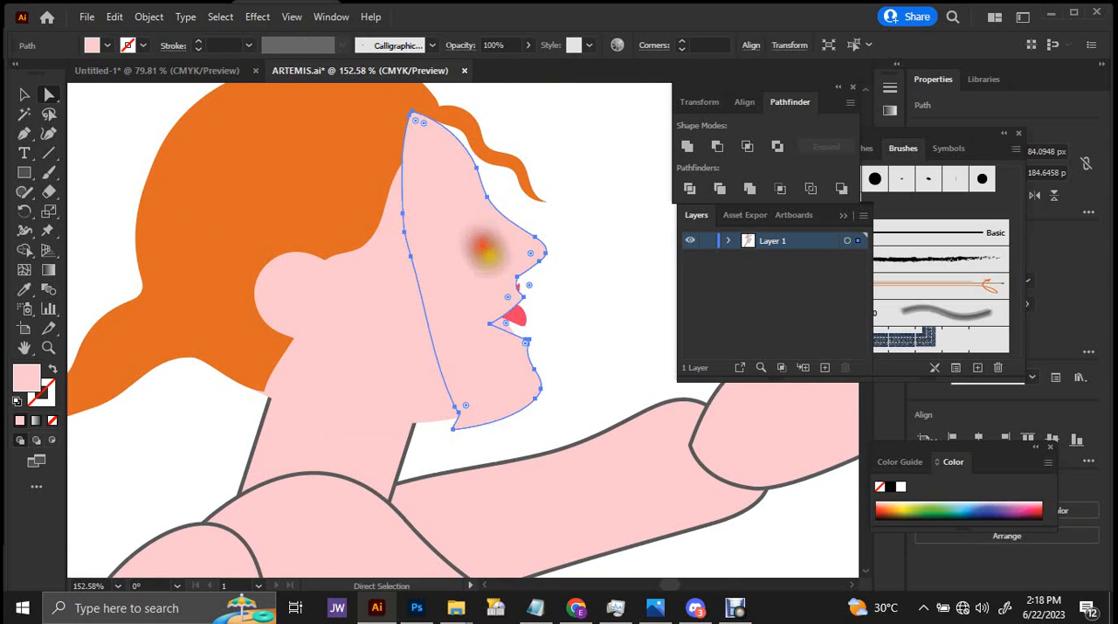
key("ctrl+z")
Move the lower rear corner anchor of the face profile onto the head shape's jawline so the chin edge runs smoothly.
left_click_drag(507, 311, 640, 286)
key("v")
left_click(521, 305)
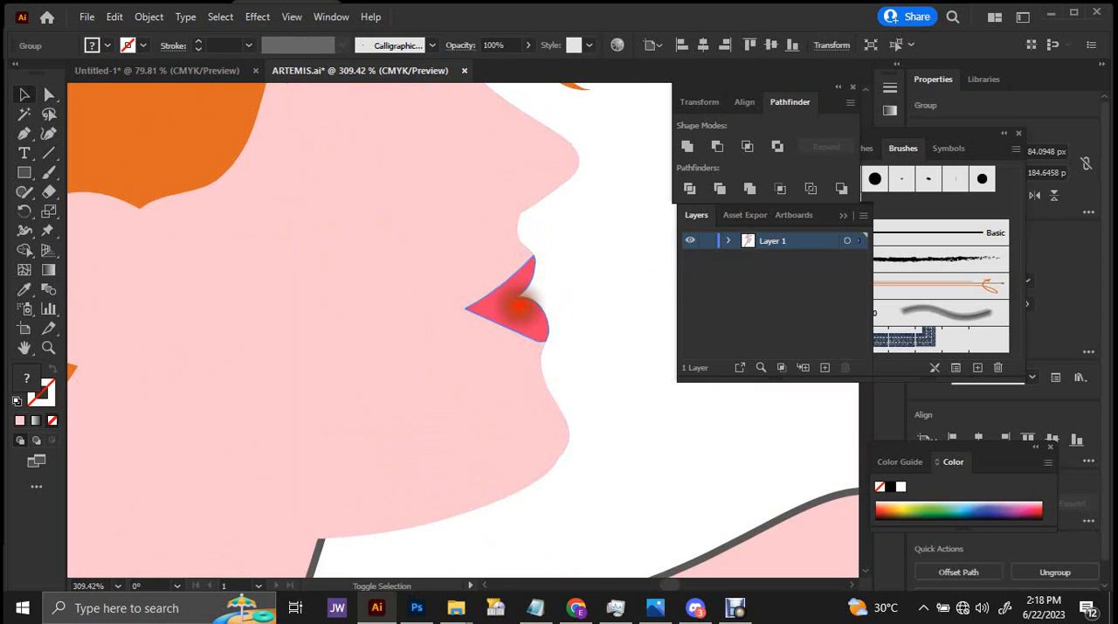
key("ctrl+shift+a")
left_click(514, 264)
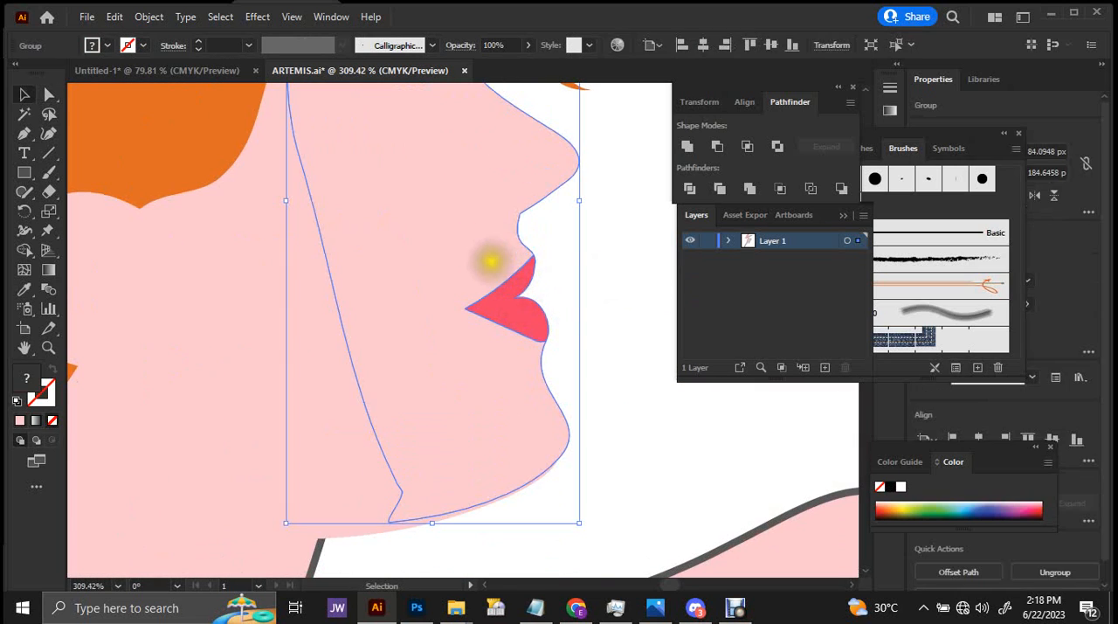
left_click_drag(484, 259, 493, 276)
mouse_move(550, 278)
left_mouse_down()
mouse_move(427, 267)
mouse_move(542, 281)
left_mouse_up()
key("a")
left_click(489, 404)
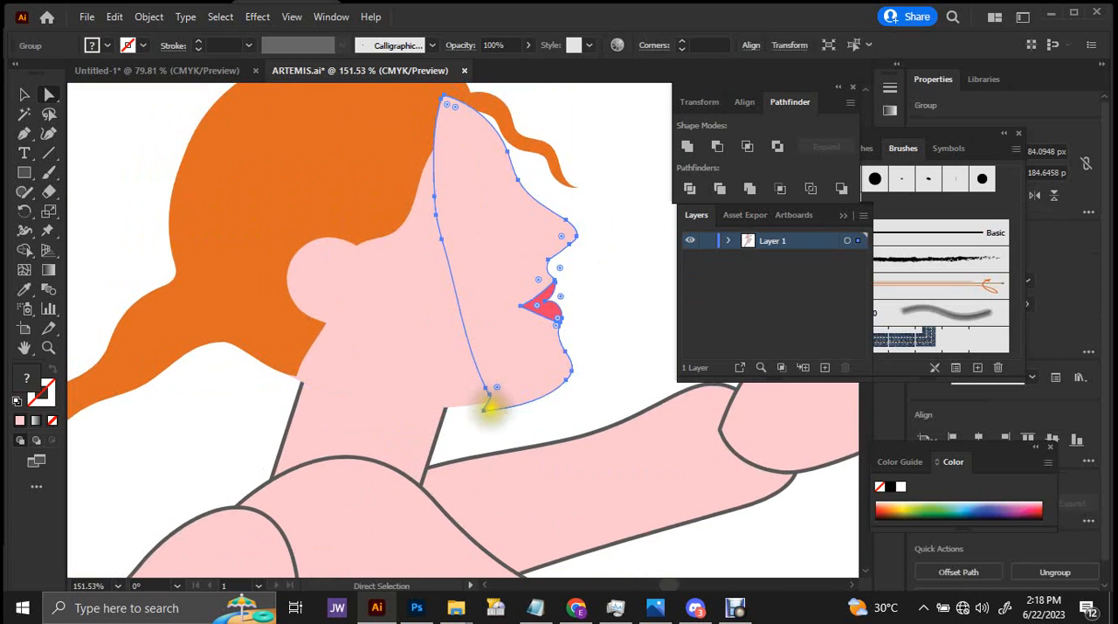
scroll(489, 405, "up", 3)
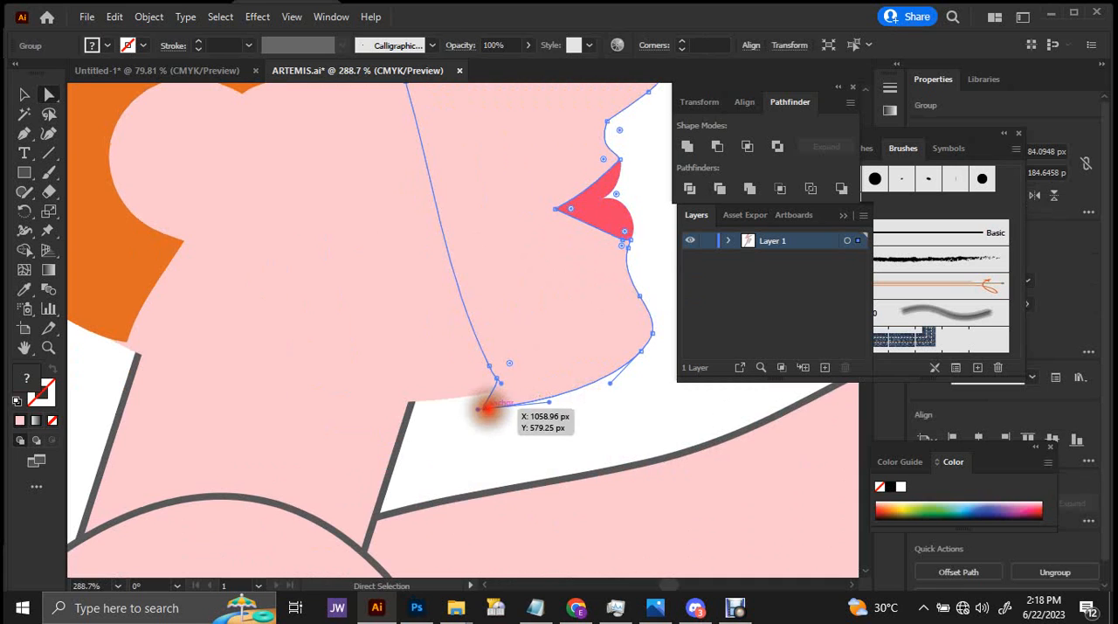
left_click_drag(486, 408, 461, 390)
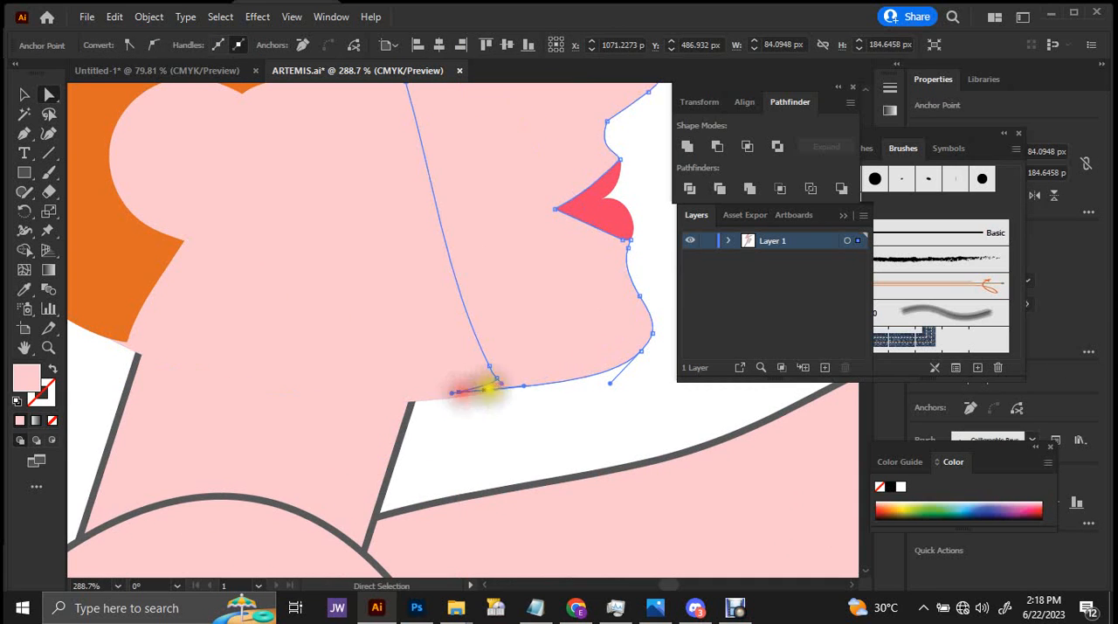
scroll(489, 389, "down", 5)
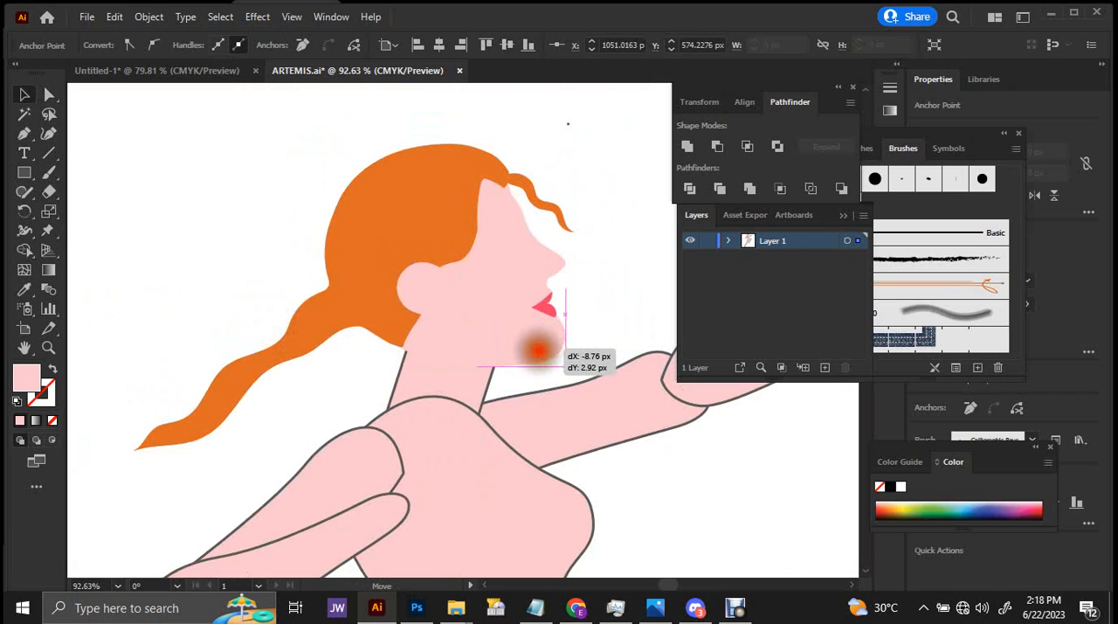
Delete the protruding chin anchor from the head shape behind the face, moving the face group aside for access and back into place.
left_click_drag(539, 350, 590, 249)
key("a")
left_click(539, 336)
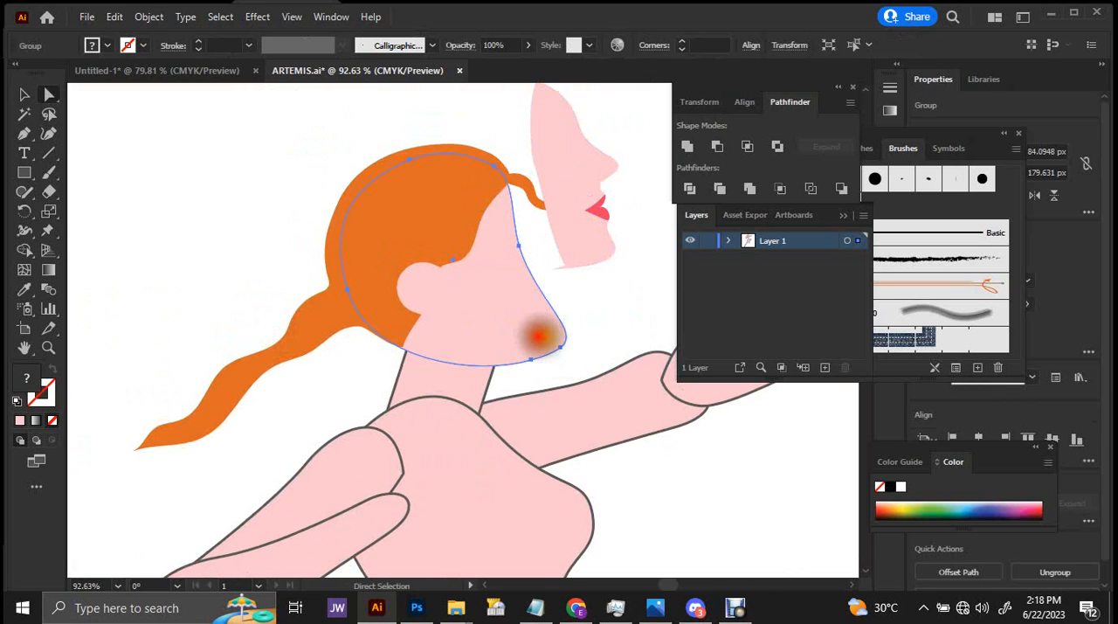
left_click(560, 347)
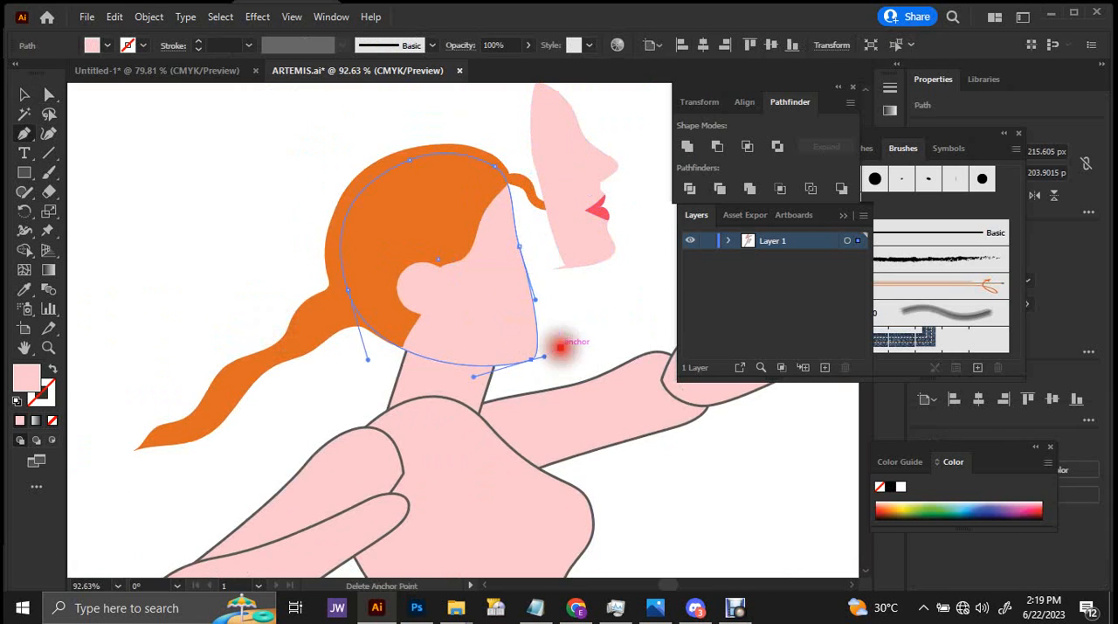
left_click(528, 359)
key("v")
left_click(592, 237)
left_click_drag(593, 238, 540, 333)
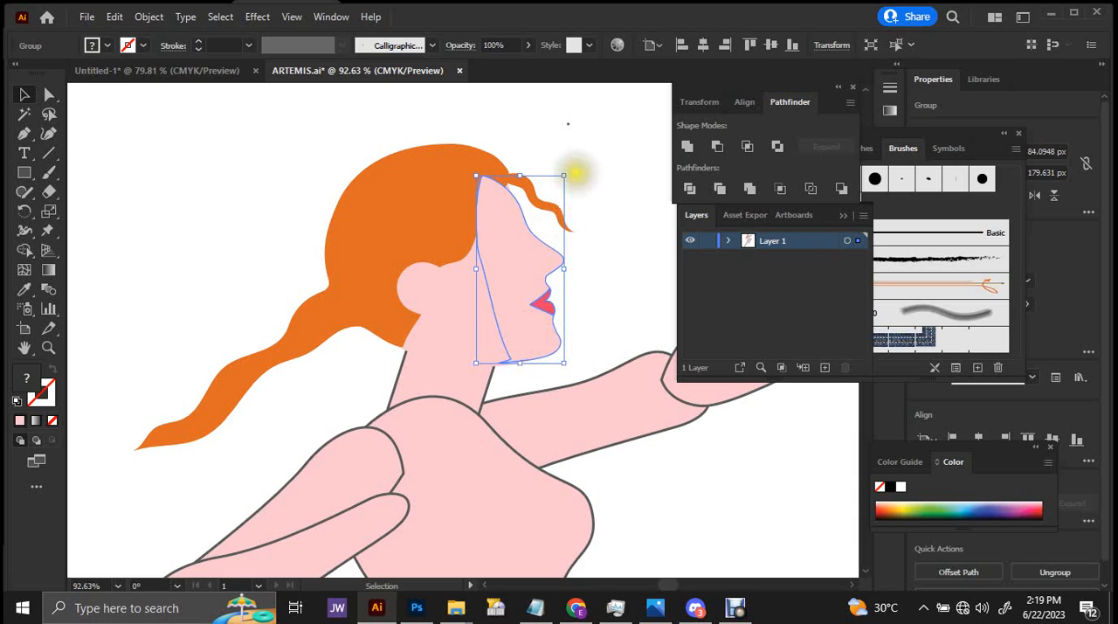
Bring the orange hair in front of the face, and the ear in front of the hair.
left_click_drag(575, 172, 586, 181)
left_click_drag(573, 236, 654, 210)
left_click(422, 164)
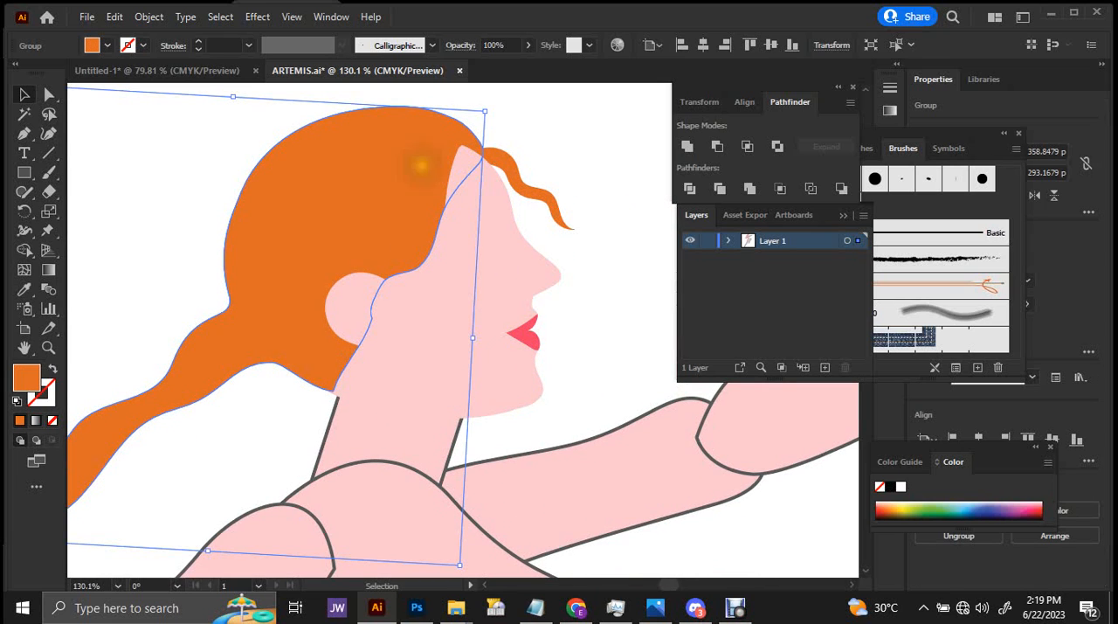
left_click(339, 295, "shift")
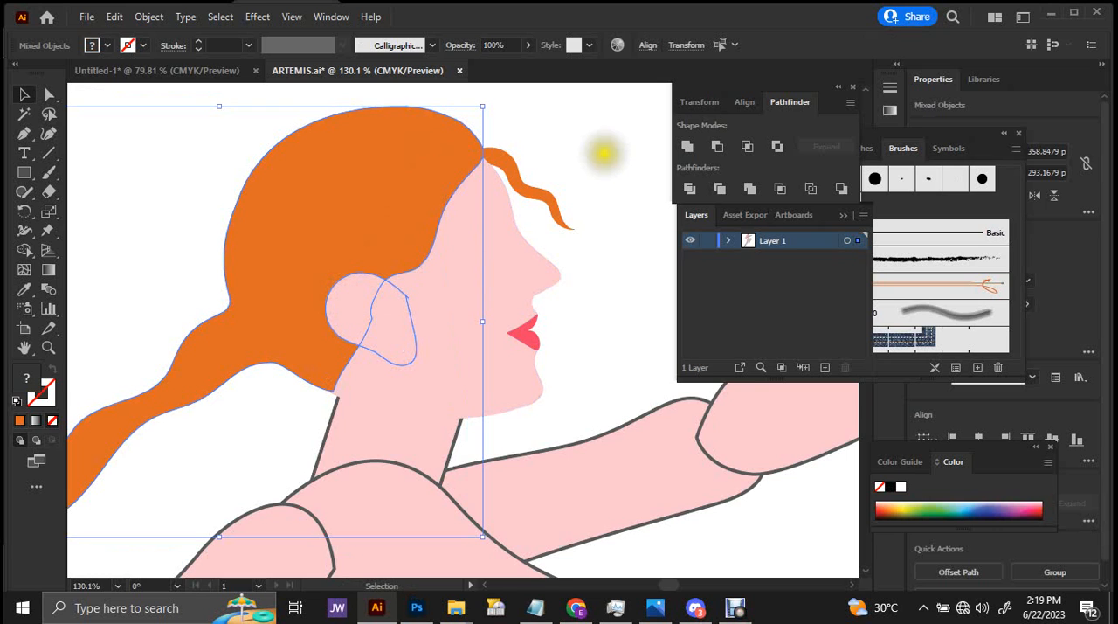
left_click(597, 137)
left_click_drag(550, 157, 722, 189)
left_click_drag(521, 188, 177, 187)
left_click(317, 170)
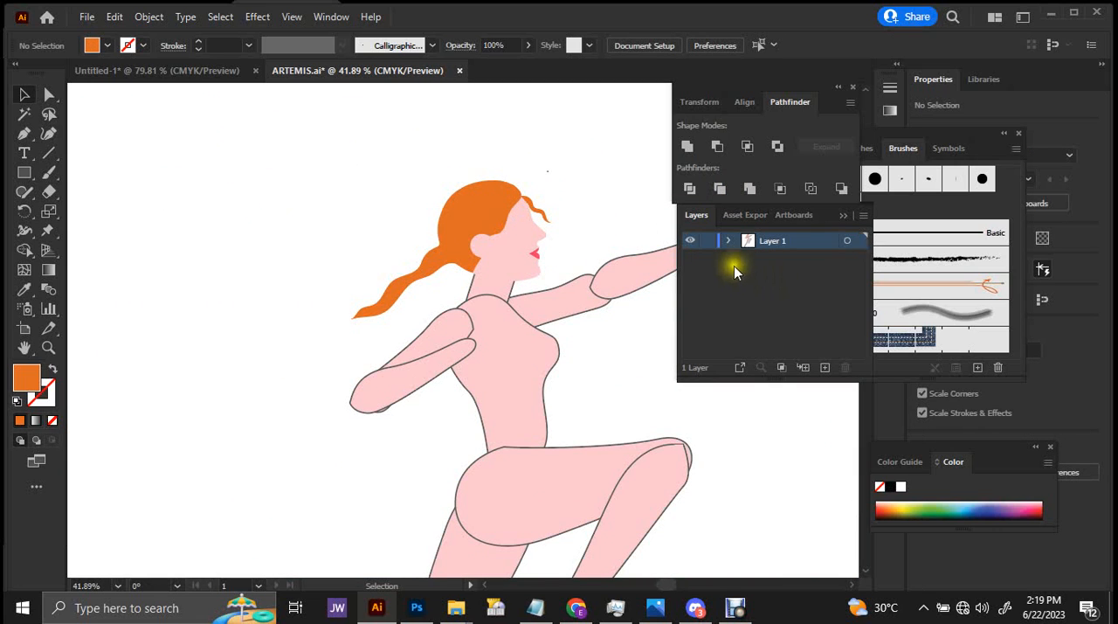
Place a duplicate of the whole figure beside the artboard and save the document.
left_click_drag(527, 235, 344, 200)
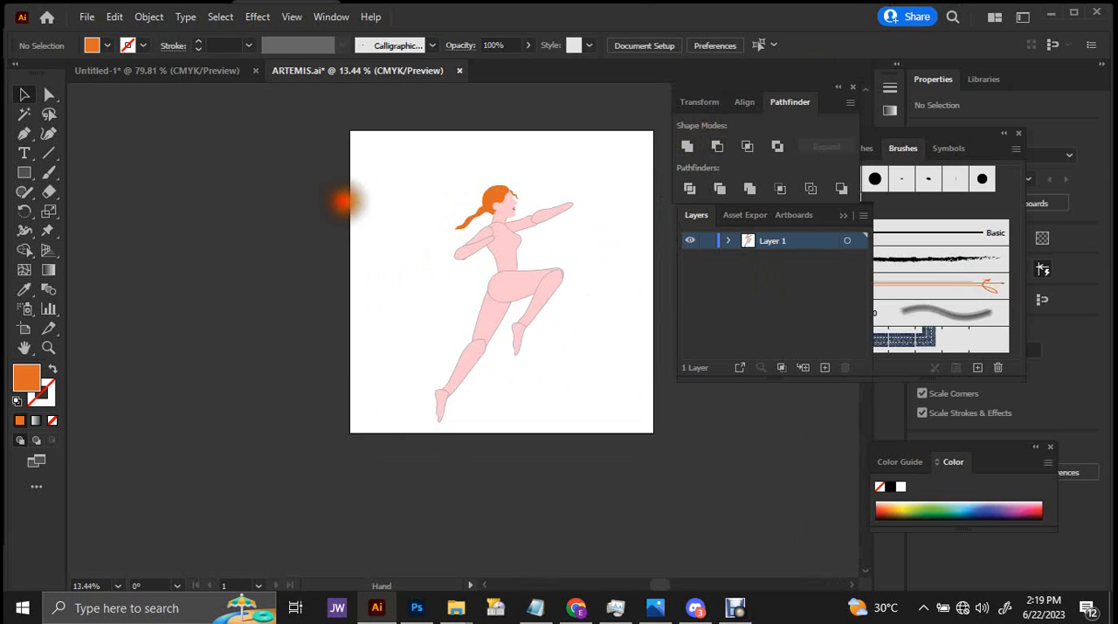
left_click_drag(561, 157, 682, 164)
left_click_drag(534, 169, 619, 148)
left_click_drag(559, 163, 463, 139)
left_click_drag(484, 145, 348, 201)
left_click_drag(314, 126, 631, 515)
left_click_drag(519, 284, 180, 257)
left_click(221, 230)
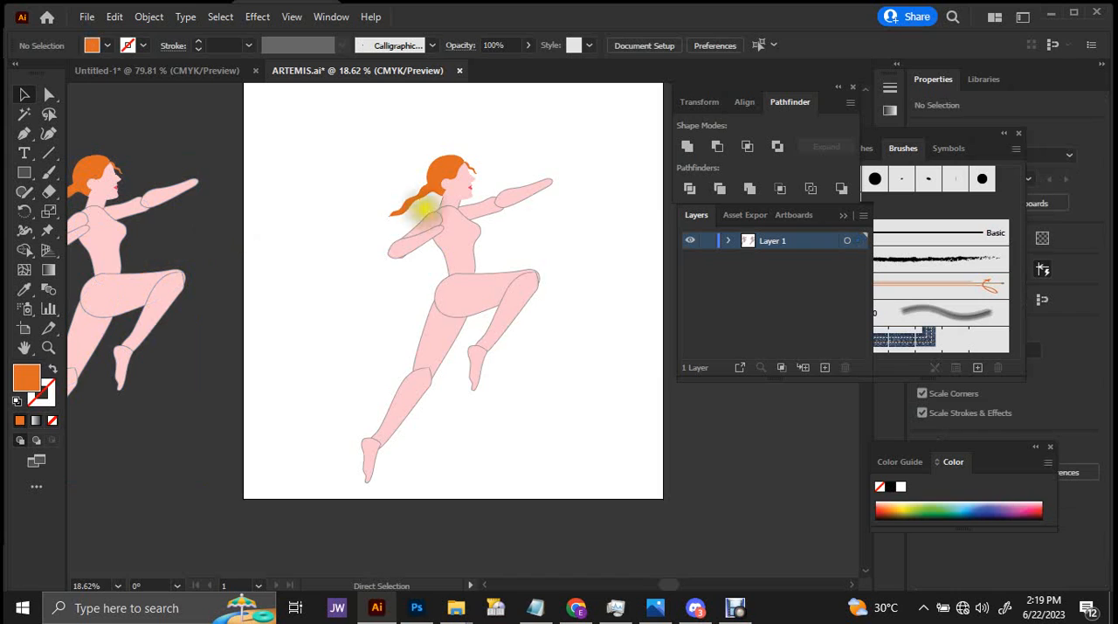
key("ctrl+s")
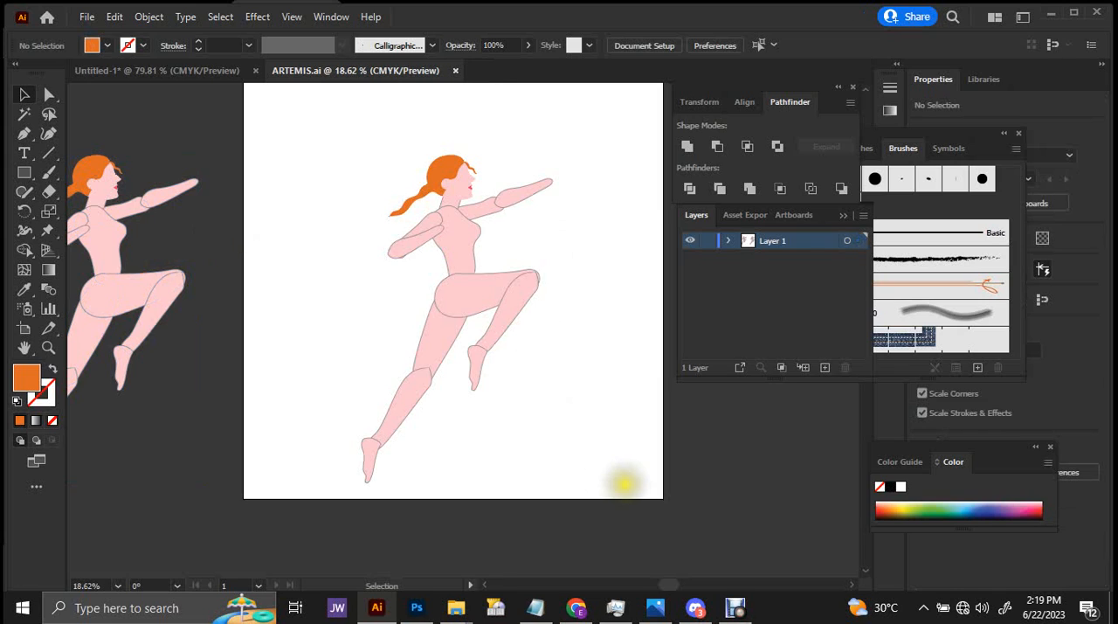